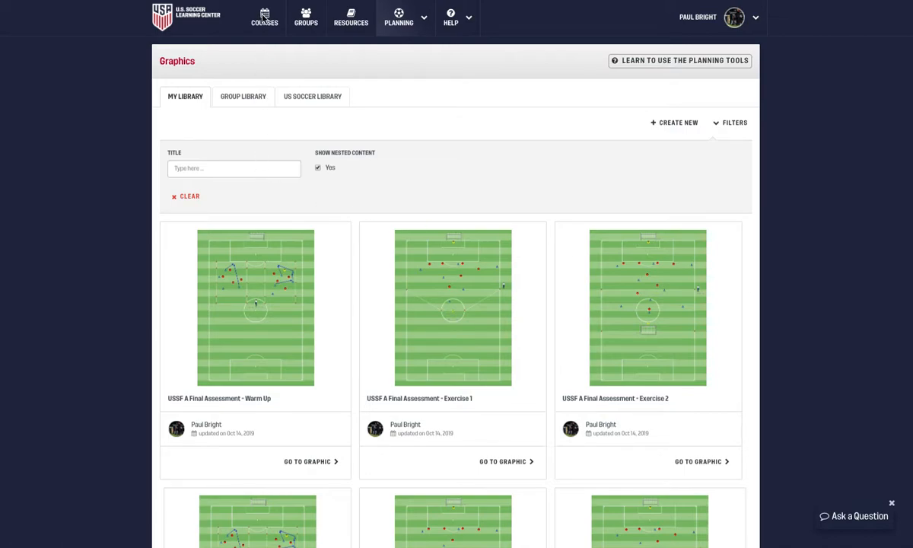
# - Browse the planning graphics in the personal, group and US Soccer libraries, ending on the personal library
pyautogui.click(399, 22)
pyautogui.moveTo(237, 263)
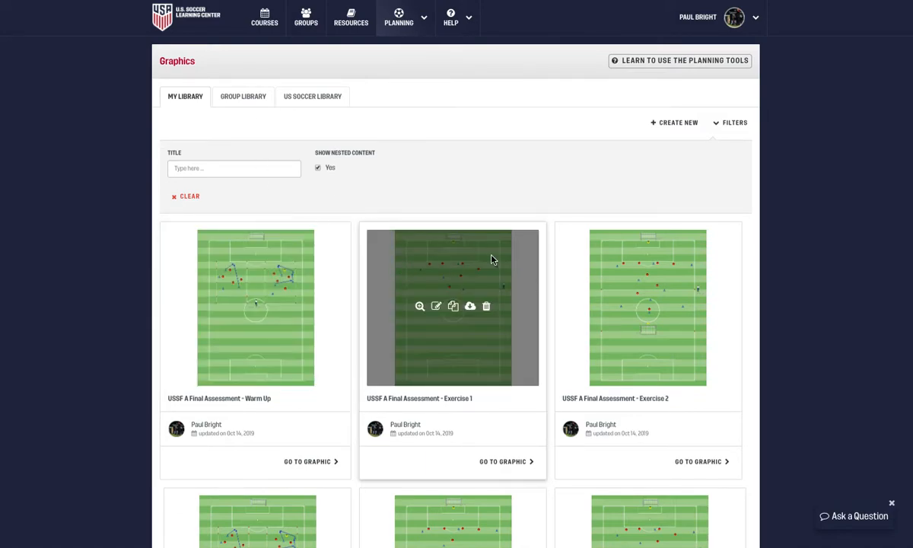
pyautogui.scroll(-7, 453, 306)
pyautogui.scroll(7, 453, 306)
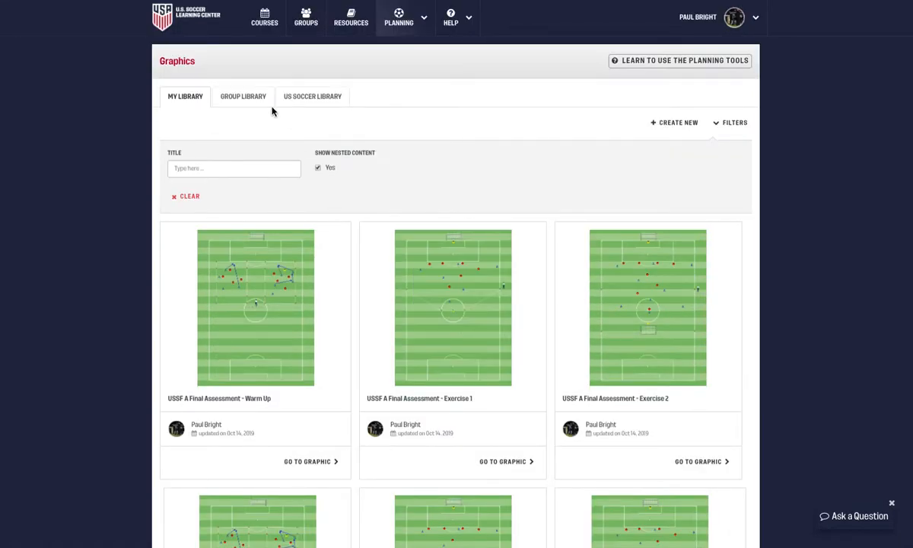
pyautogui.click(257, 98)
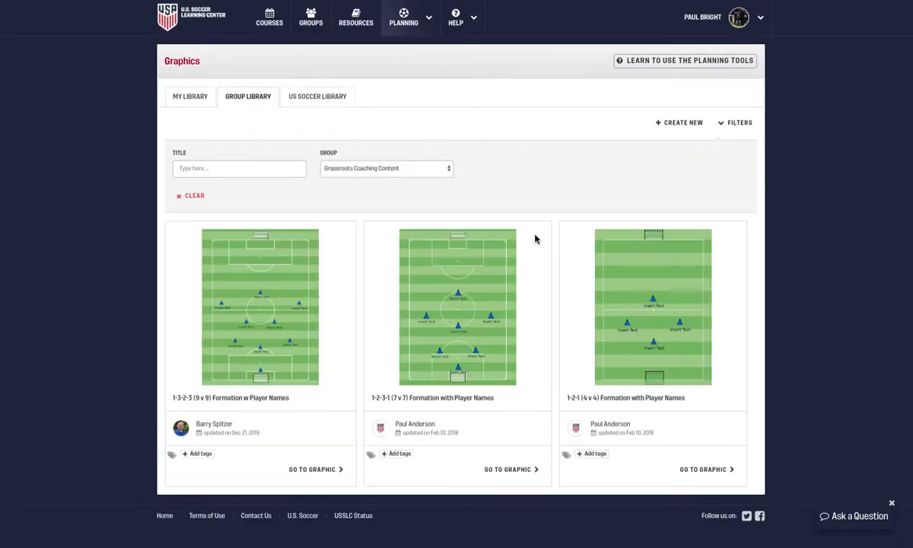
pyautogui.click(329, 98)
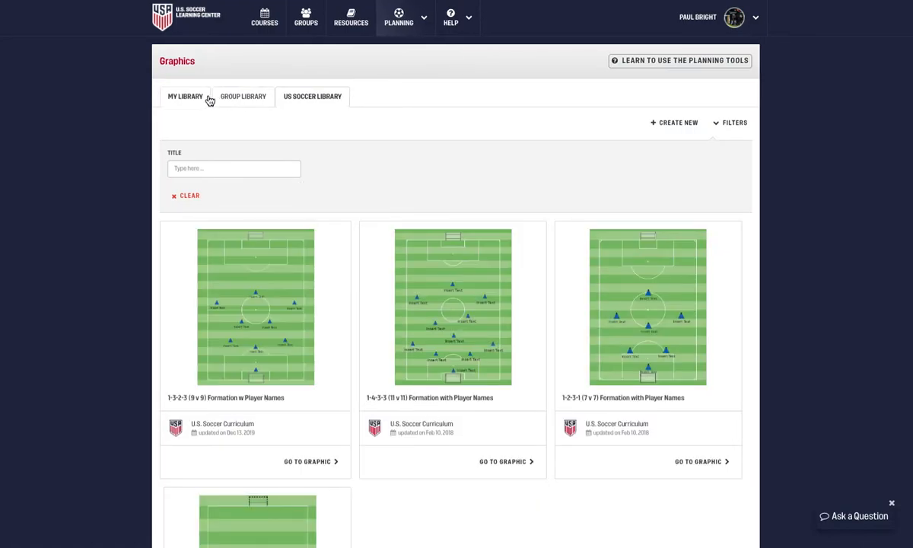
pyautogui.click(200, 97)
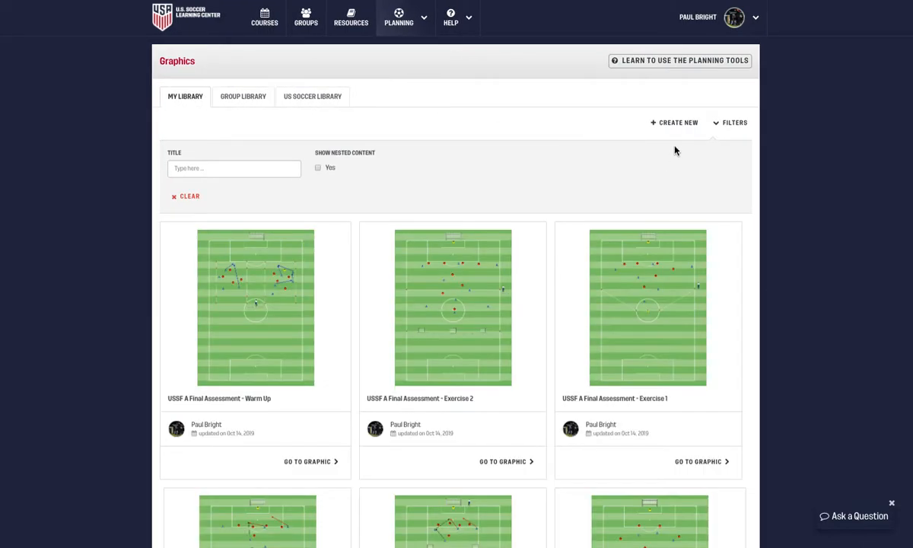
# - Create a new graphic titled "USSF Test Graphic" and continue to its editor
pyautogui.click(676, 125)
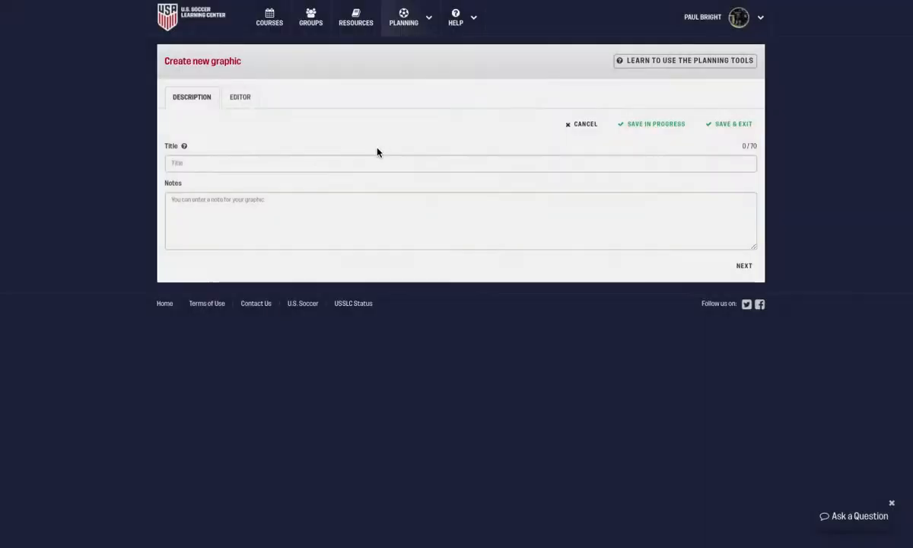
pyautogui.click(325, 165)
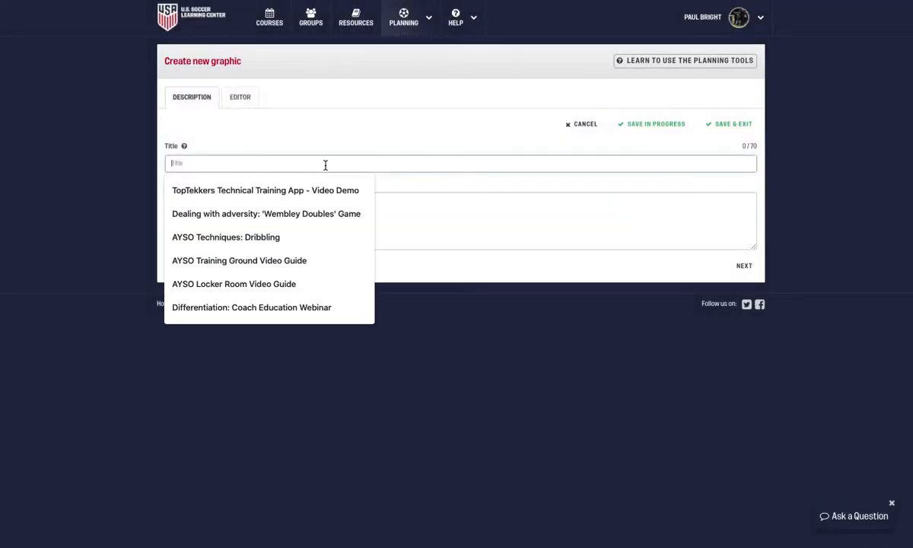
pyautogui.write('USSF')
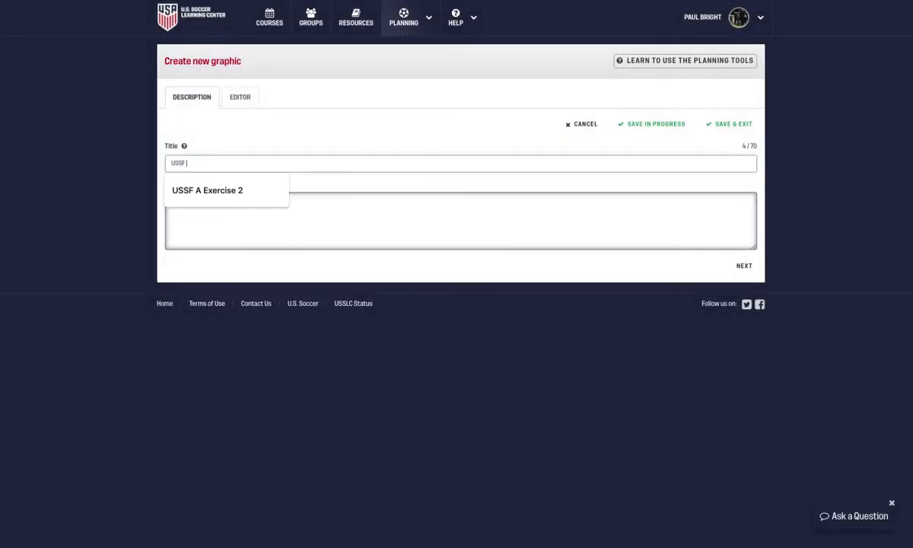
pyautogui.write(' Test Graphic')
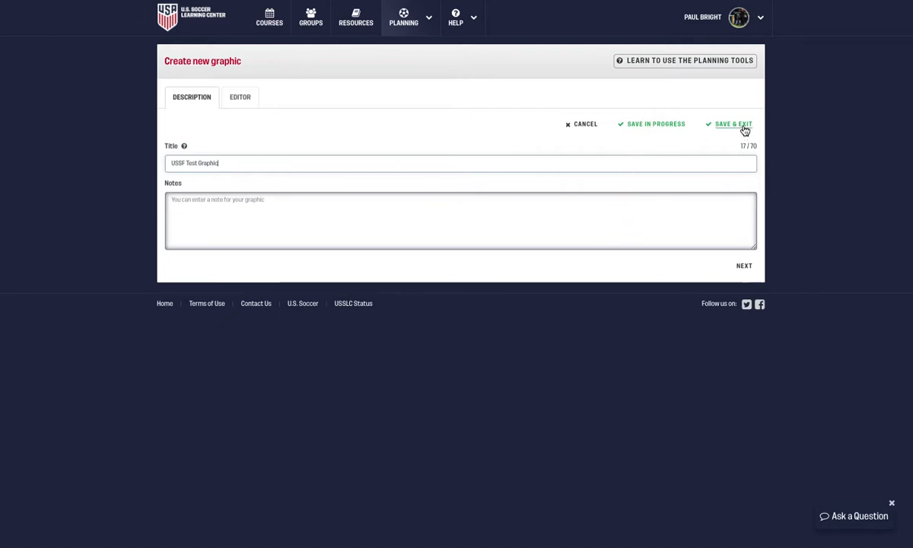
pyautogui.click(743, 266)
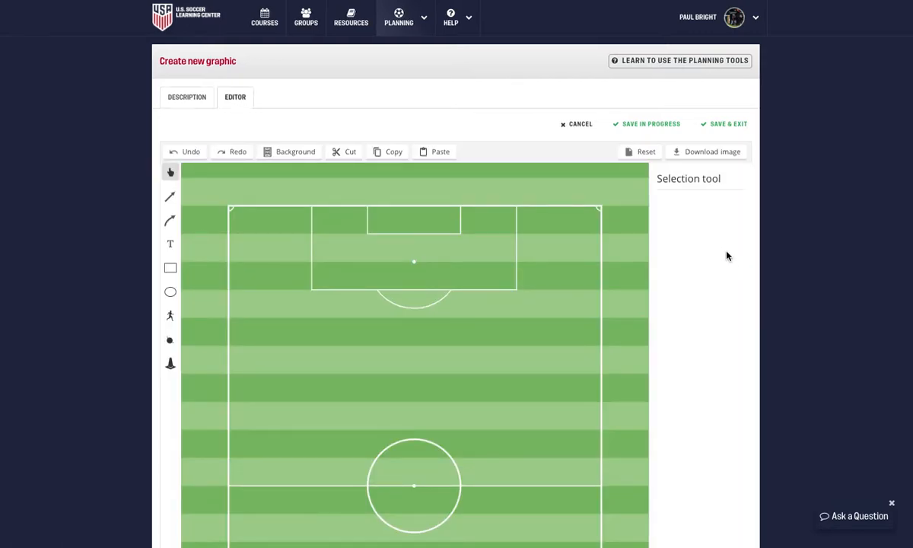
# - Review the 11 v 11 field backgrounds and apply the green 11v11 Portrait full field
pyautogui.scroll(-1, 728, 255)
pyautogui.scroll(-3, 724, 261)
pyautogui.scroll(4, 724, 261)
pyautogui.click(294, 152)
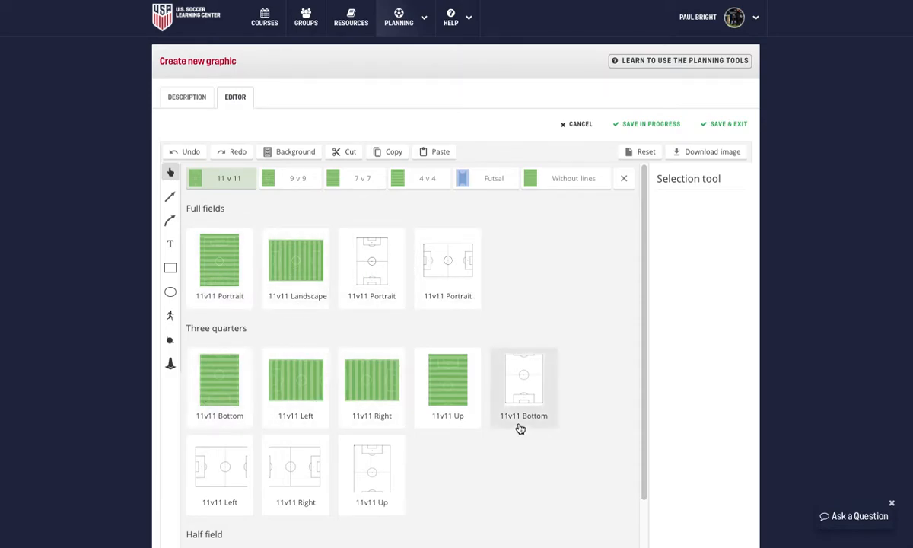
pyautogui.scroll(-1, 462, 409)
pyautogui.scroll(-2, 461, 410)
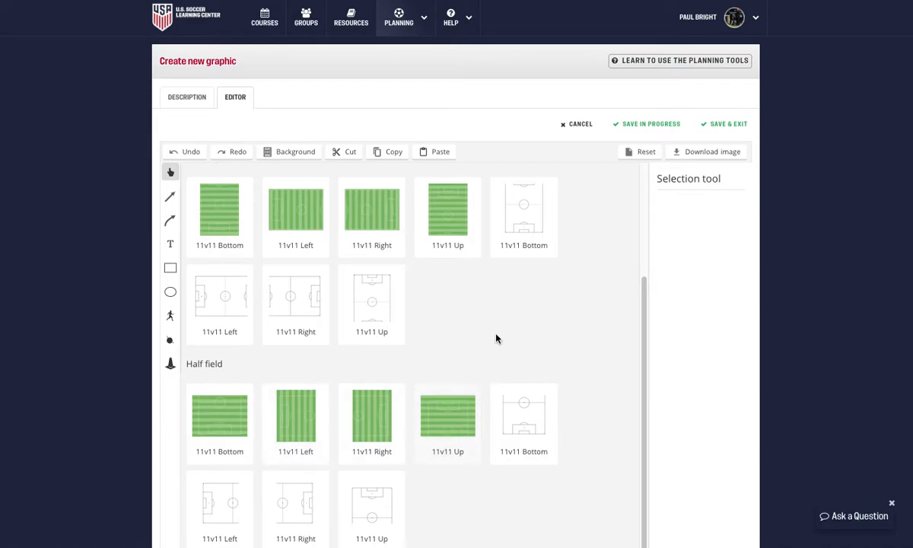
pyautogui.scroll(-1, 496, 335)
pyautogui.scroll(-4, 485, 317)
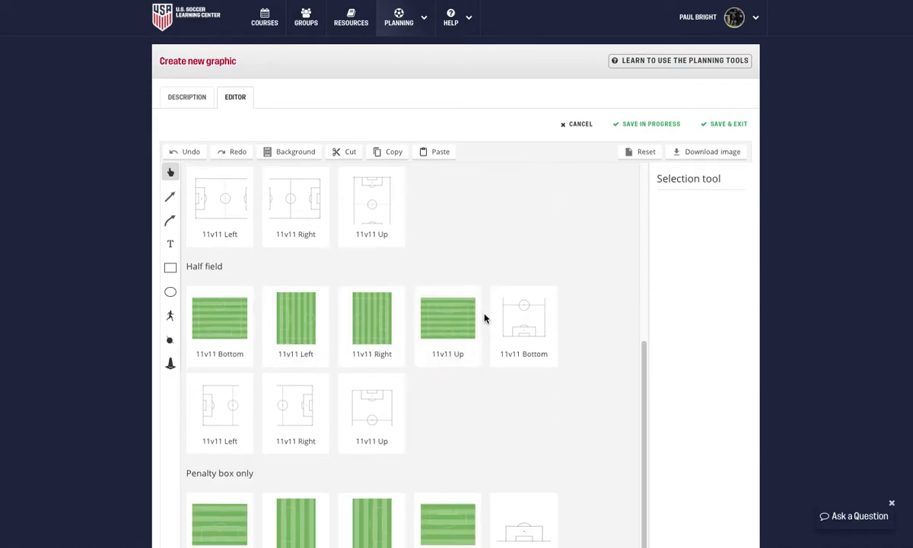
pyautogui.scroll(5, 467, 240)
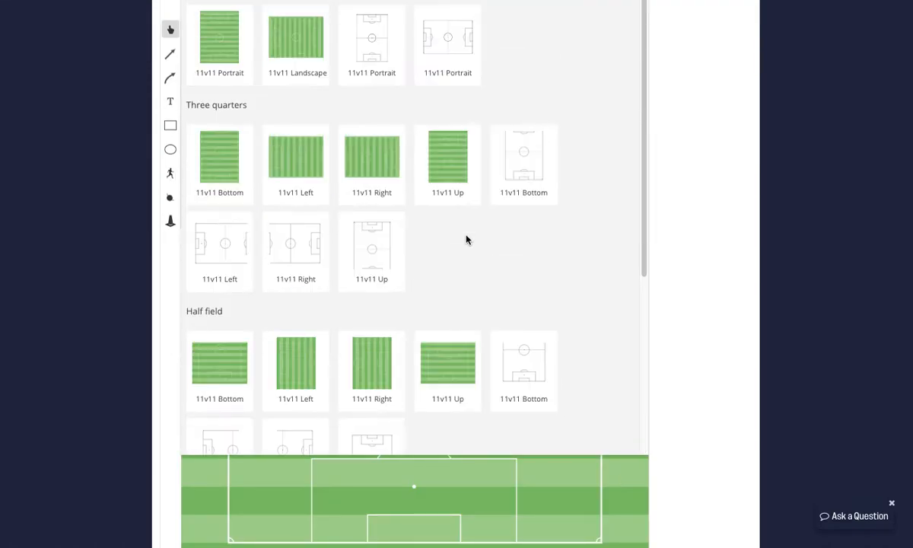
pyautogui.scroll(2, 466, 243)
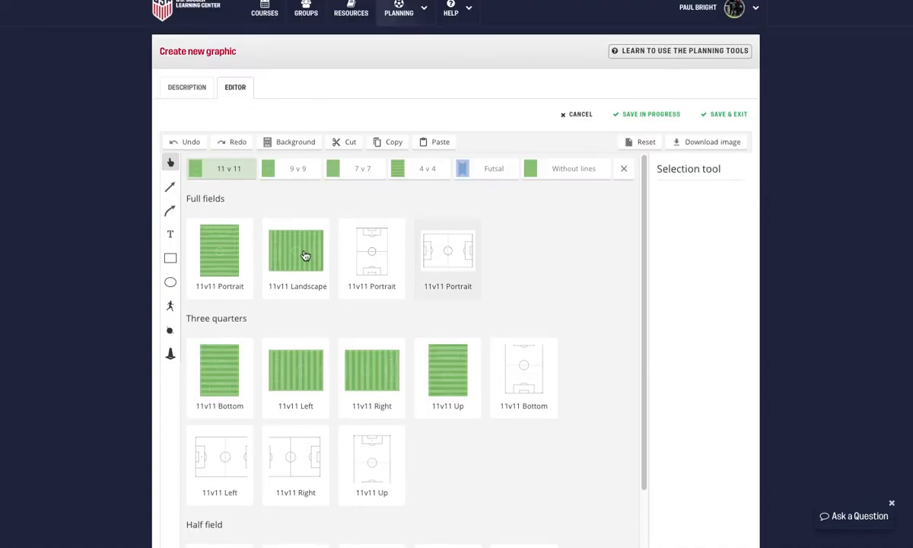
pyautogui.click(219, 258)
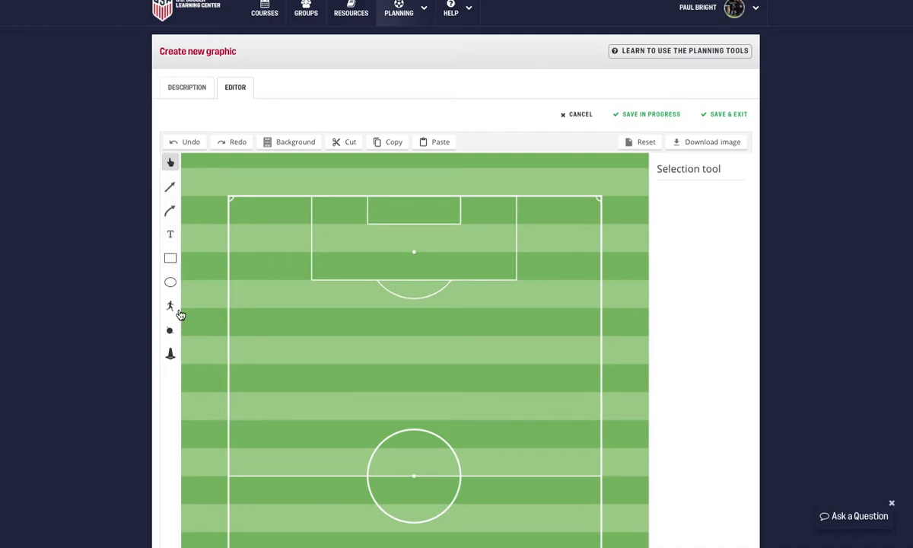
# - Place a Goal from the equipment set centred on the upper goal line, at about X 393, Y 22
pyautogui.click(170, 354)
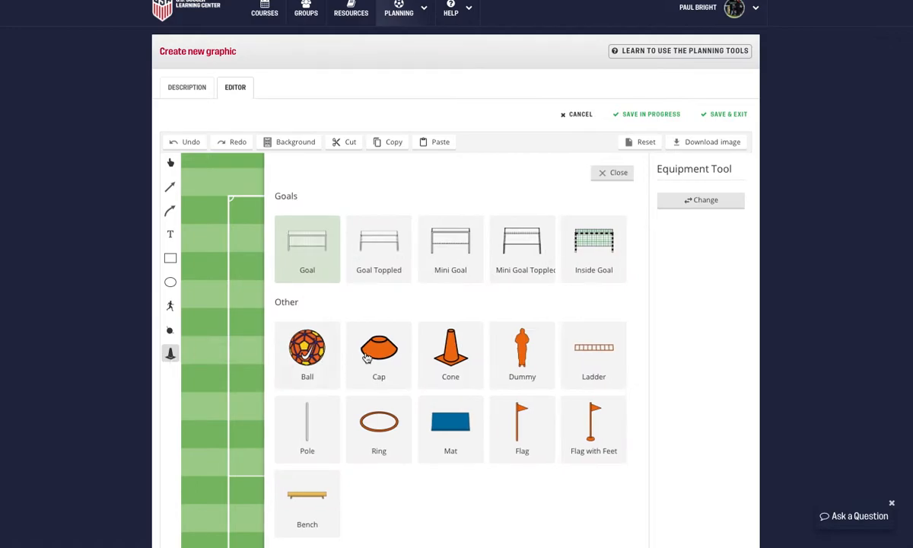
pyautogui.click(321, 251)
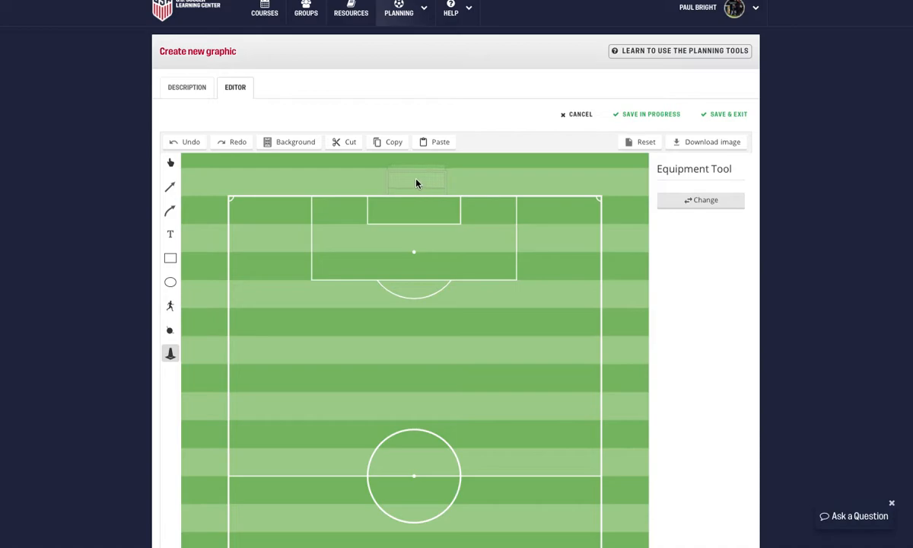
pyautogui.click(417, 184)
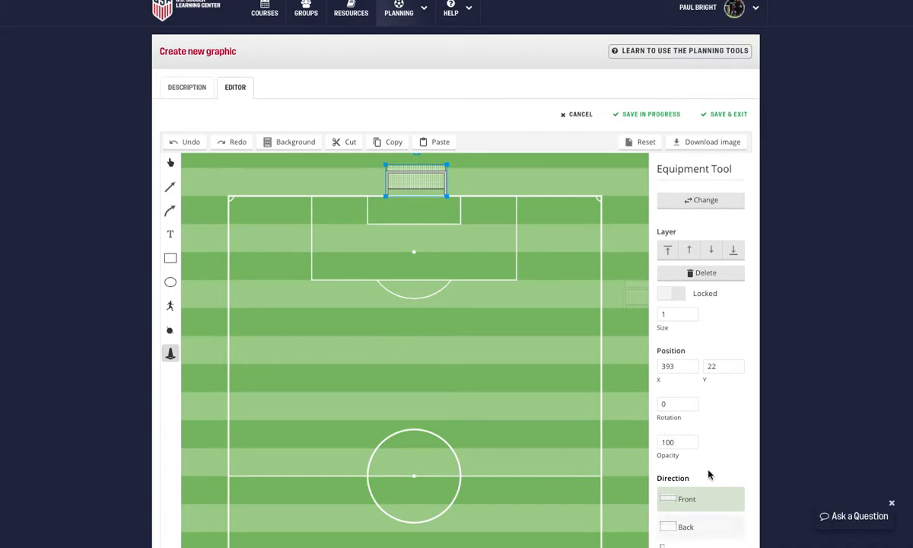
pyautogui.scroll(-1, 715, 457)
pyautogui.scroll(1, 700, 368)
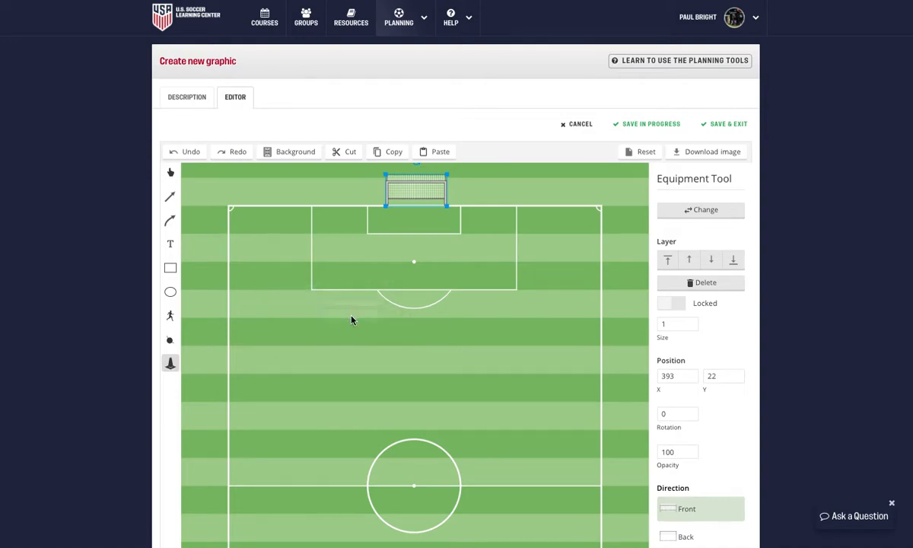
# - Place a Circle tactic marker in front of the goal at about X 441, Y 85, coloured yellow with a black label
pyautogui.click(168, 340)
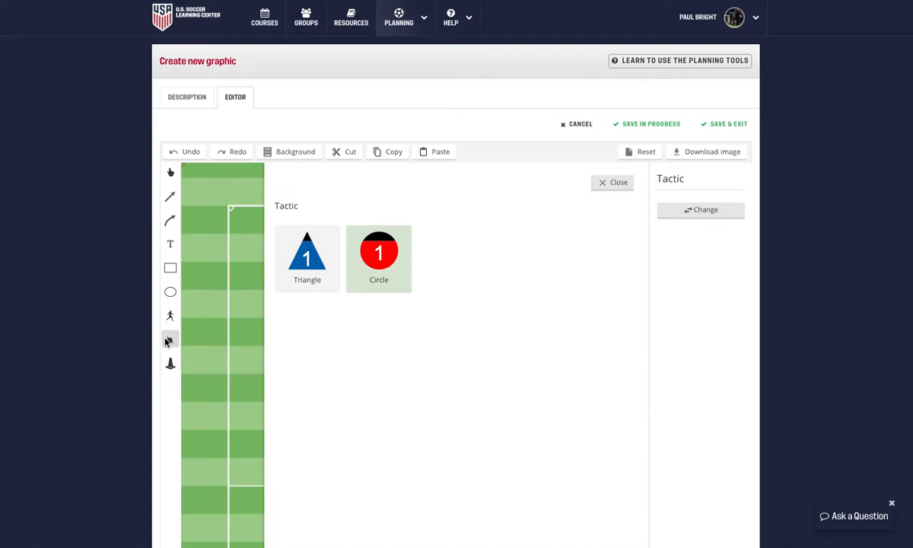
pyautogui.click(387, 251)
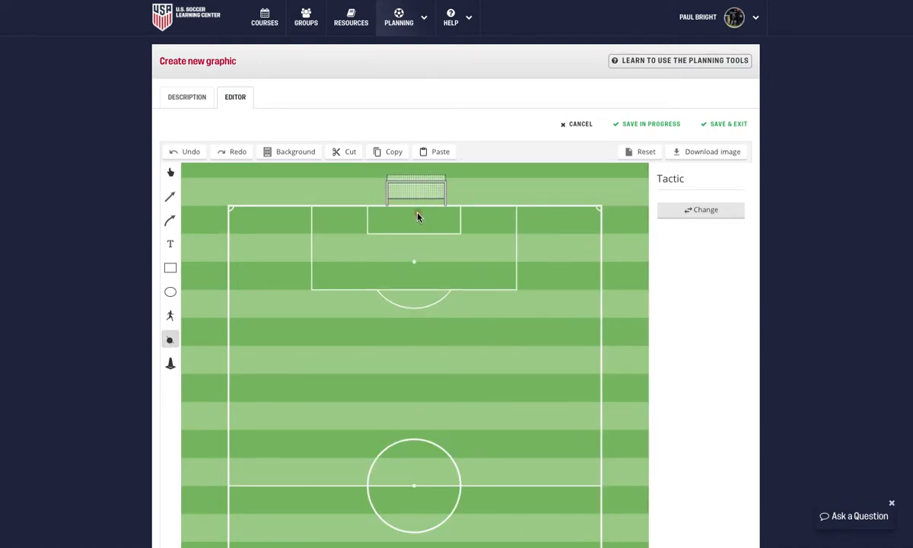
pyautogui.click(415, 214)
pyautogui.click(681, 494)
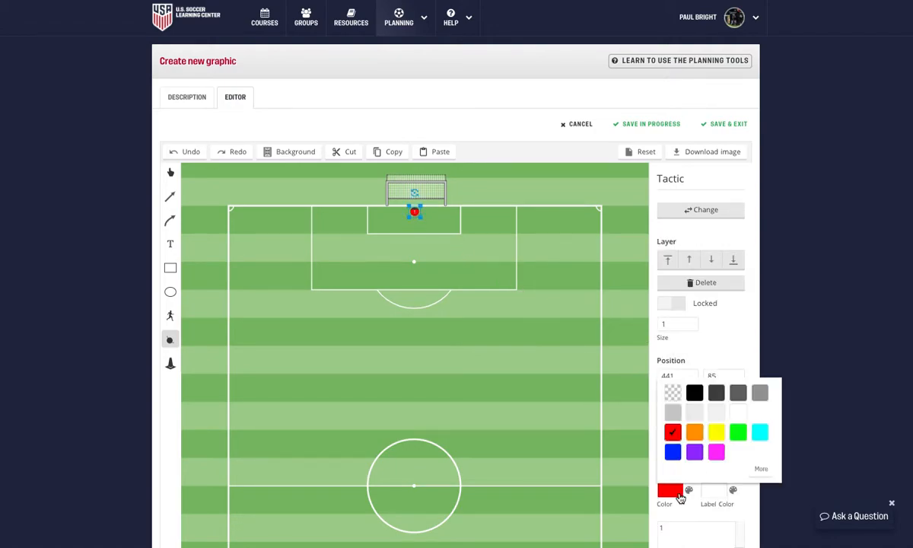
pyautogui.click(716, 431)
pyautogui.click(707, 490)
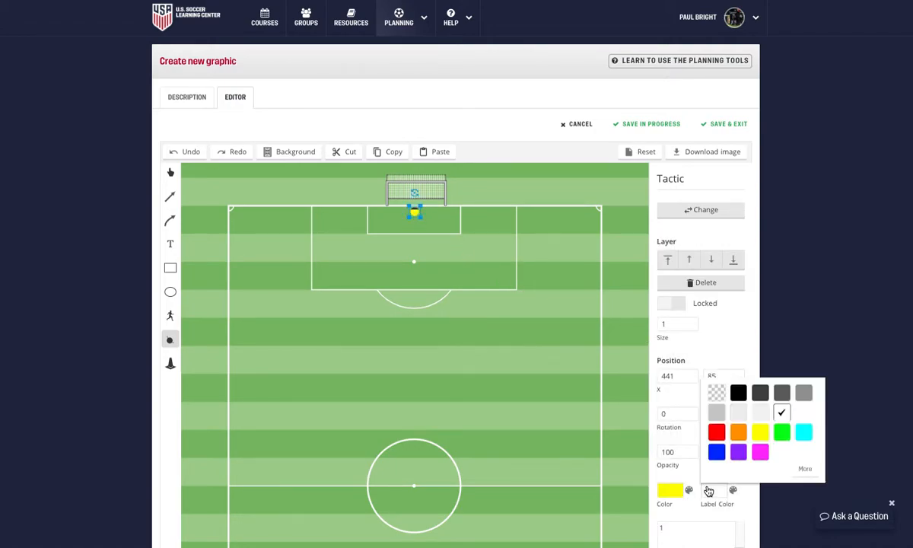
pyautogui.click(738, 391)
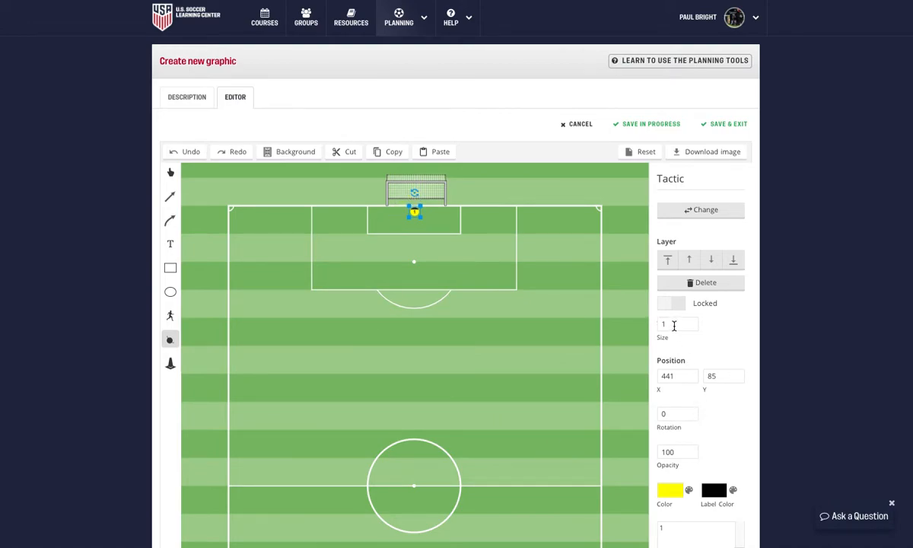
# - Add a red circle marker with white label 2 at the penalty box's left corner, about X 245, Y 233
pyautogui.click(313, 293)
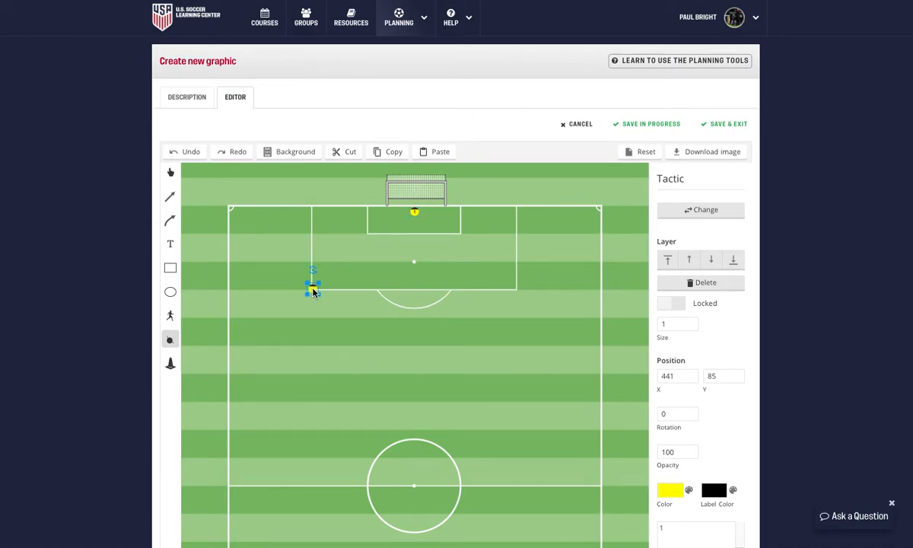
pyautogui.click(665, 493)
pyautogui.click(673, 432)
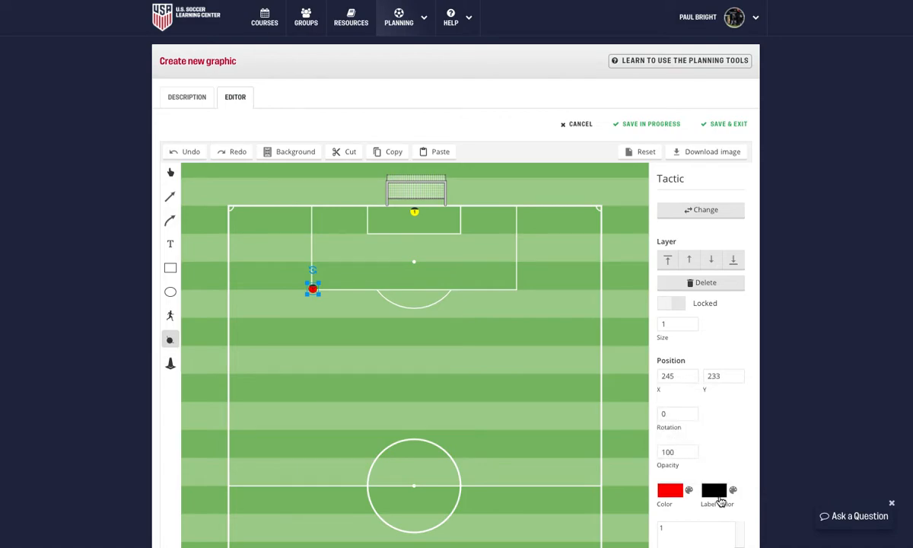
pyautogui.click(713, 491)
pyautogui.click(782, 414)
pyautogui.click(701, 531)
pyautogui.press('BackSpace')
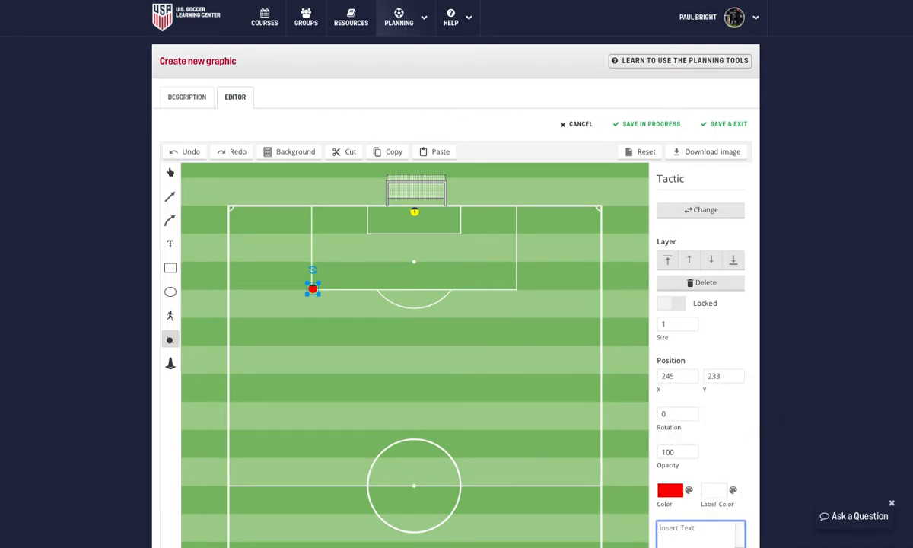
pyautogui.write('2')
# - Add a red marker labelled 4 at the left end of the penalty arc, about X 370, Y 237
pyautogui.click(378, 290)
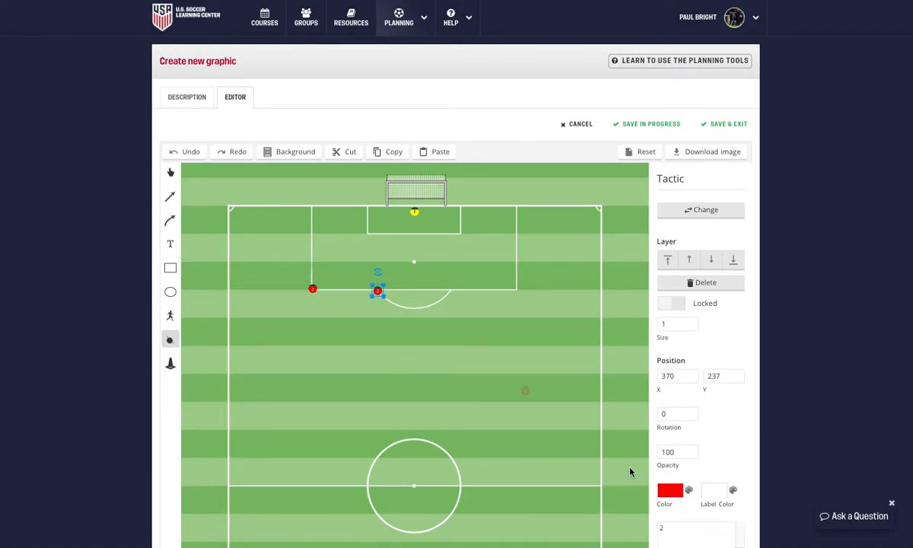
pyautogui.click(673, 527)
pyautogui.press('BackSpace')
pyautogui.write('4')
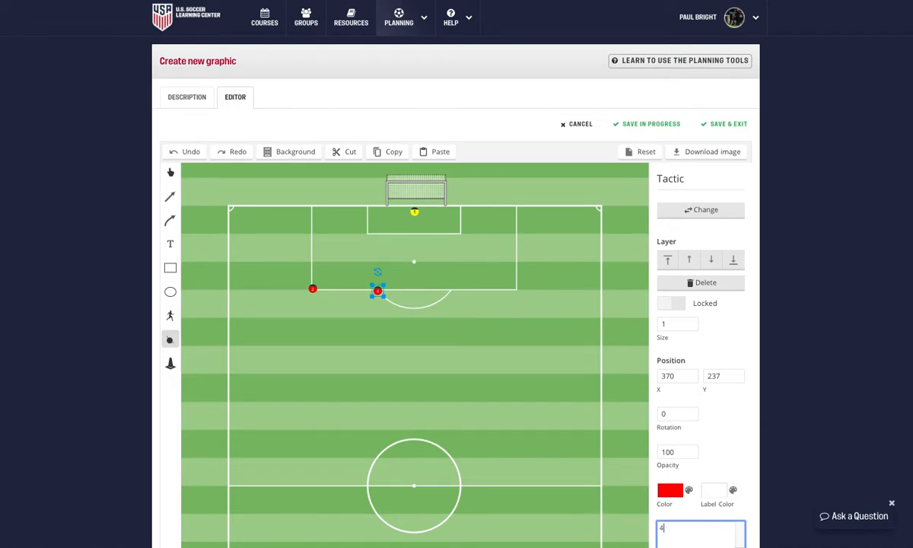
# - Add red markers labelled 5 at the penalty arc's right end (about X 512, Y 238) and 3 at the box's right corner (about X 648, Y 239)
pyautogui.click(452, 294)
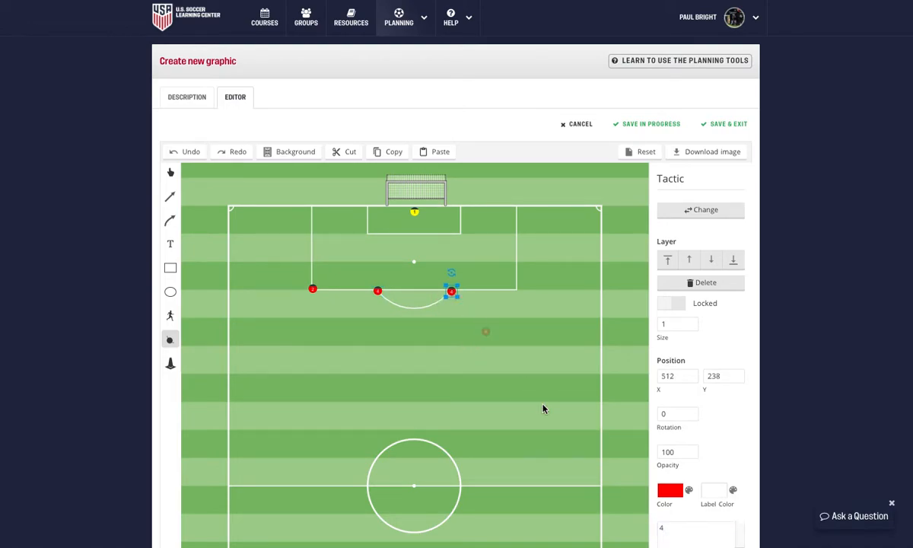
pyautogui.press('BackSpace')
pyautogui.write('5')
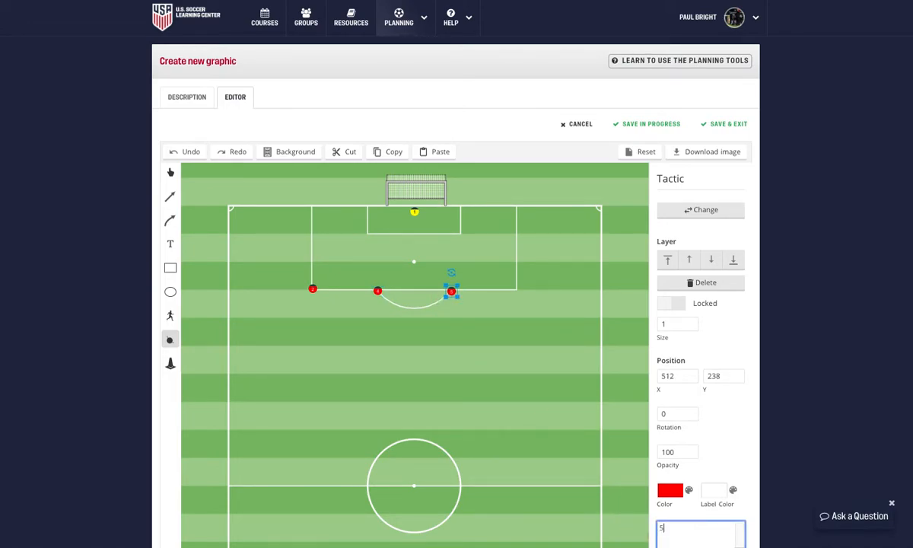
pyautogui.click(523, 295)
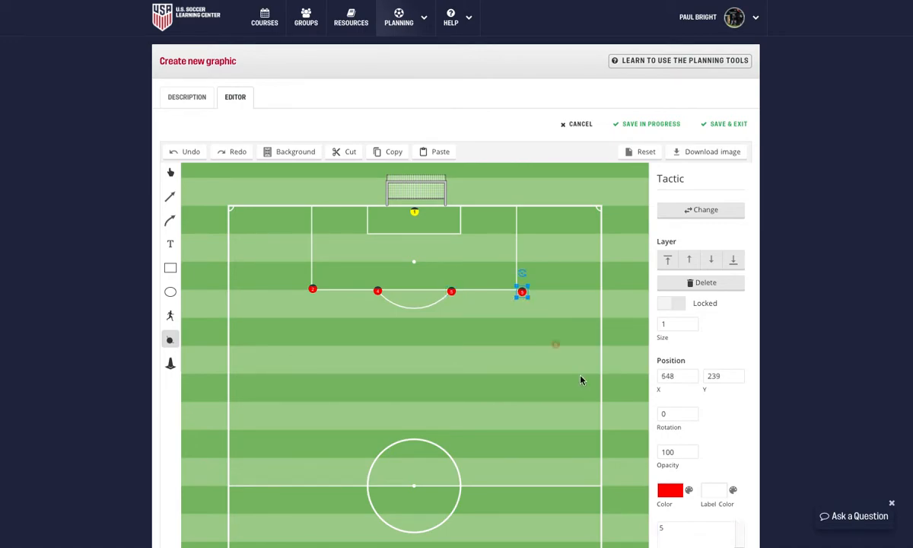
pyautogui.write('3')
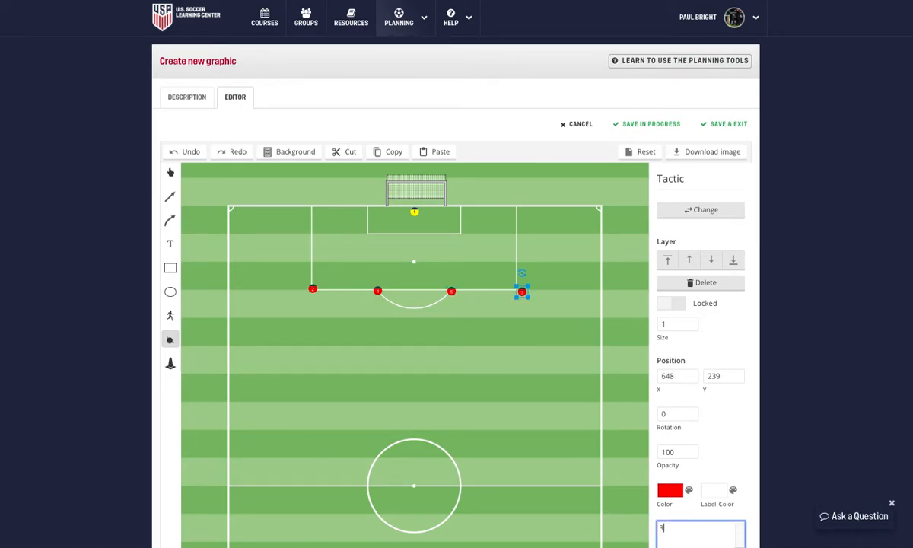
# - Add red circle markers labelled 6 below the penalty arc (about X 431, Y 325) and 8 lower left of it (about X 347, Y 413)
pyautogui.click(409, 339)
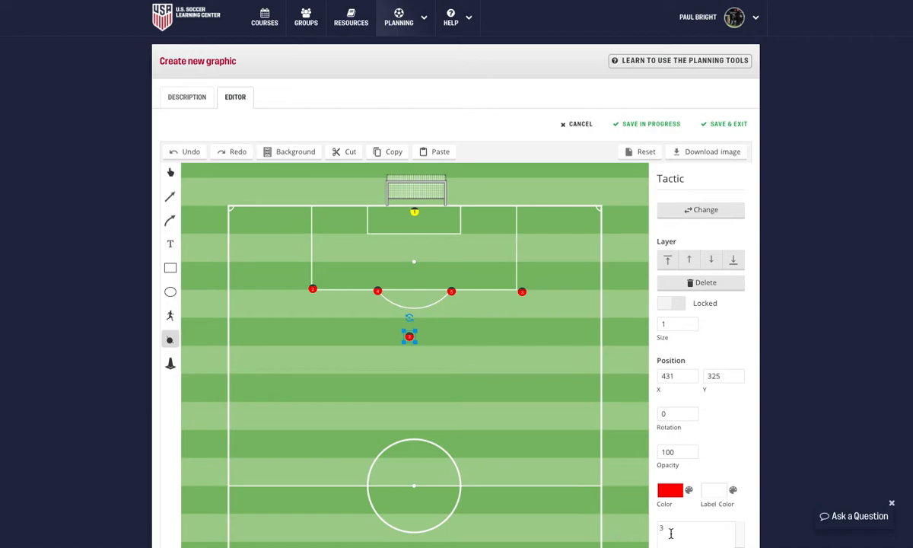
pyautogui.write('6')
pyautogui.click(366, 384)
pyautogui.click(679, 526)
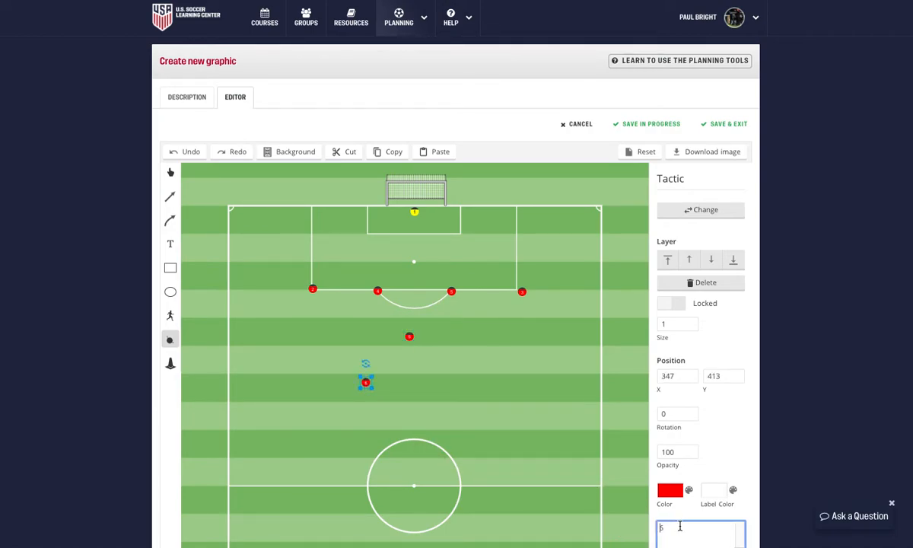
pyautogui.press('BackSpace')
pyautogui.write('8')
# - Add a red circle marker labelled 10 between marker 8 and the centre circle, slightly right of the field's centre line
pyautogui.click(449, 410)
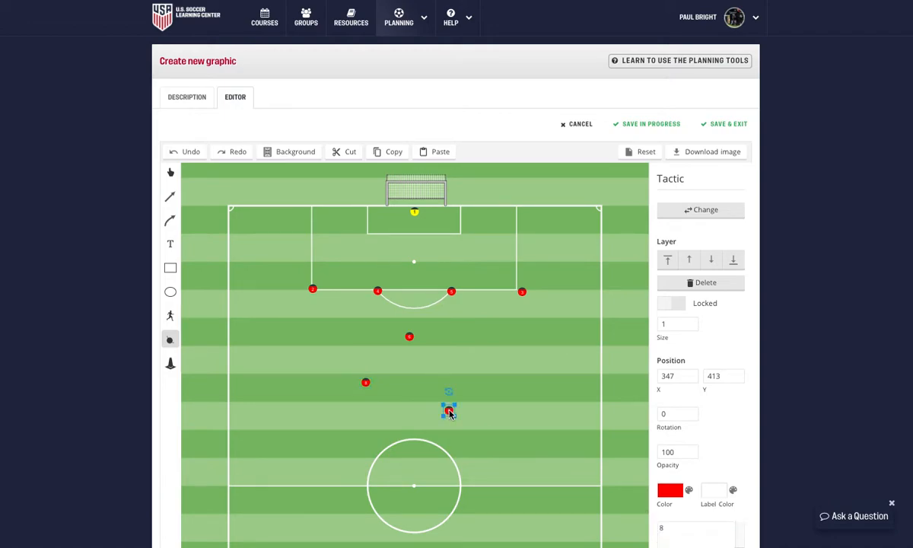
pyautogui.click(675, 528)
pyautogui.press('BackSpace')
pyautogui.write('1')
pyautogui.click(738, 409)
# - Place a blue Triangle tactic marker labelled 9 between red markers 4 and 5, at about X 440, Y 240
pyautogui.click(170, 340)
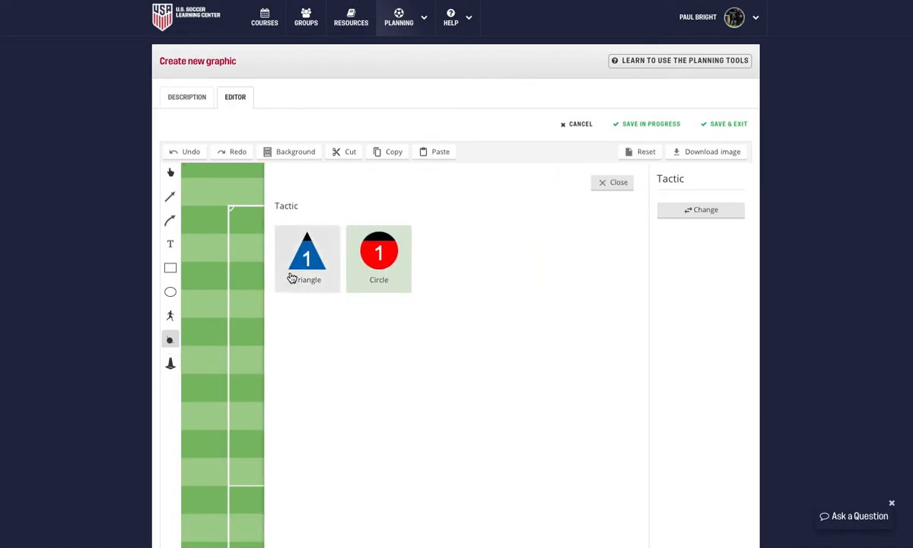
pyautogui.click(292, 279)
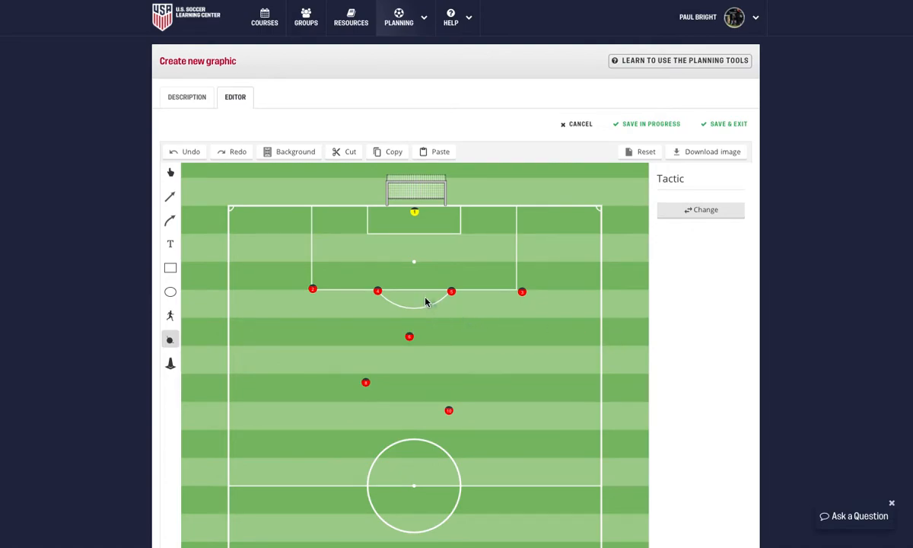
pyautogui.click(415, 294)
pyautogui.click(681, 531)
pyautogui.press('BackSpace')
pyautogui.write('9')
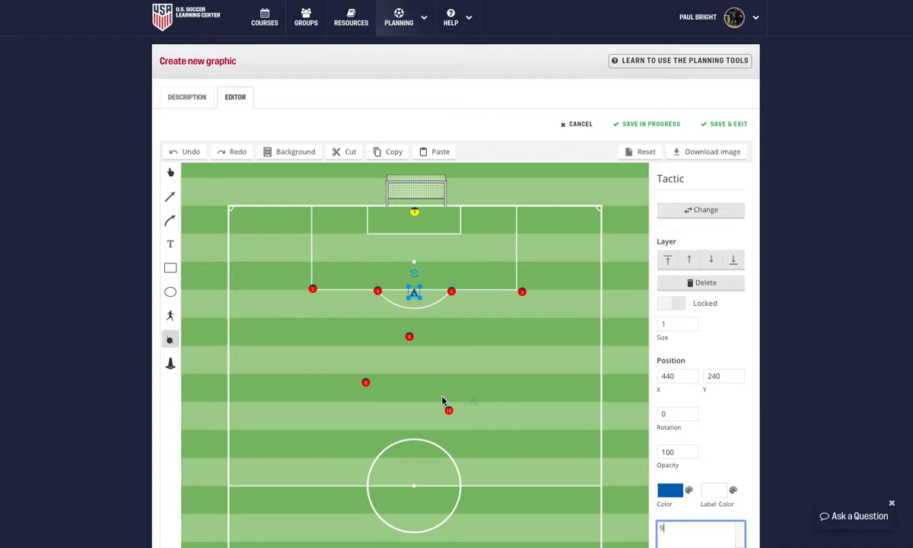
# - Add blue triangle markers labelled 11 beside red 2 (about X 287, Y 252) and 7 beside red 3 (about X 573, Y 253)
pyautogui.click(334, 298)
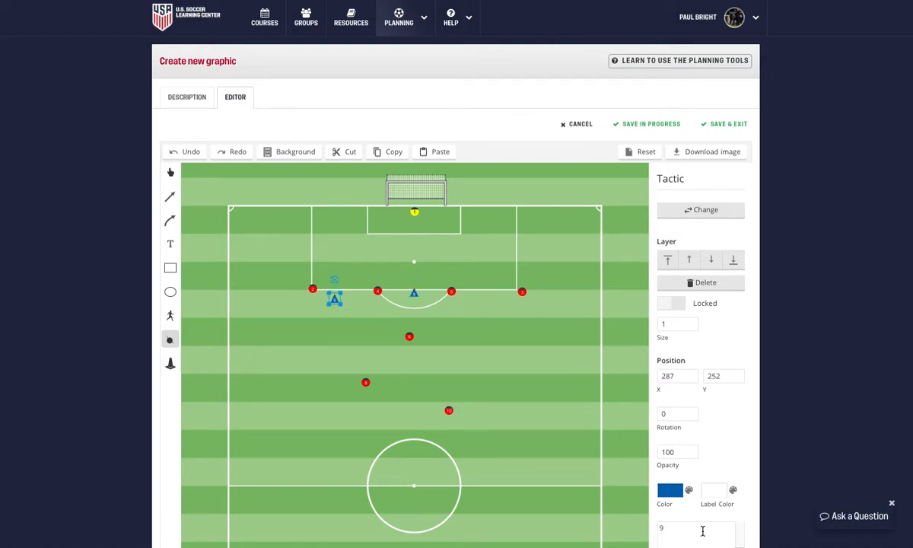
pyautogui.press('BackSpace')
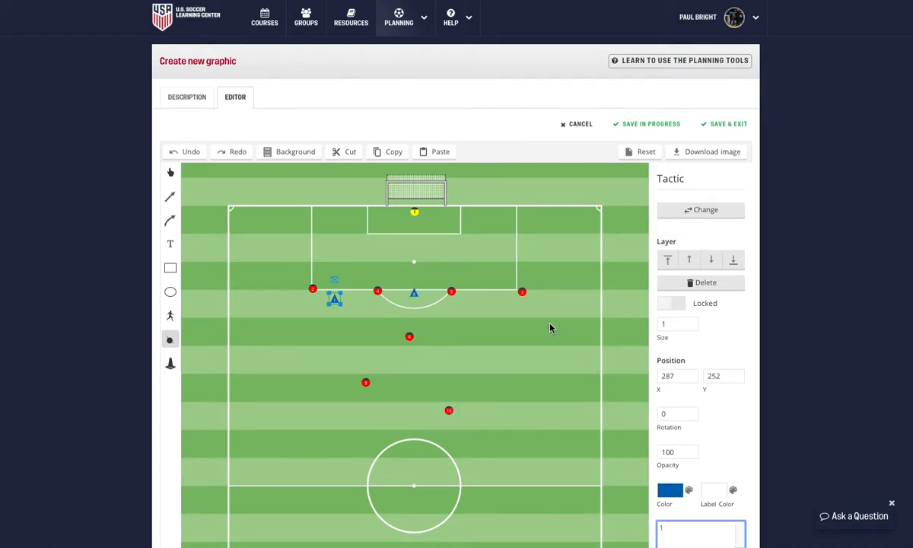
pyautogui.write('11')
pyautogui.click(482, 302)
pyautogui.click(687, 528)
pyautogui.press('BackSpace')
pyautogui.press('BackSpace')
pyautogui.write('7')
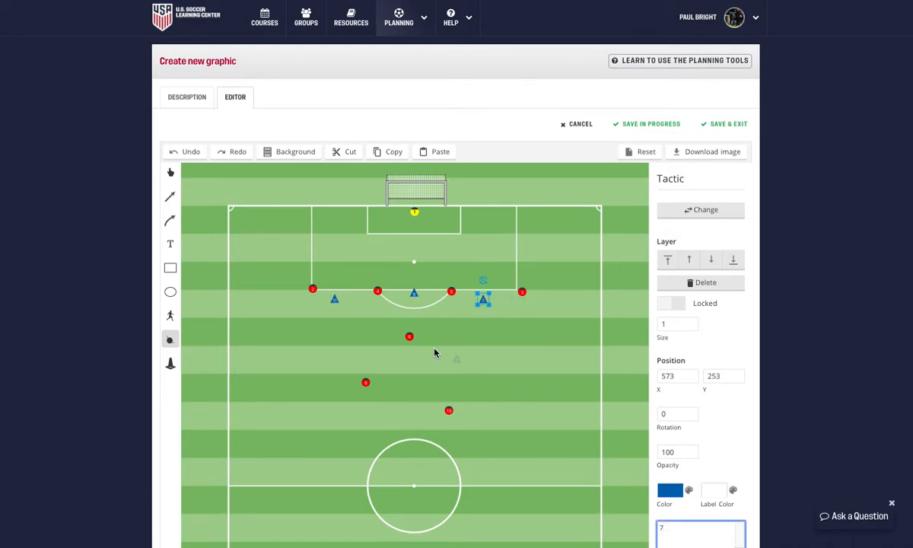
# - Add a blue triangle marker labelled 10 between red markers 6 and 8, at about X 365, Y 350
pyautogui.click(375, 351)
pyautogui.click(681, 536)
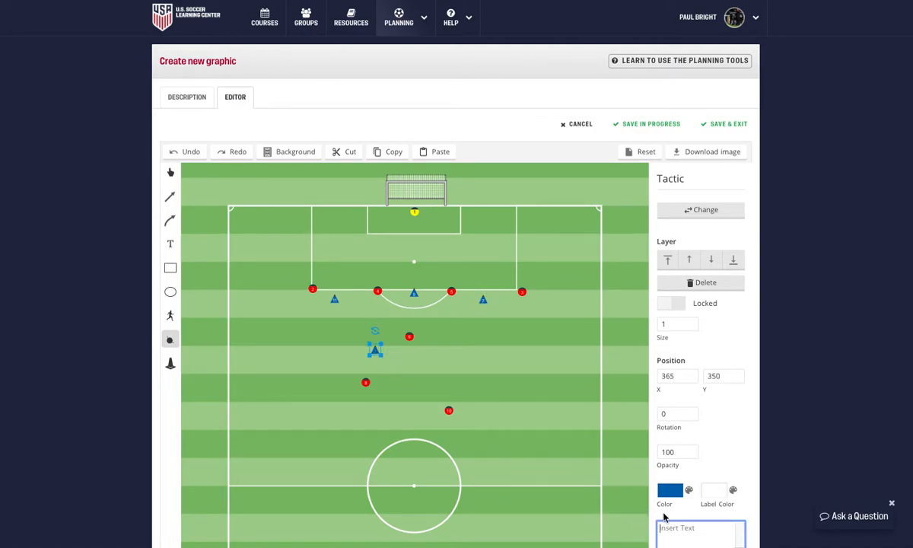
pyautogui.write('10')
pyautogui.click(453, 365)
pyautogui.click(681, 530)
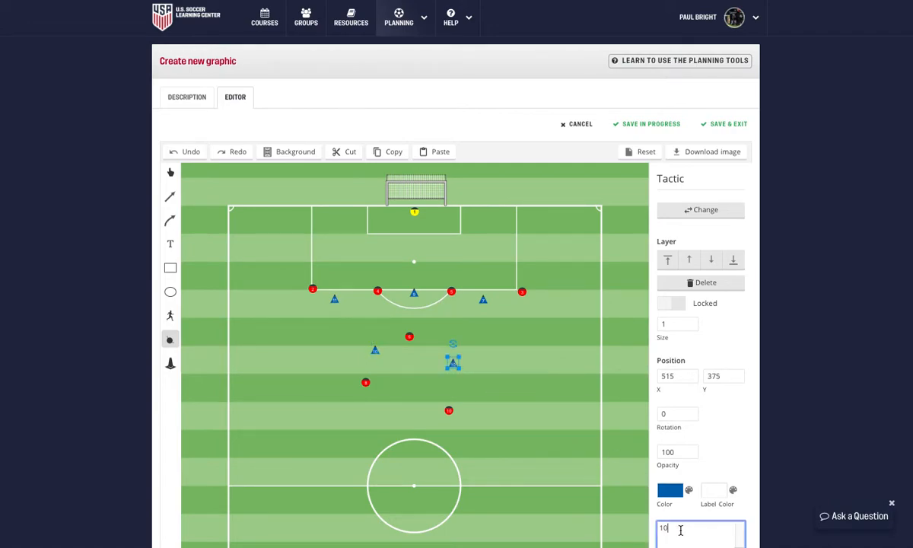
pyautogui.press('BackSpace')
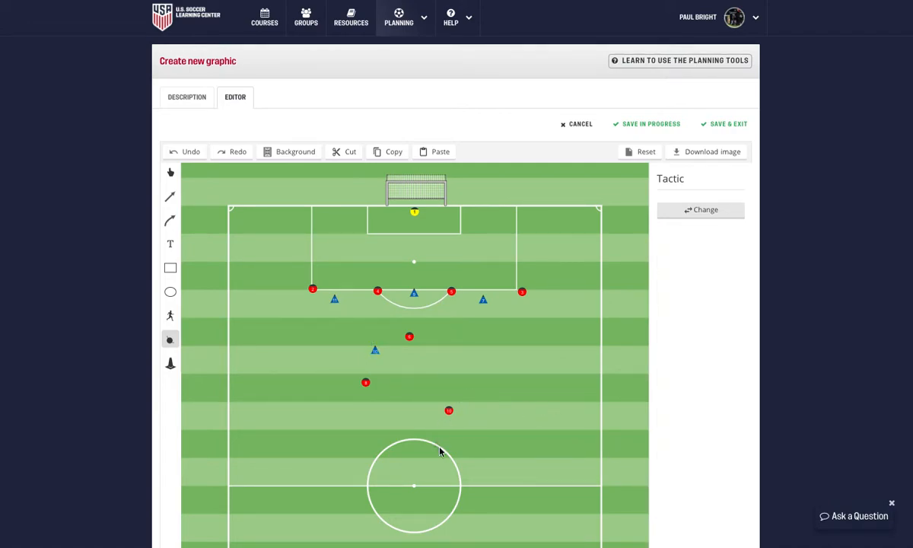
# - Add blue triangle markers labelled 8 right of red 6 (about X 518, Y 369) and 6 above the centre circle (about X 445, Y 502)
pyautogui.click(454, 364)
pyautogui.click(681, 530)
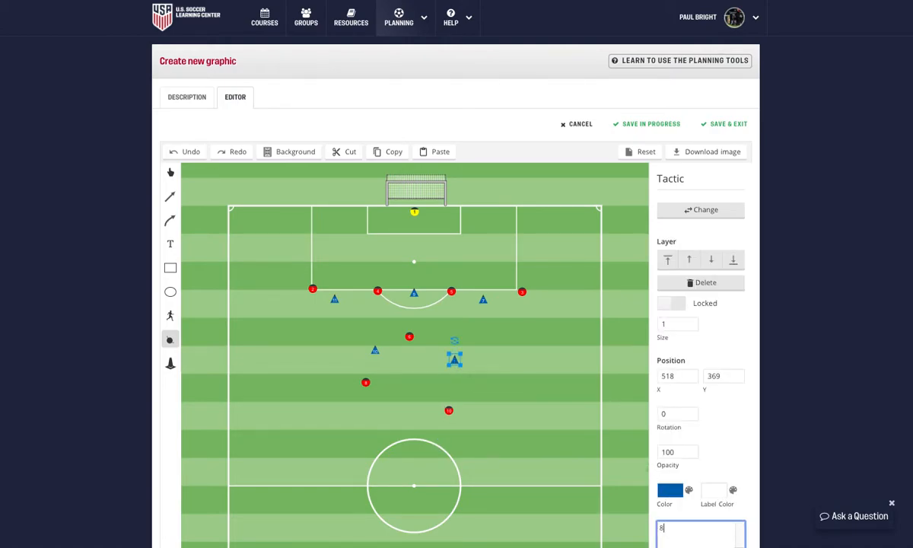
pyautogui.click(417, 430)
pyautogui.click(665, 529)
pyautogui.write('6')
pyautogui.click(722, 438)
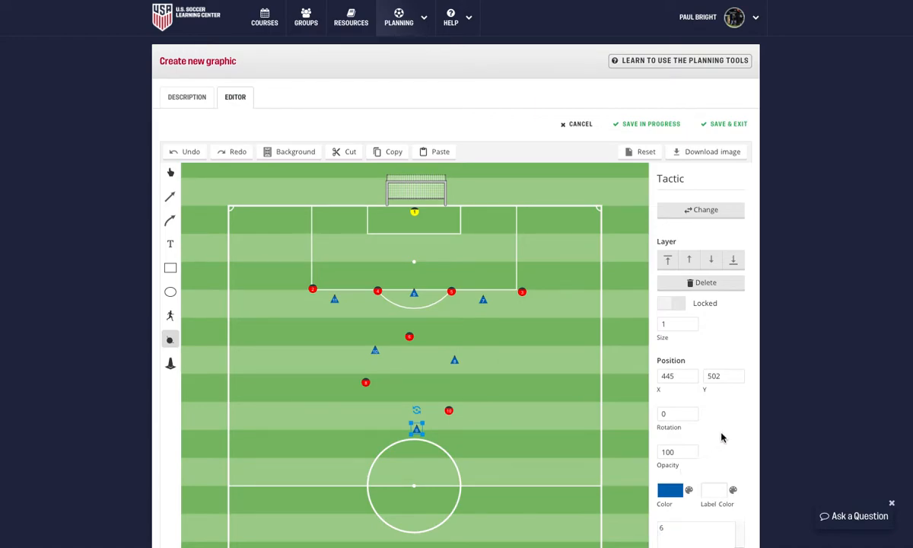
# - Place four orange caps along the halfway line, at both touchlines and at both sides of the centre circle
pyautogui.click(171, 363)
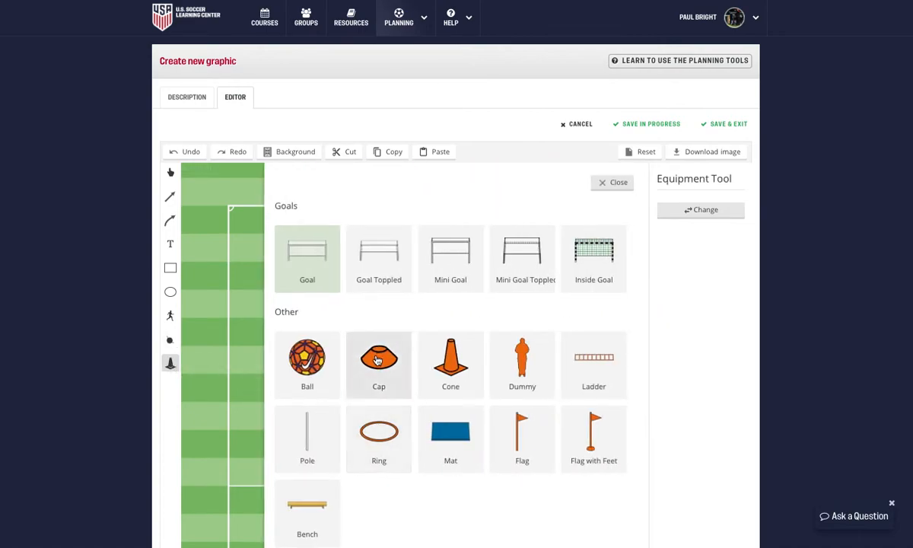
pyautogui.click(379, 361)
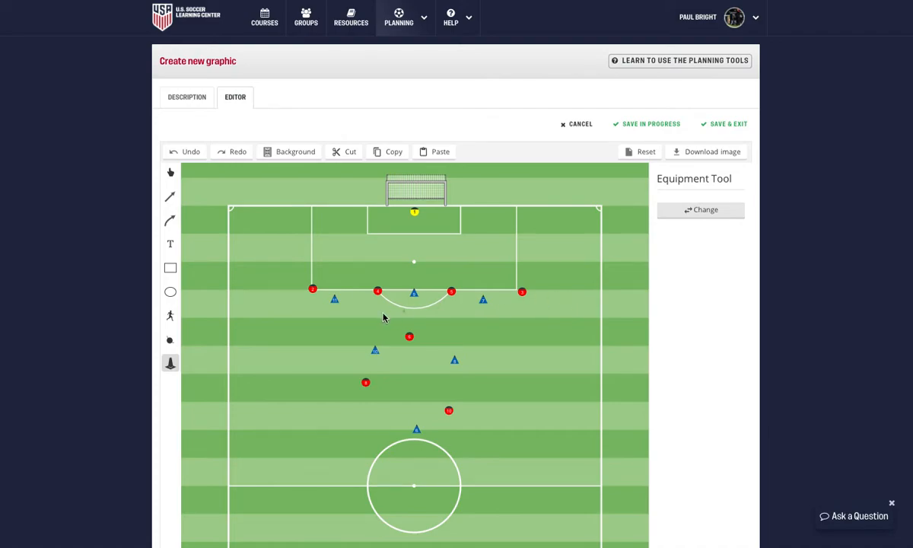
pyautogui.click(229, 489)
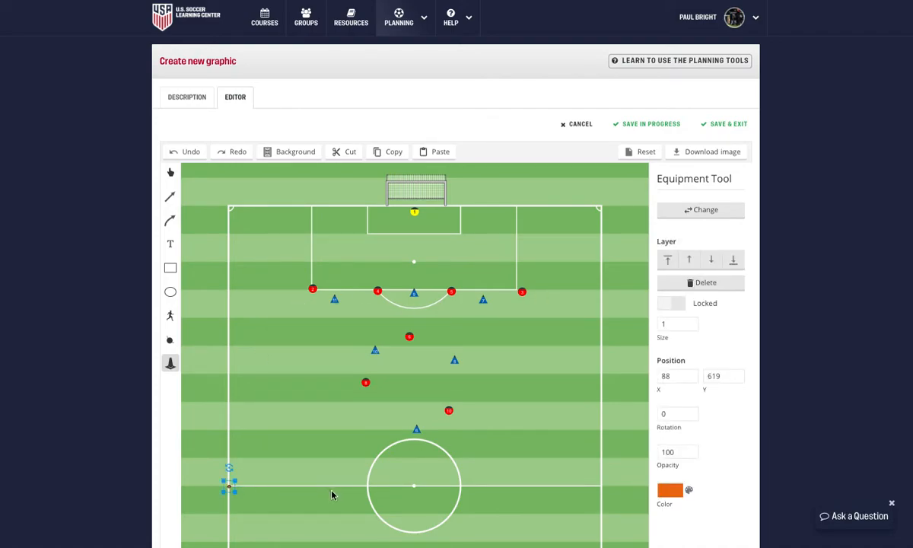
pyautogui.click(368, 486)
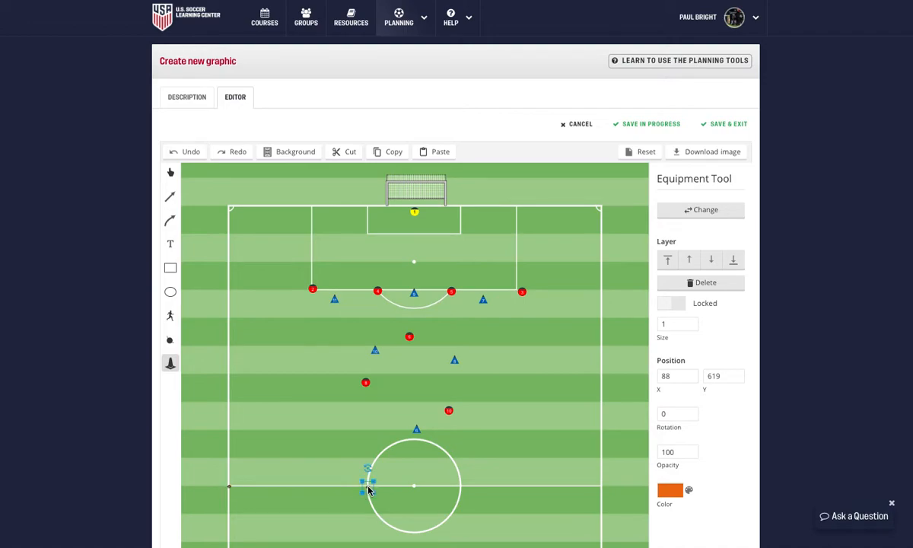
pyautogui.click(461, 488)
pyautogui.click(600, 489)
# - Try yellow and light orange on the cap at the right touchline and restore its original dark orange
pyautogui.click(671, 491)
pyautogui.click(717, 415)
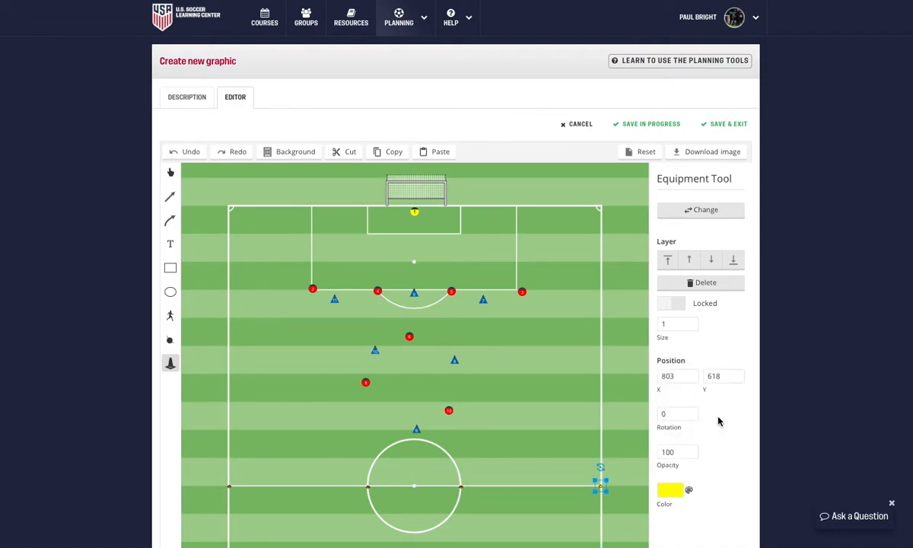
pyautogui.click(673, 491)
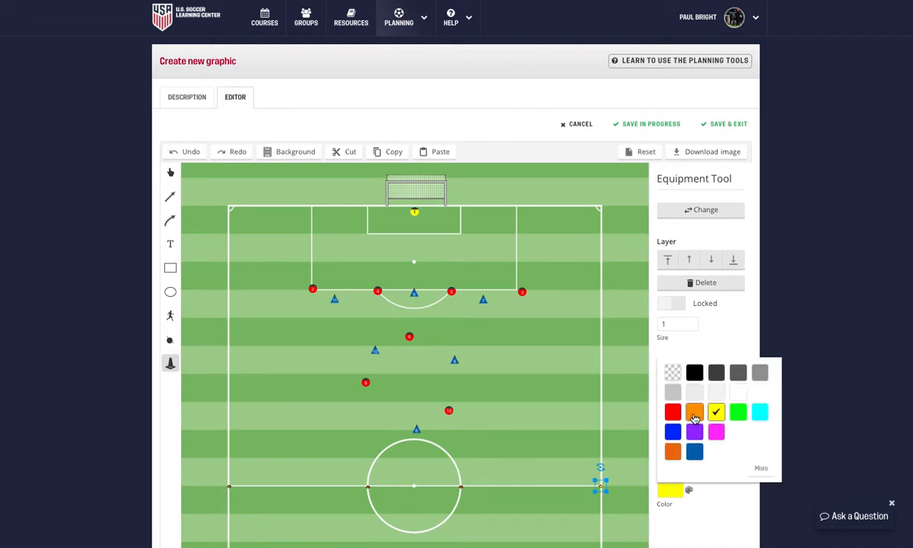
pyautogui.click(694, 417)
pyautogui.click(664, 496)
pyautogui.click(673, 452)
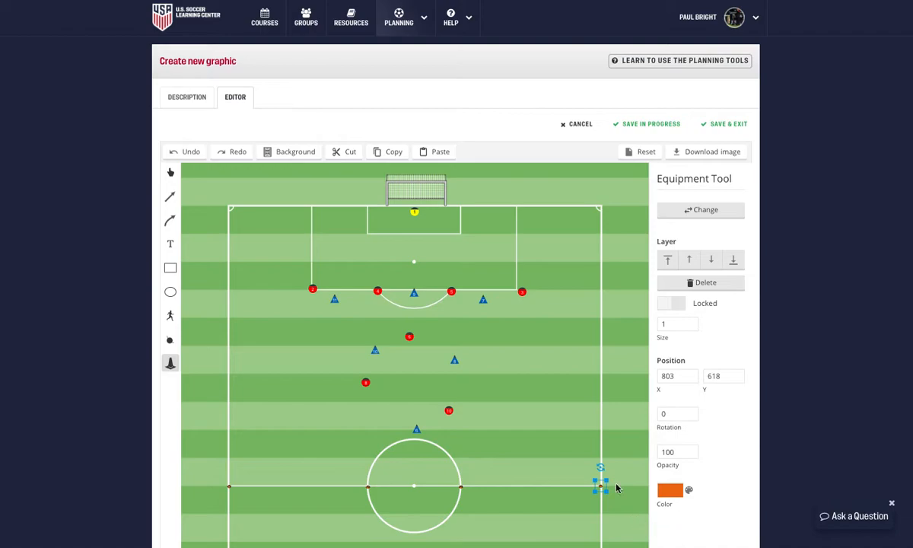
pyautogui.click(169, 363)
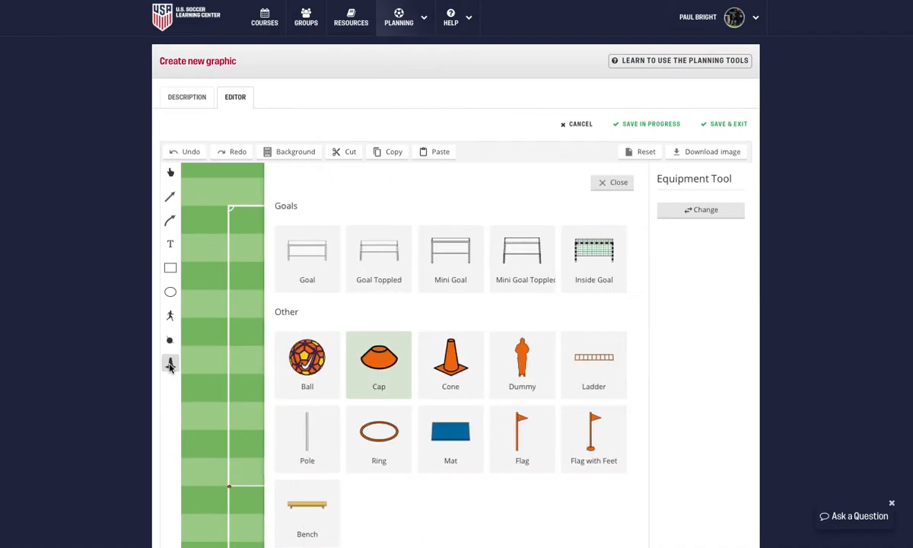
pyautogui.scroll(-1, 508, 499)
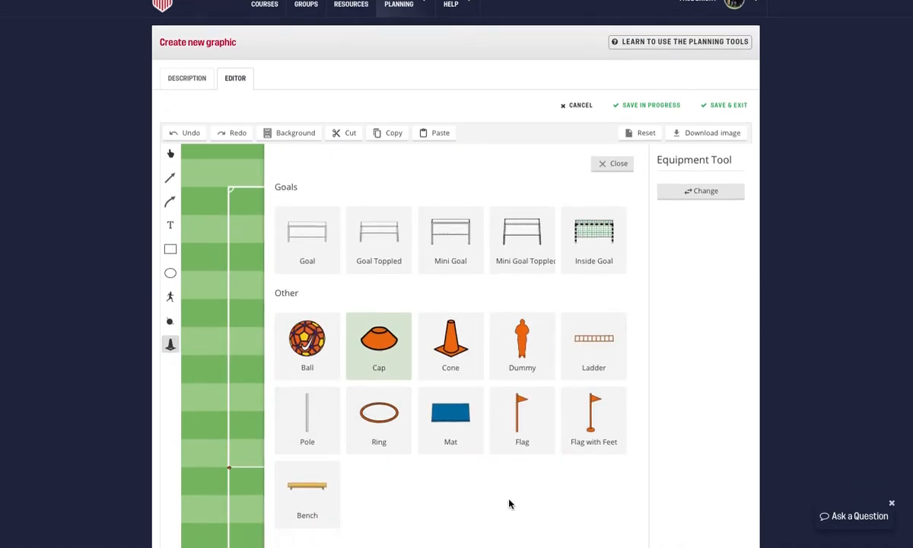
pyautogui.scroll(1, 496, 456)
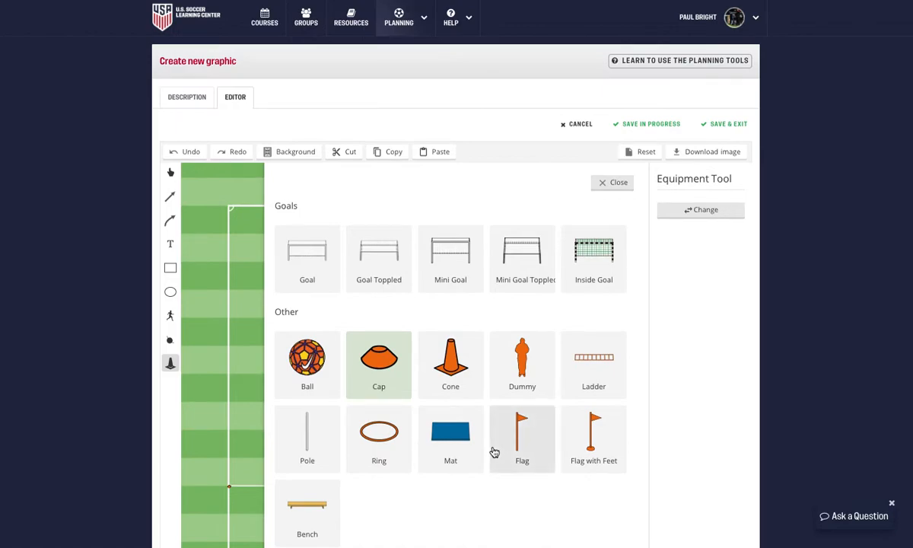
pyautogui.click(601, 182)
pyautogui.click(171, 316)
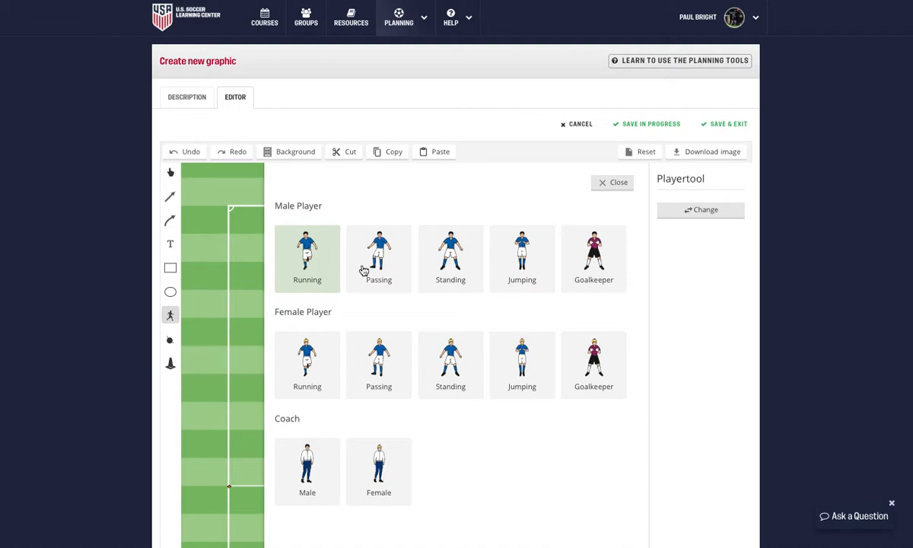
pyautogui.click(615, 184)
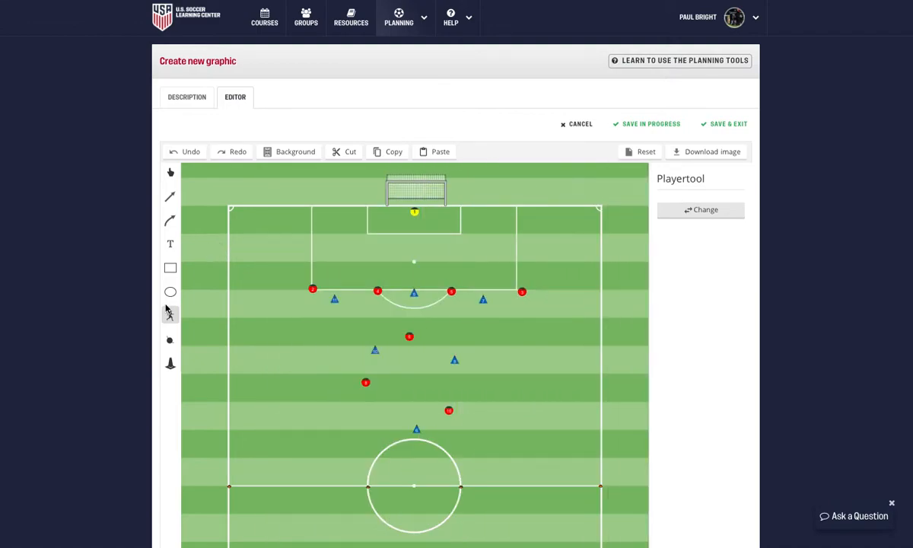
pyautogui.click(172, 268)
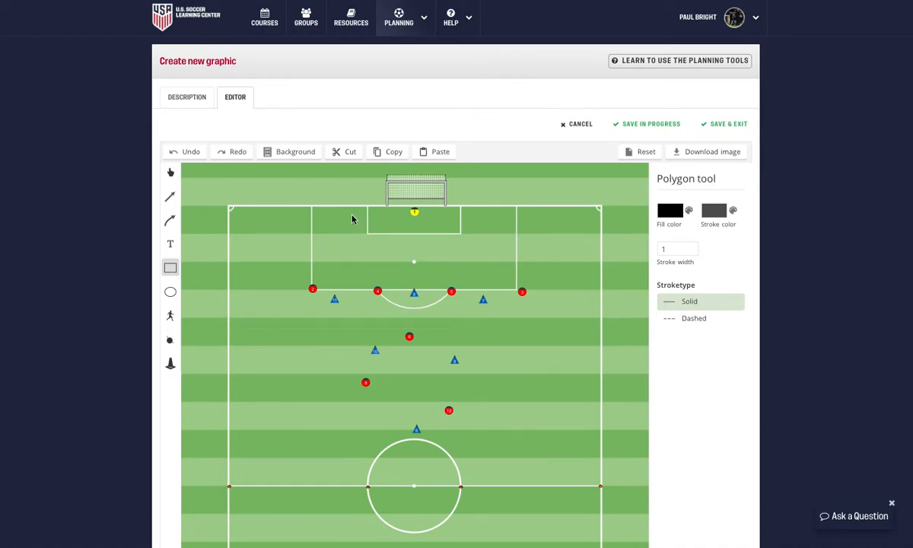
pyautogui.moveTo(329, 225); pyautogui.dragTo(512, 280)
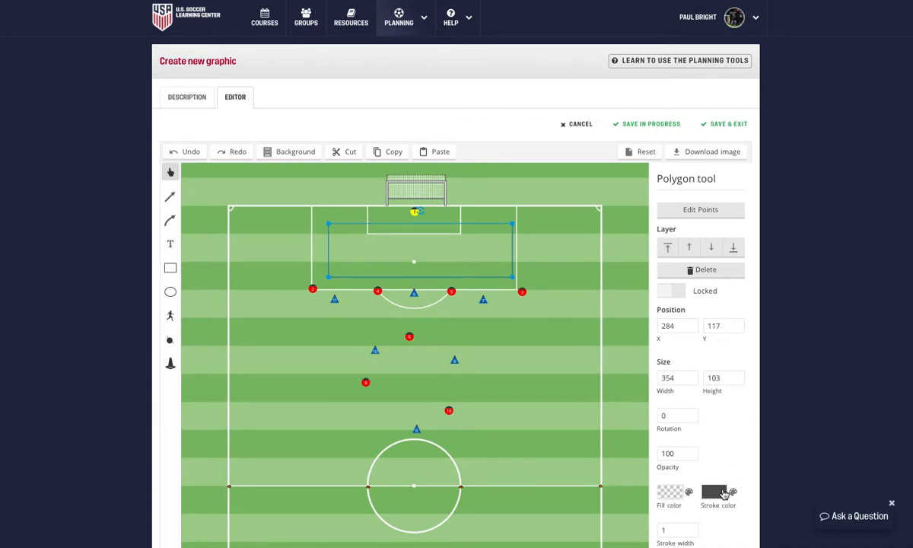
pyautogui.click(725, 272)
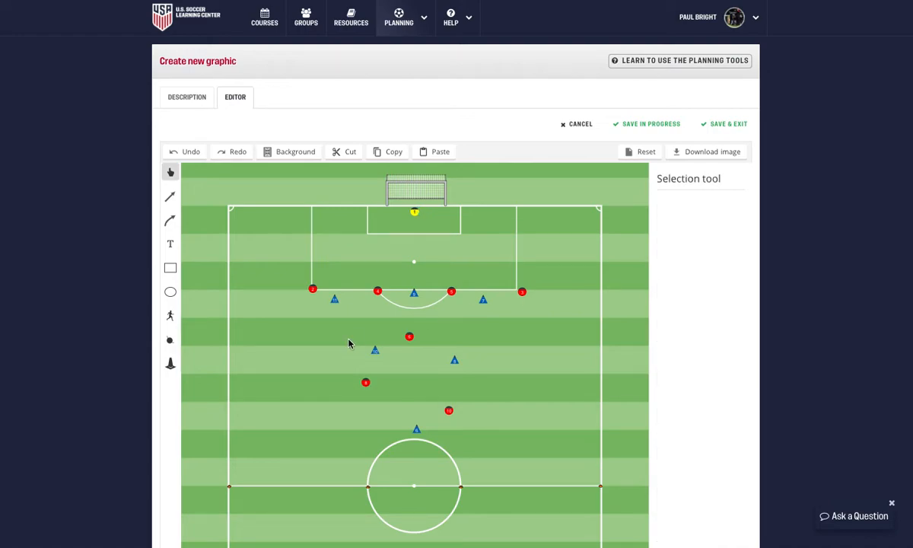
# - Add the text "USSF Test" above the field's upper-left corner, at about X 131, Y 48
pyautogui.click(171, 245)
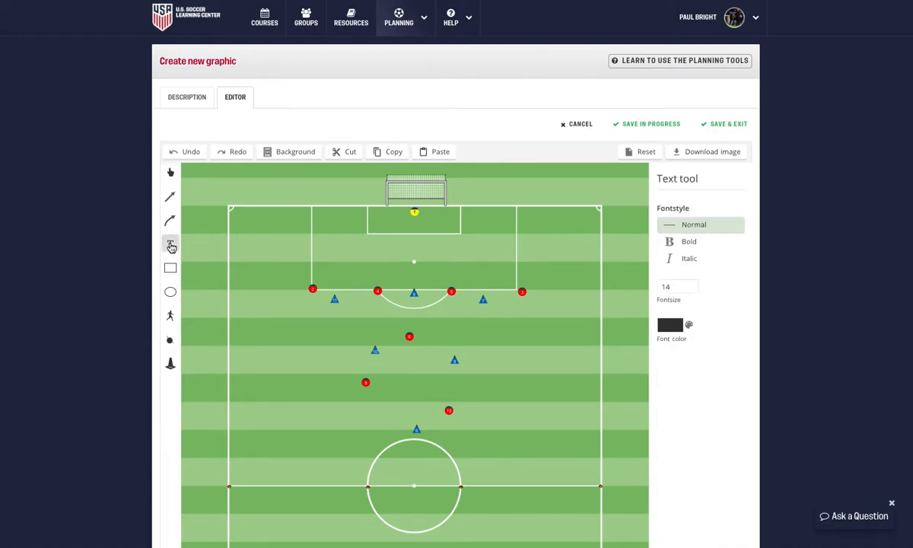
pyautogui.click(250, 191)
pyautogui.click(272, 193)
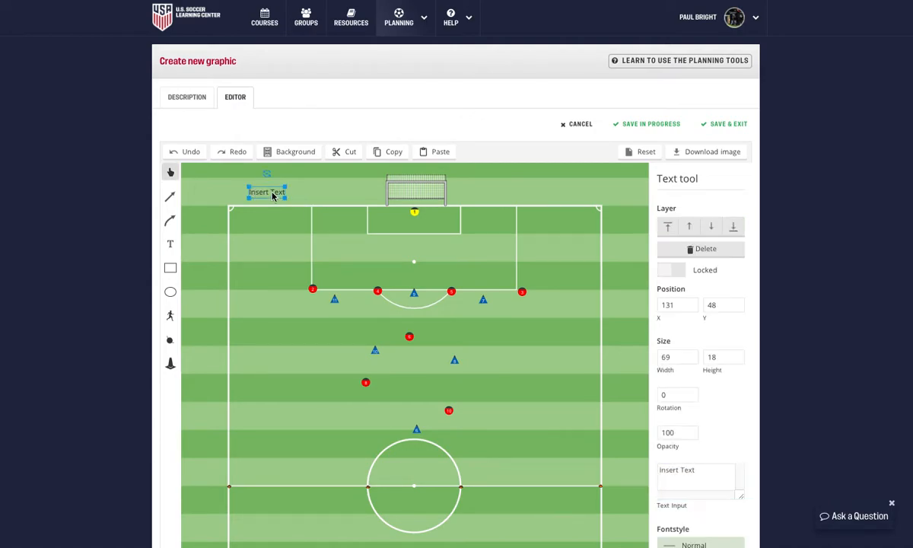
pyautogui.tripleClick(698, 470)
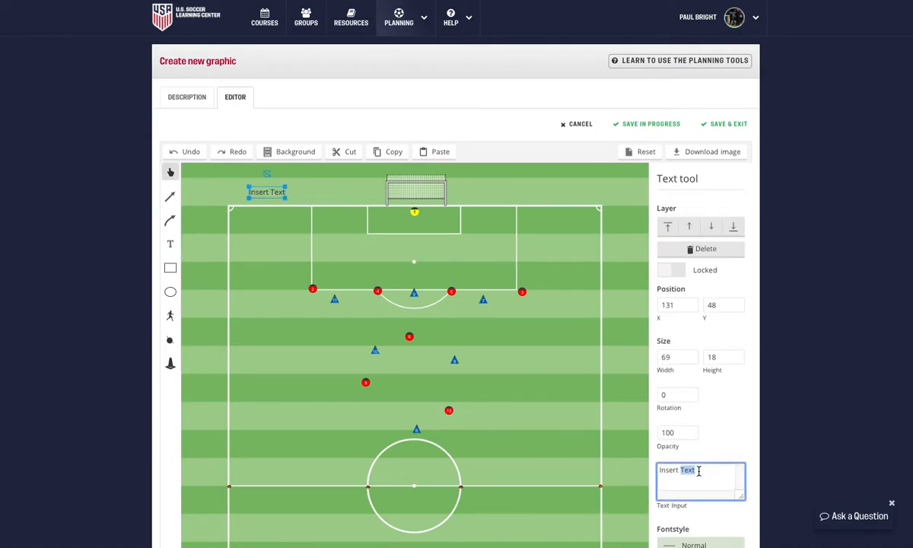
pyautogui.write('USSF Test')
pyautogui.click(735, 426)
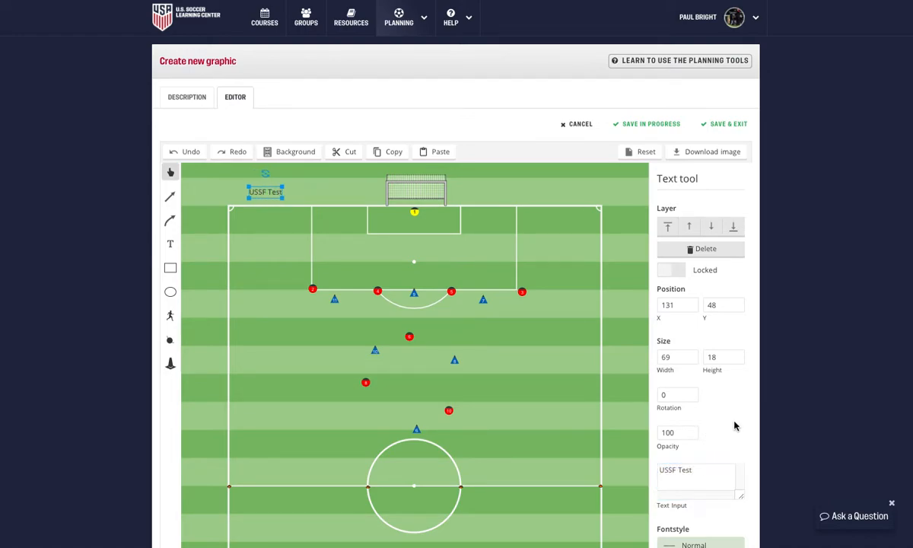
pyautogui.scroll(-1, 735, 426)
pyautogui.scroll(1, 735, 424)
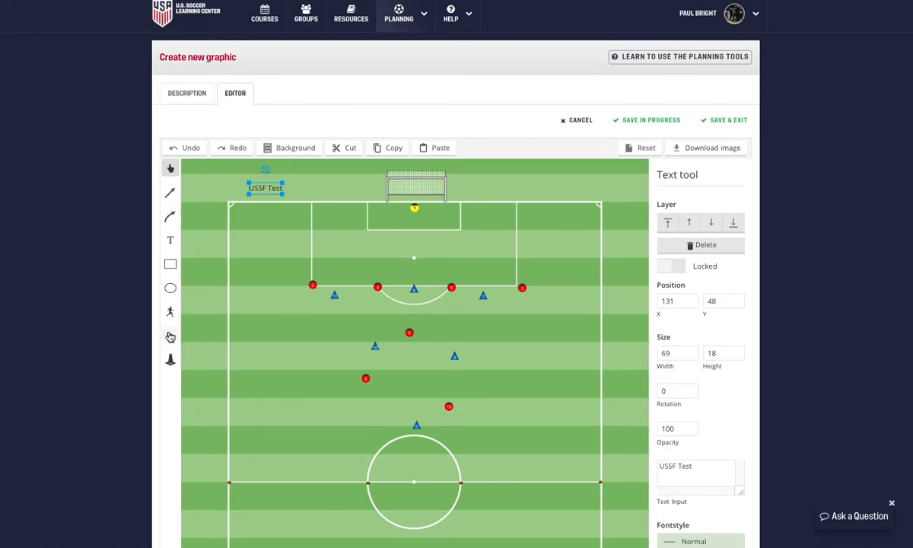
# - Place a ball just above the blue triangle left of red 6, at about X 368, Y 341, and set its brand to Neutral
pyautogui.click(170, 358)
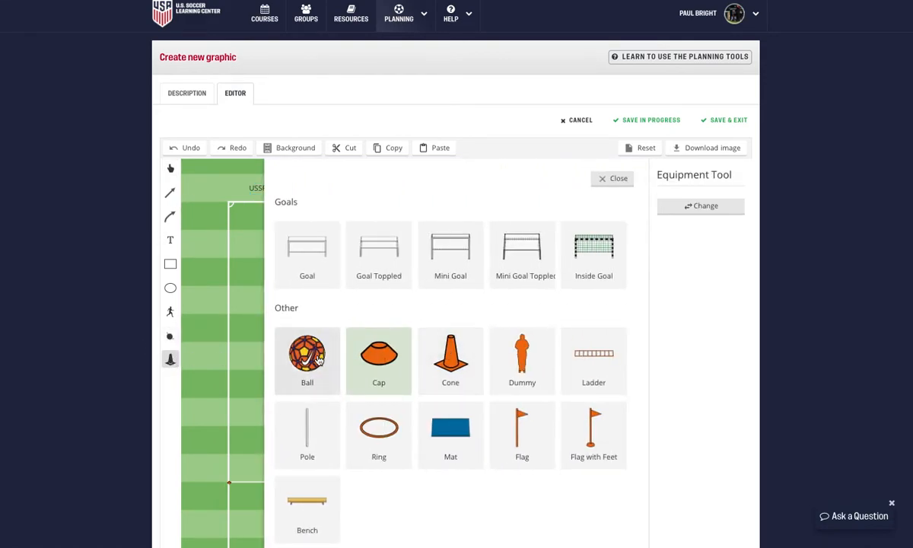
pyautogui.click(302, 344)
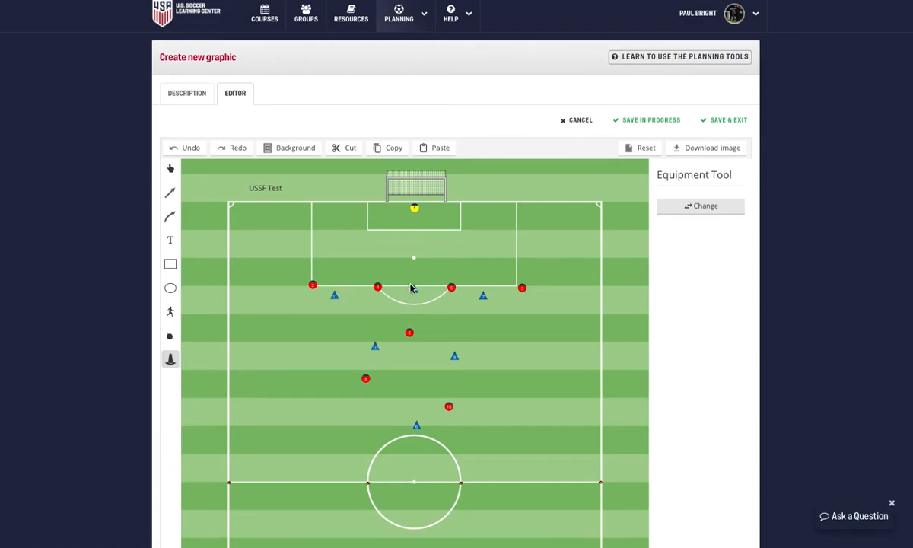
pyautogui.click(374, 341)
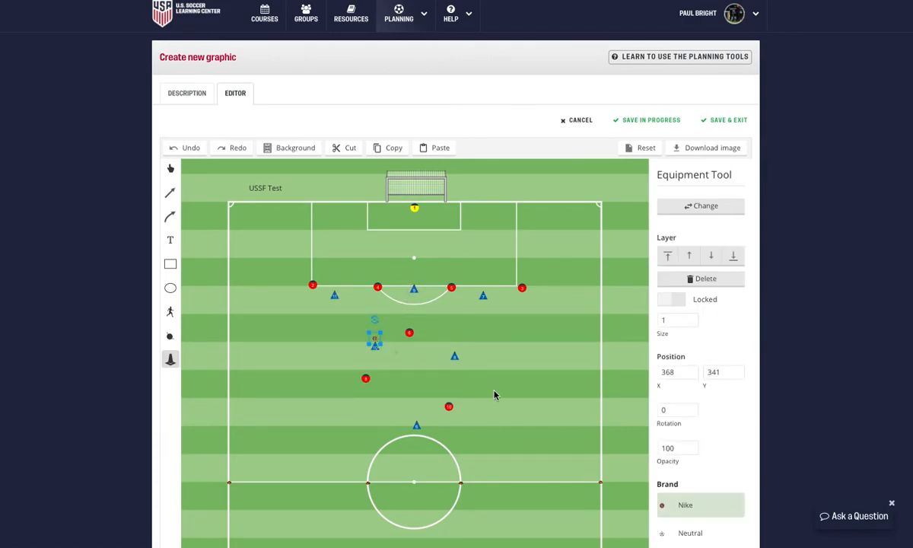
pyautogui.scroll(-2, 713, 438)
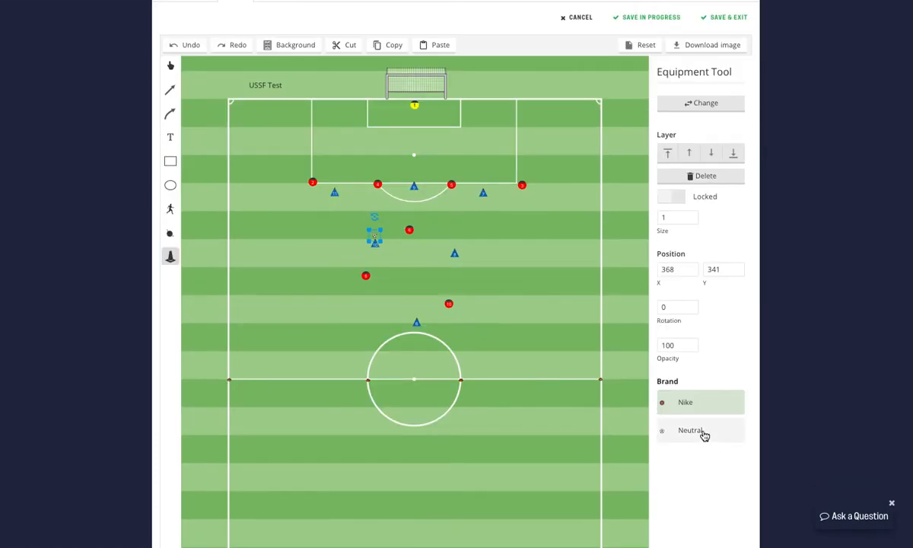
pyautogui.click(703, 432)
# - Draw a straight arrow with a normal line from the ball into the goal's right side, about 102 wide and 250 high
pyautogui.click(169, 89)
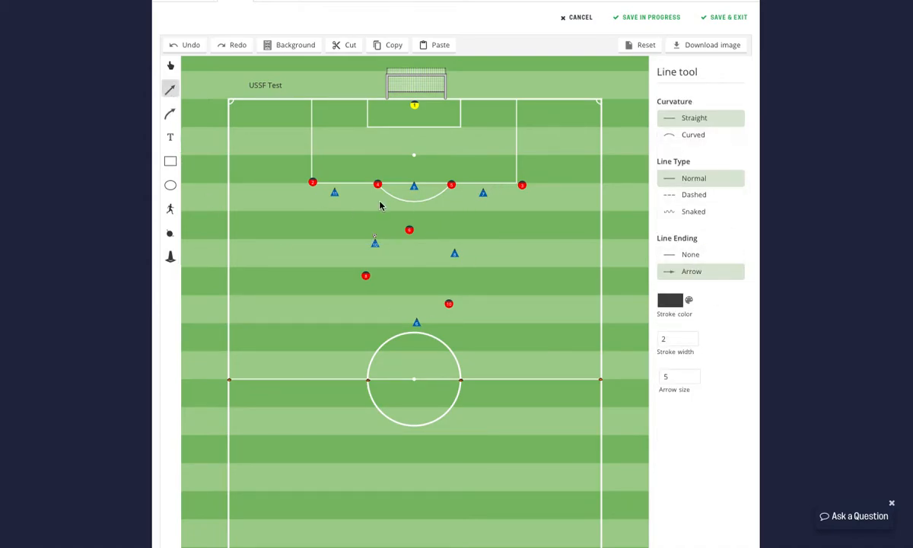
pyautogui.moveTo(376, 235); pyautogui.dragTo(433, 99)
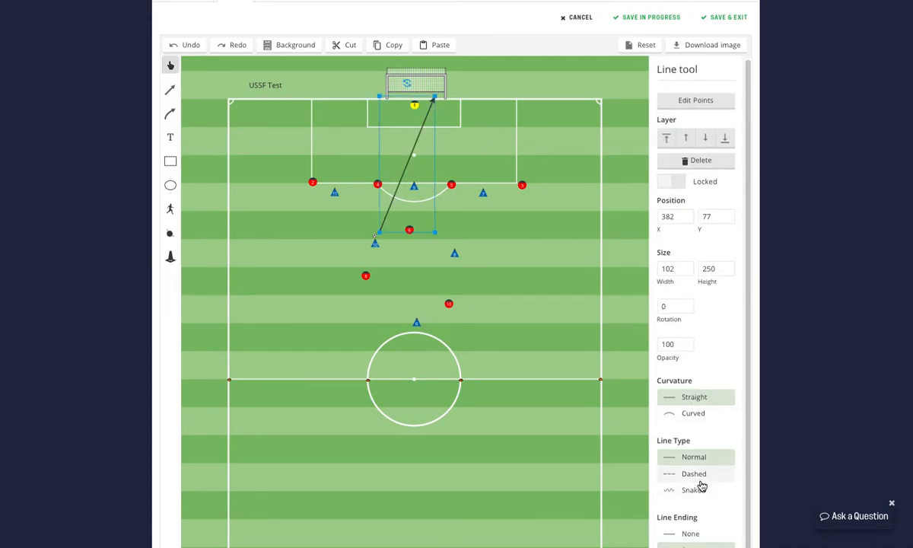
pyautogui.scroll(-1, 700, 487)
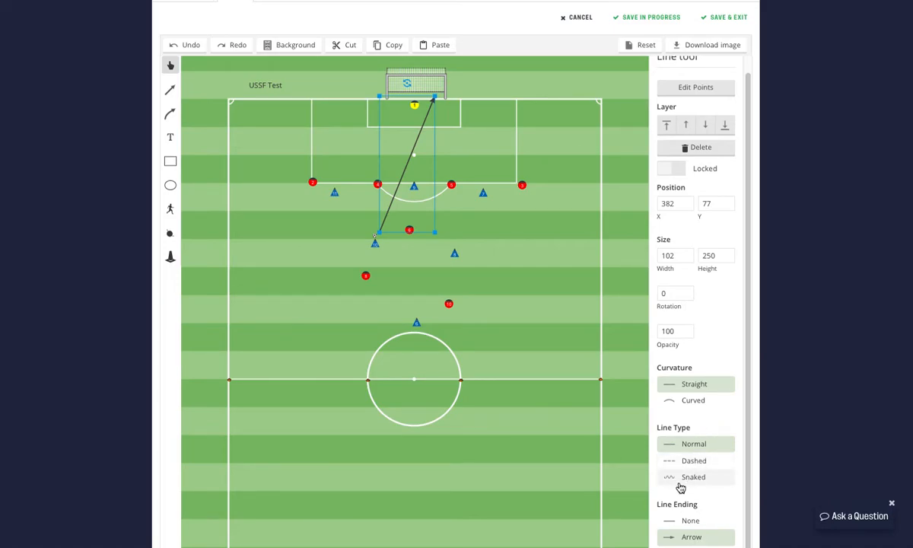
pyautogui.scroll(1, 706, 403)
pyautogui.scroll(-1, 707, 386)
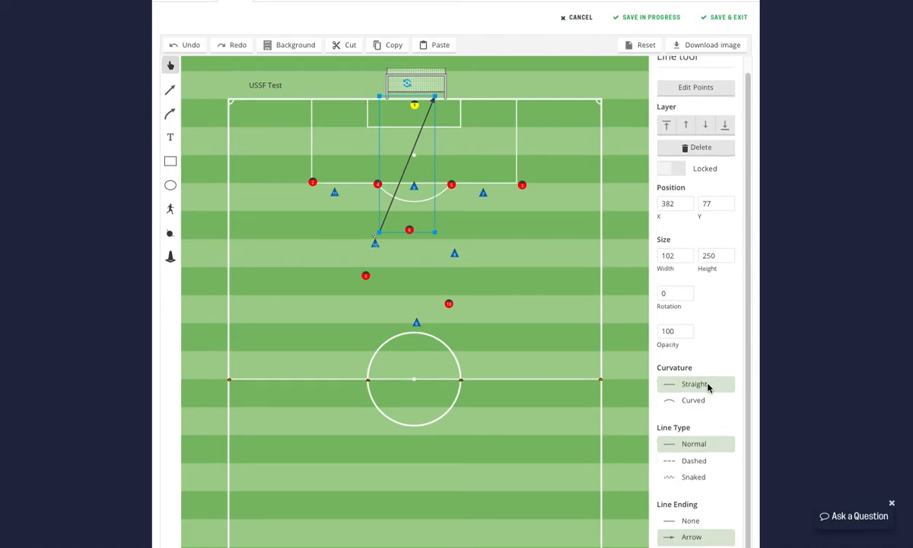
pyautogui.scroll(1, 707, 387)
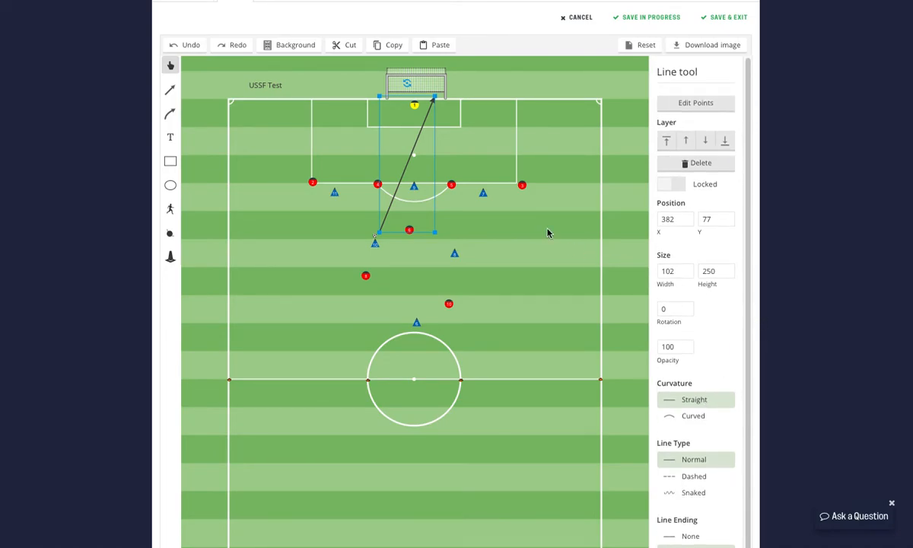
pyautogui.click(636, 100)
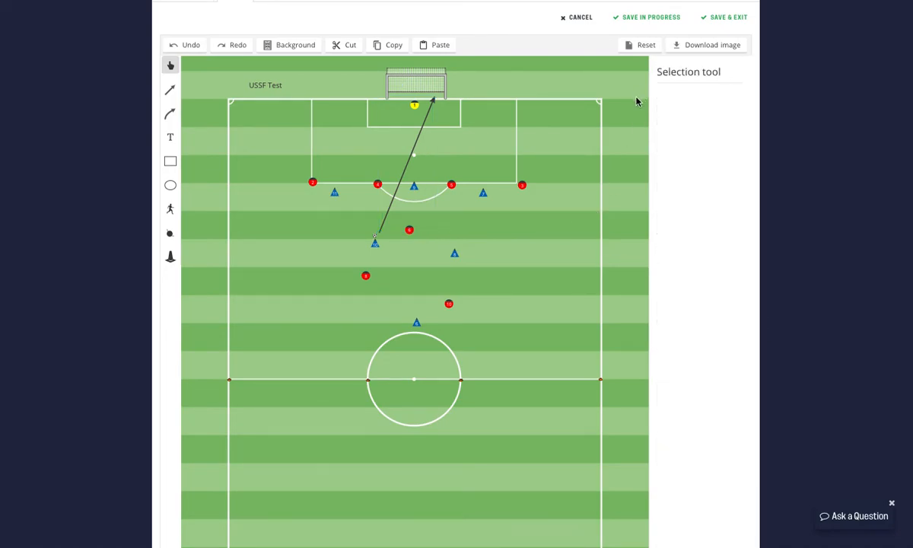
# - Examine the curvature, line type and line ending options of the arrow running from the ball to the goal
pyautogui.click(427, 124)
pyautogui.scroll(-1, 693, 340)
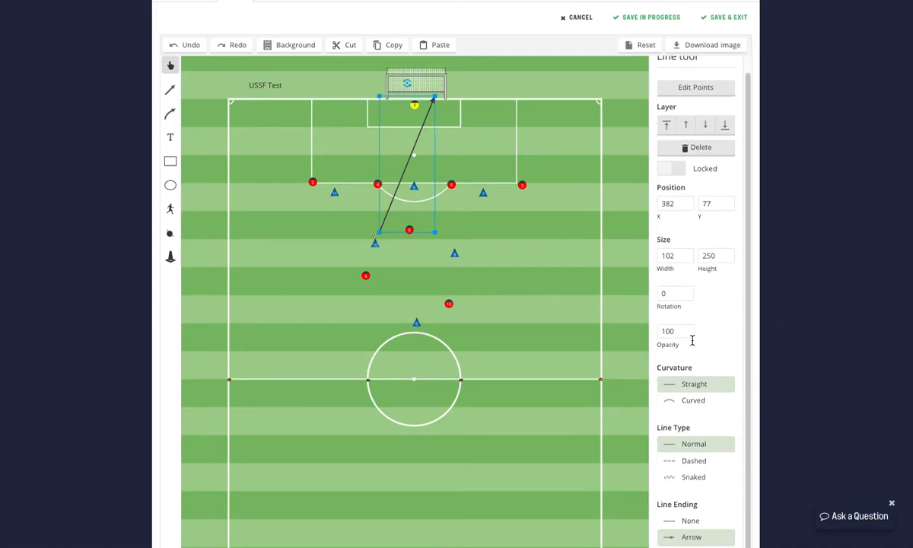
pyautogui.scroll(1, 709, 352)
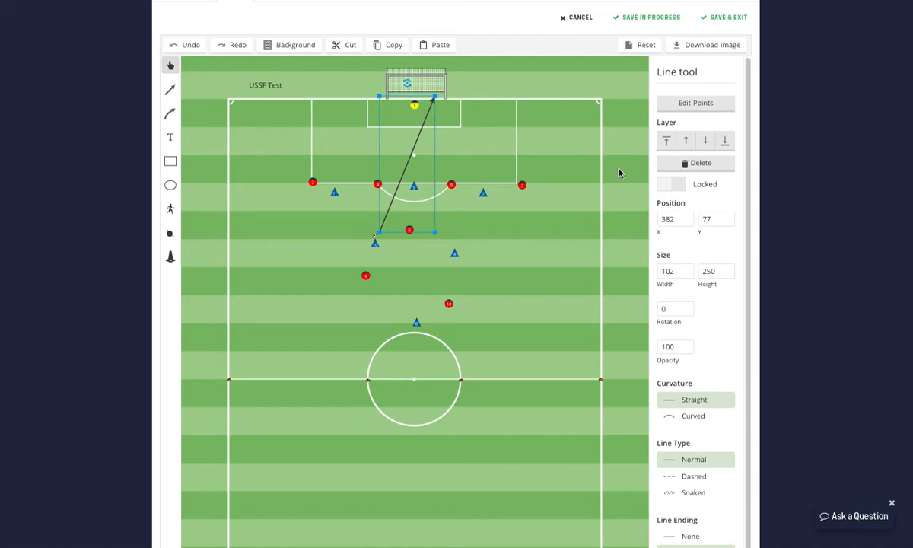
pyautogui.scroll(-1, 736, 346)
pyautogui.scroll(1, 736, 346)
pyautogui.click(615, 252)
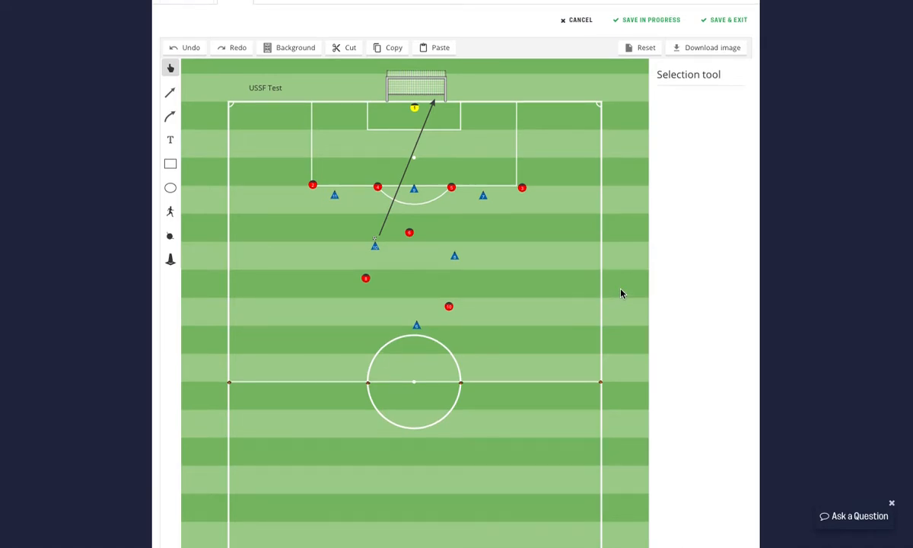
# - Move blue triangle 11 slightly right and up to about X 300, Y 249, and save and exit the graphic
pyautogui.scroll(1, 620, 293)
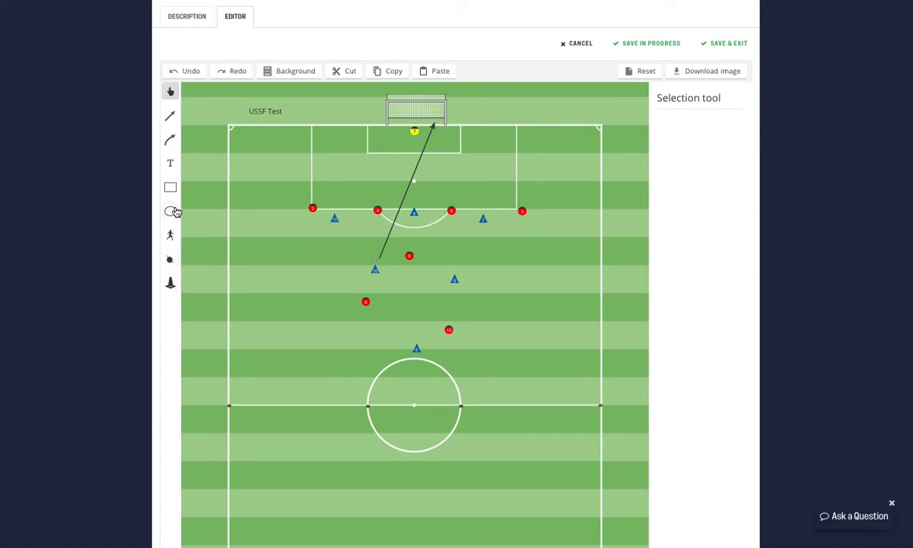
pyautogui.click(170, 95)
pyautogui.moveTo(334, 223)
pyautogui.mouseDown()
pyautogui.moveTo(353, 233)
pyautogui.moveTo(342, 222)
pyautogui.mouseUp()
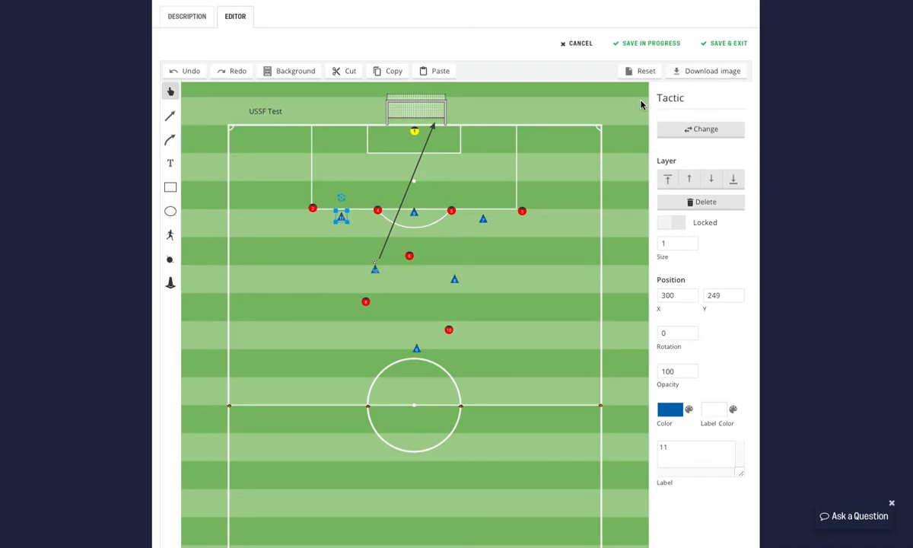
pyautogui.click(641, 105)
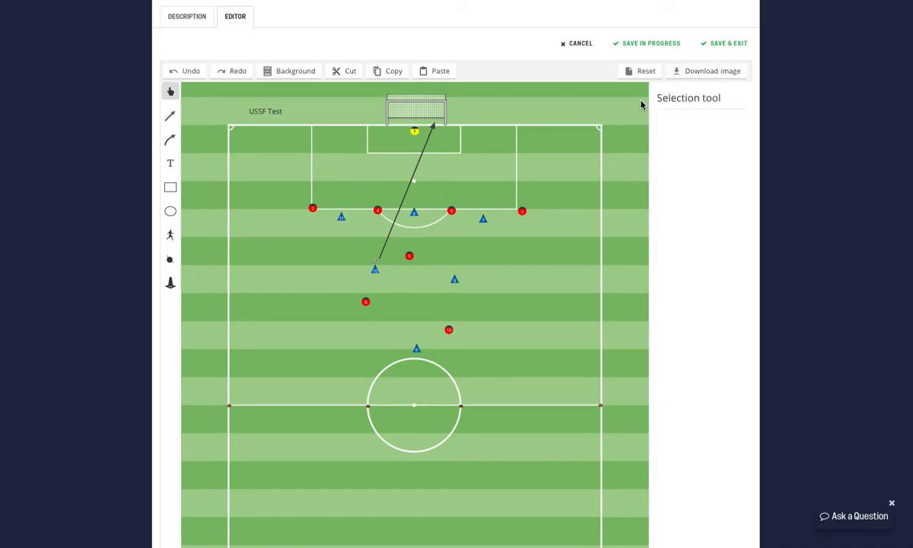
pyautogui.click(735, 44)
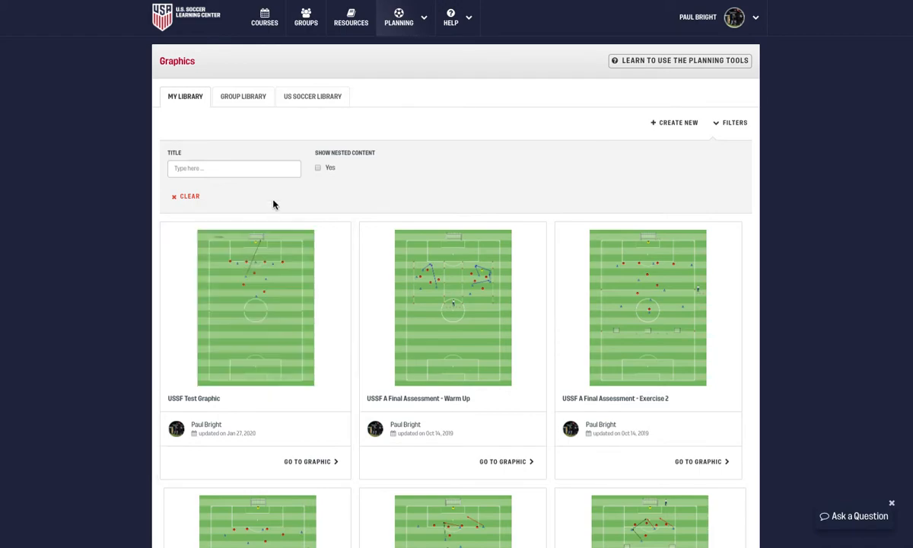
# - Open the personal Training Exercises library and switch the exercise type between Grassroots and Standard, finishing on Standard
pyautogui.click(396, 21)
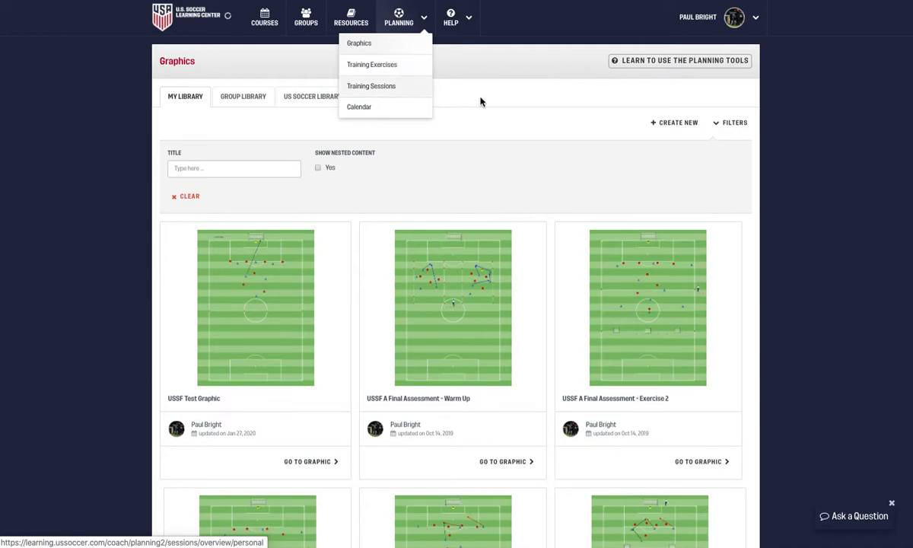
pyautogui.click(372, 65)
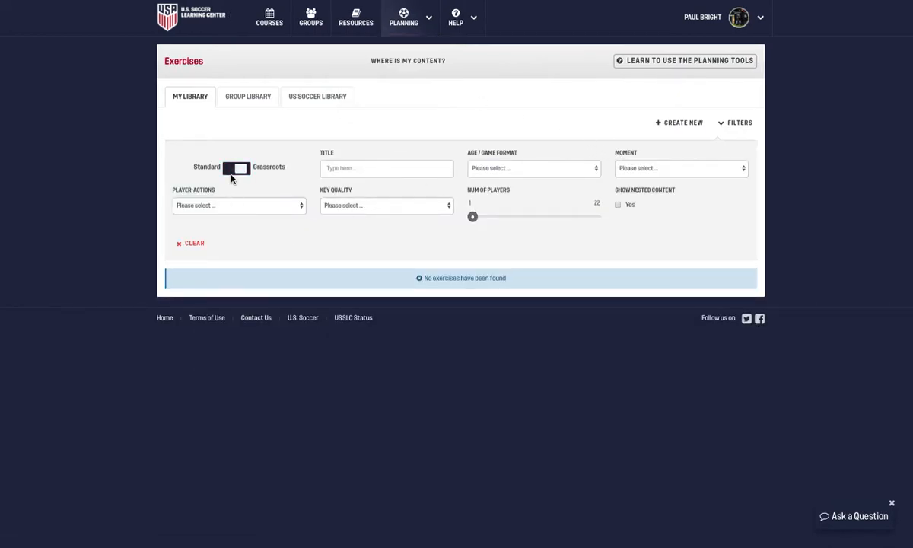
pyautogui.click(228, 172)
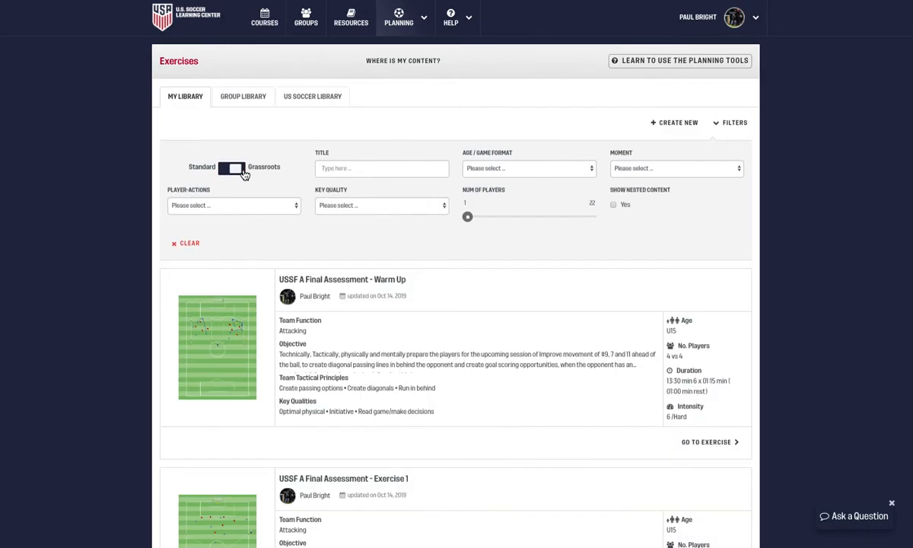
pyautogui.click(243, 173)
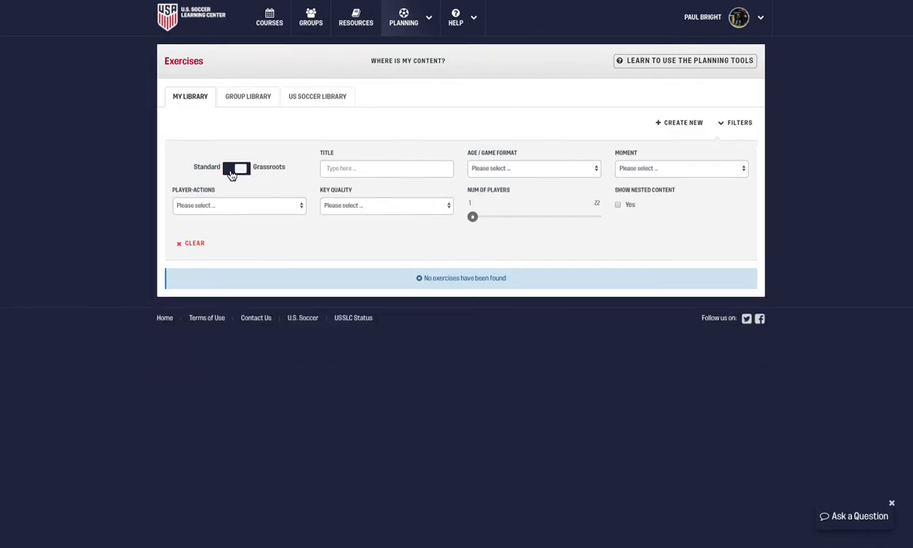
pyautogui.click(234, 170)
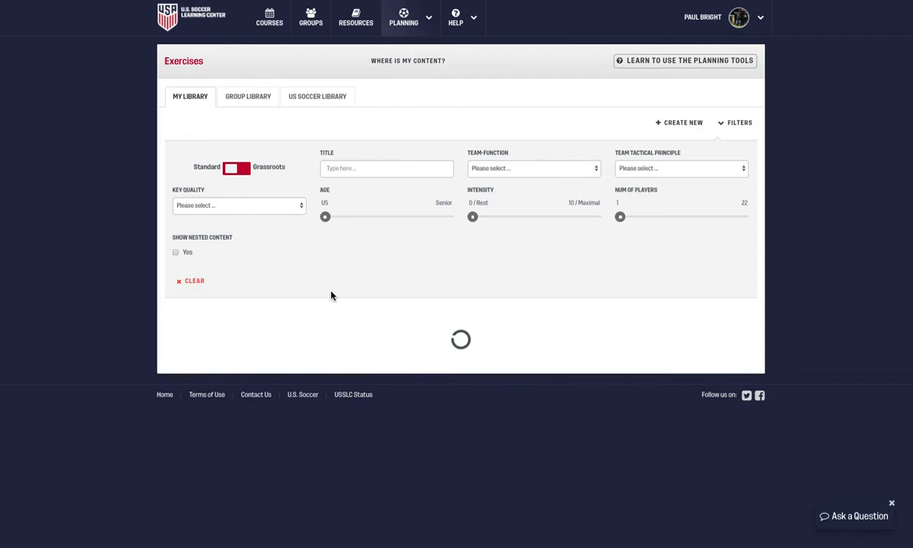
# - Look through the standard exercises and compare the Grassroots filters with the Standard ones
pyautogui.scroll(-2, 364, 292)
pyautogui.scroll(-1, 364, 292)
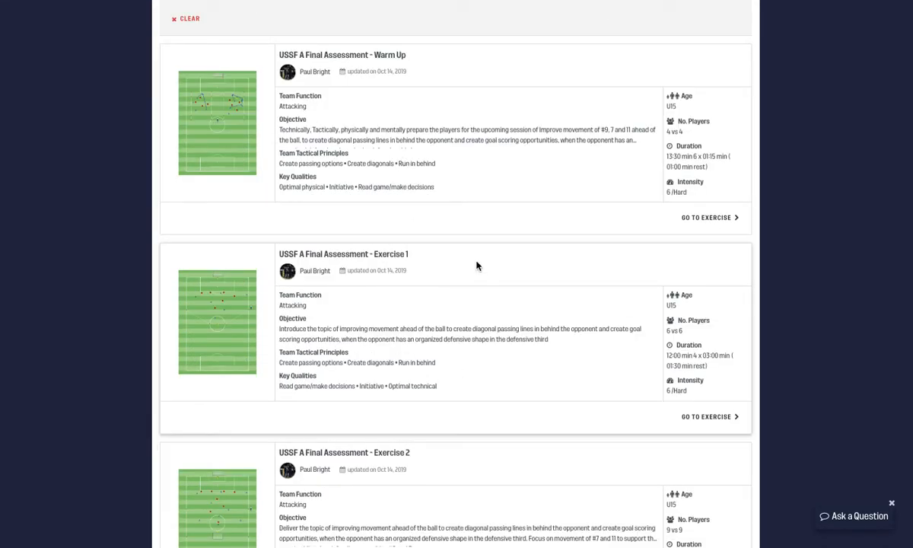
pyautogui.scroll(-1, 424, 300)
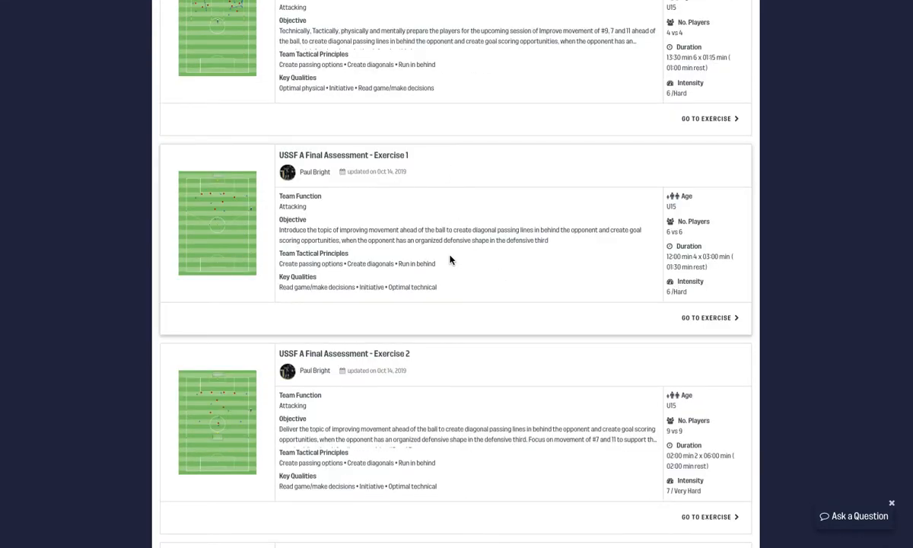
pyautogui.scroll(-5, 451, 258)
pyautogui.scroll(10, 457, 261)
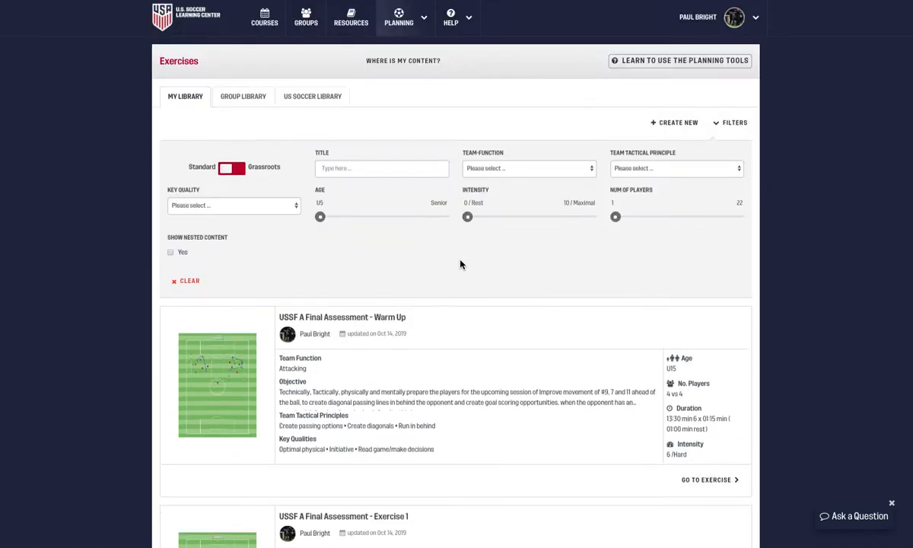
pyautogui.click(240, 170)
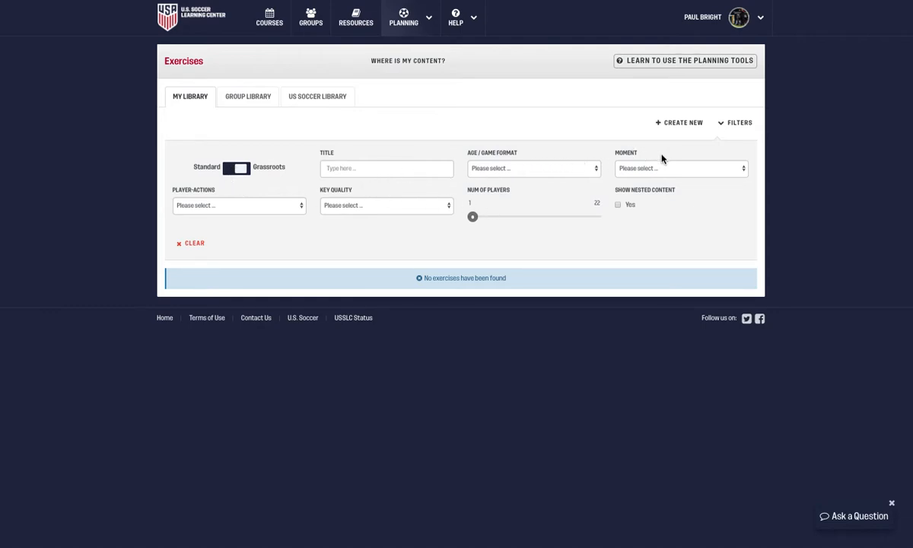
pyautogui.click(236, 168)
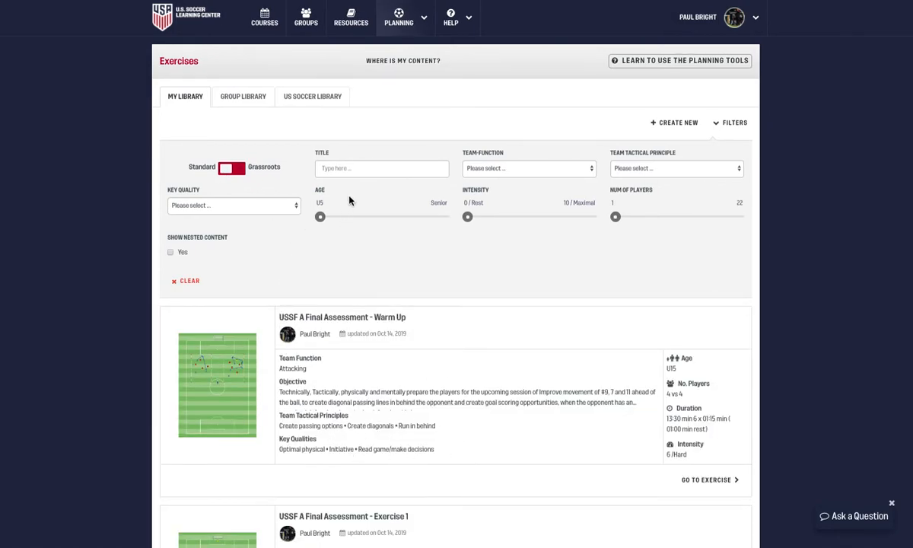
# - Filter the exercise library by the title "USSF Test" and start creating a new exercise
pyautogui.click(366, 169)
pyautogui.write('USSF Test')
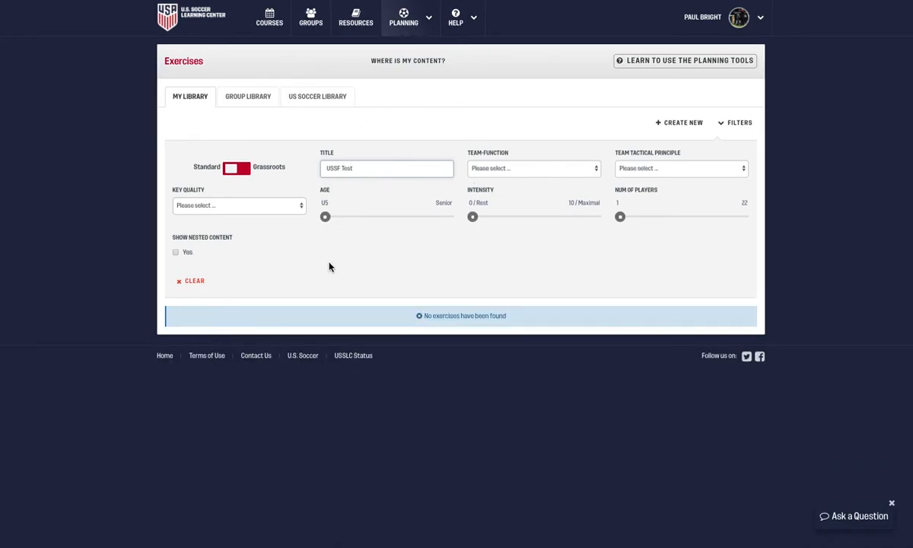
pyautogui.click(674, 124)
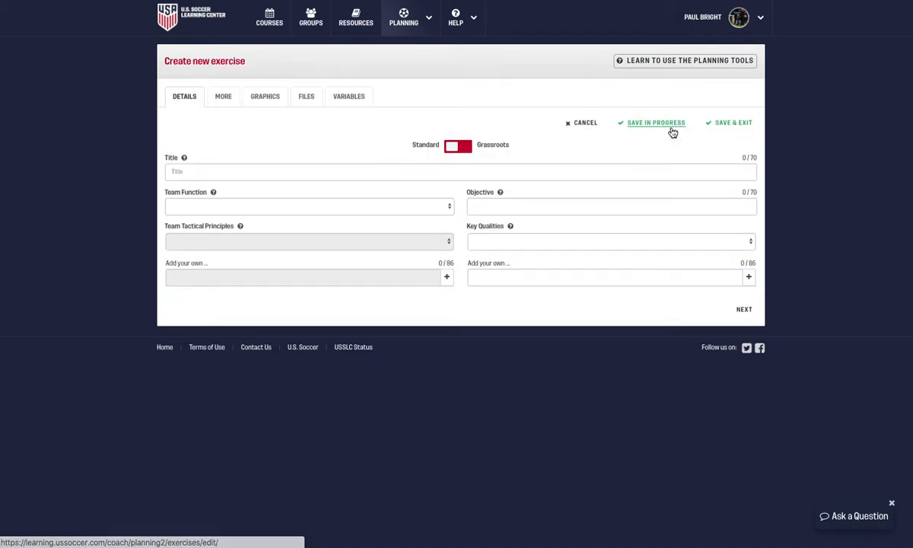
# - Title the new exercise "USSF Test" and set its team function to Attacking
pyautogui.click(295, 171)
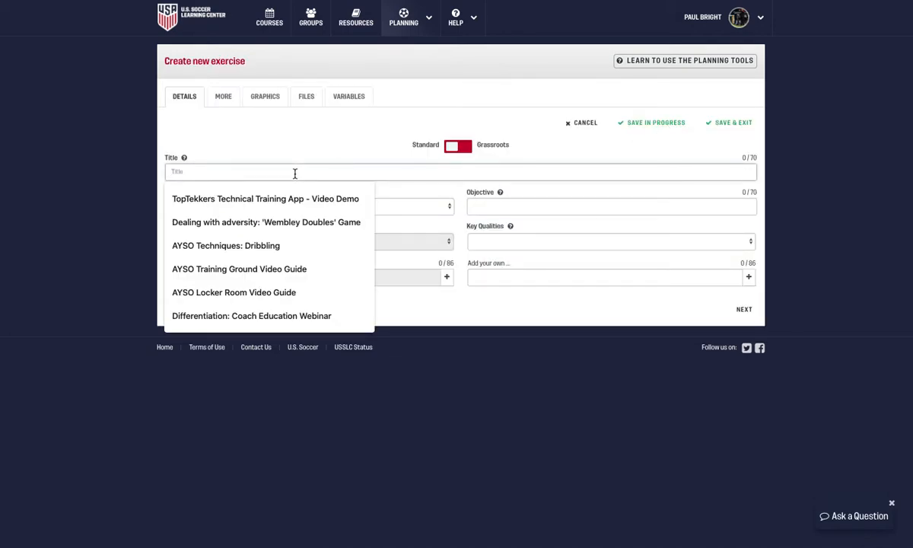
pyautogui.write('USSF Test')
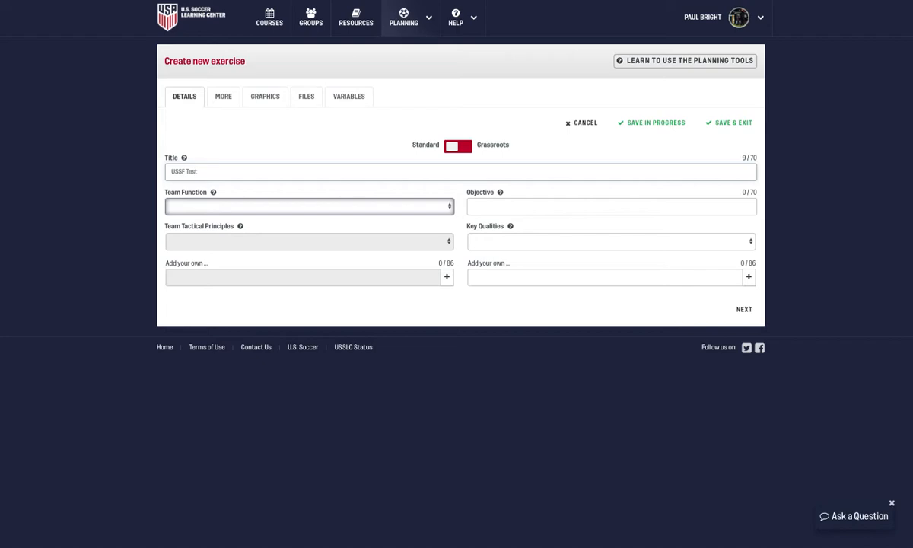
pyautogui.click(320, 206)
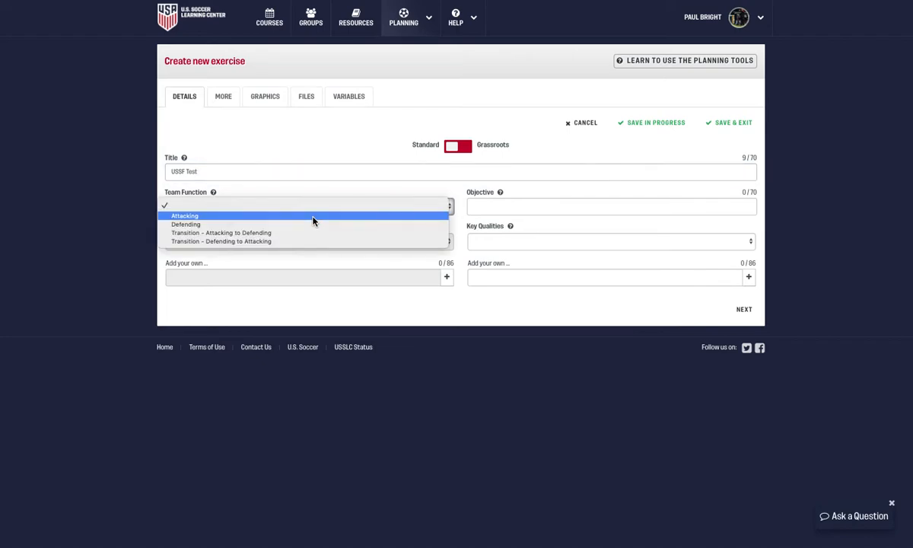
pyautogui.click(312, 217)
# - Add the team tactical principles "Create a 2v1 or 1v1", "Get numbers in the box" and varying the types of runs behind the opponent's defensive lines
pyautogui.click(320, 241)
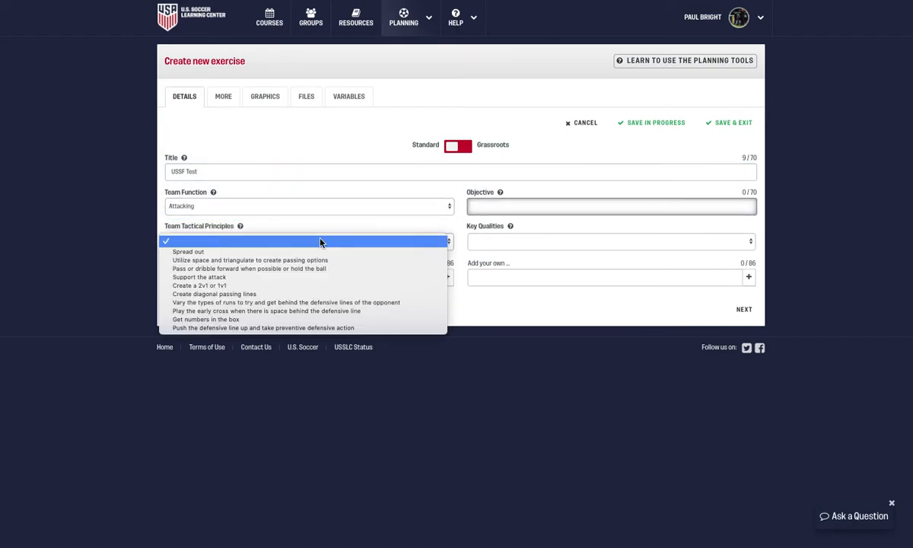
pyautogui.click(240, 286)
pyautogui.click(371, 242)
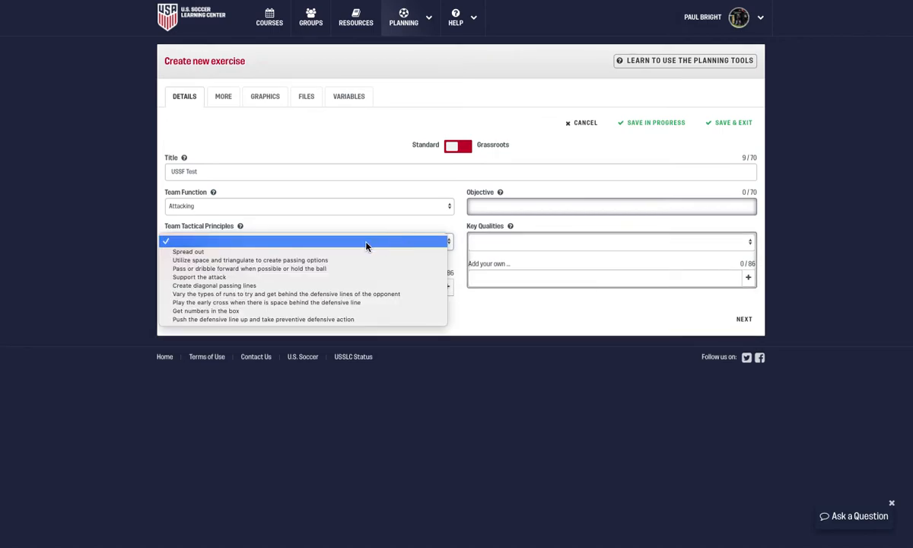
pyautogui.click(230, 311)
pyautogui.click(314, 242)
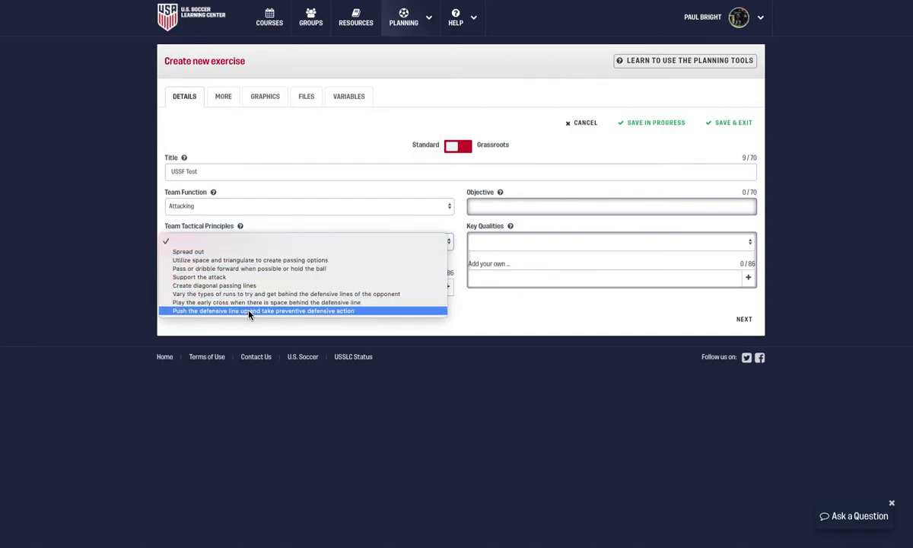
pyautogui.click(280, 295)
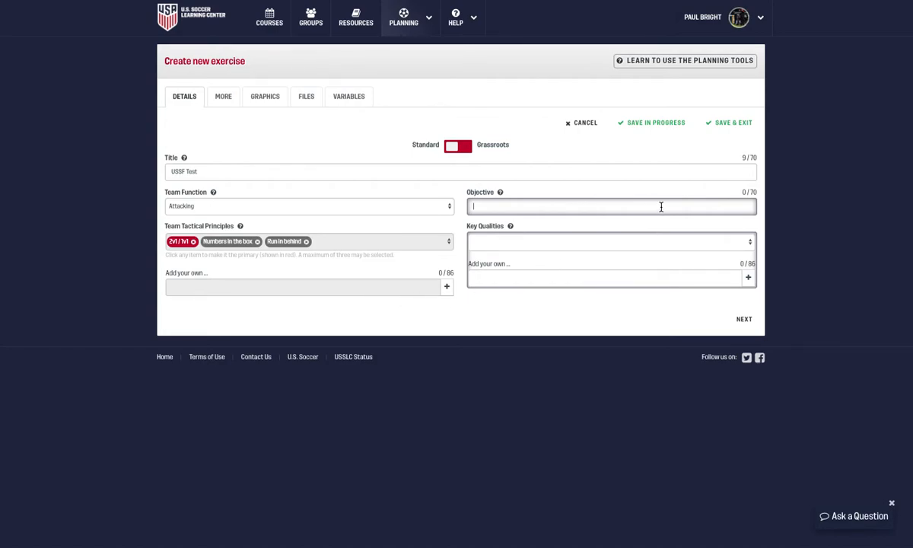
# - Enter the objective "Improve ability to create goalscoring chances in the final third"
pyautogui.write('ve')
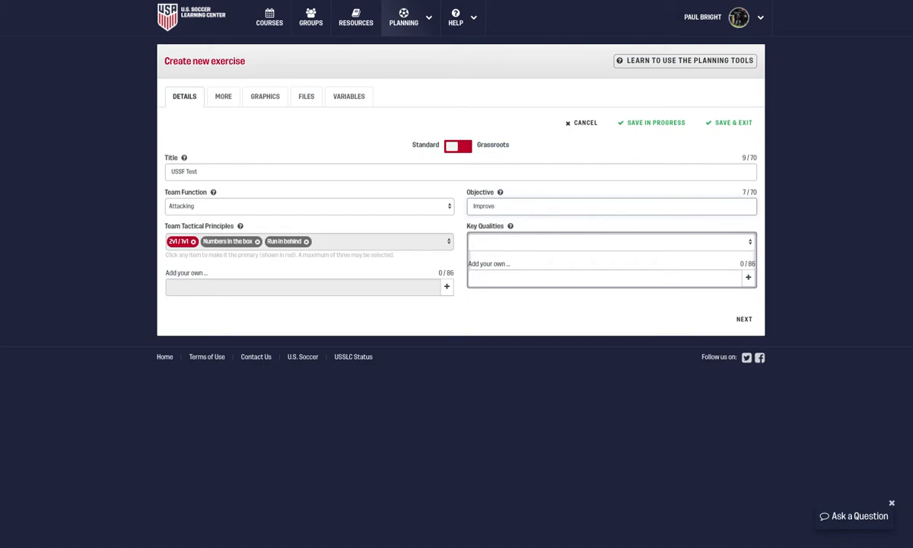
pyautogui.write(' ability to create goalscoring chances in the')
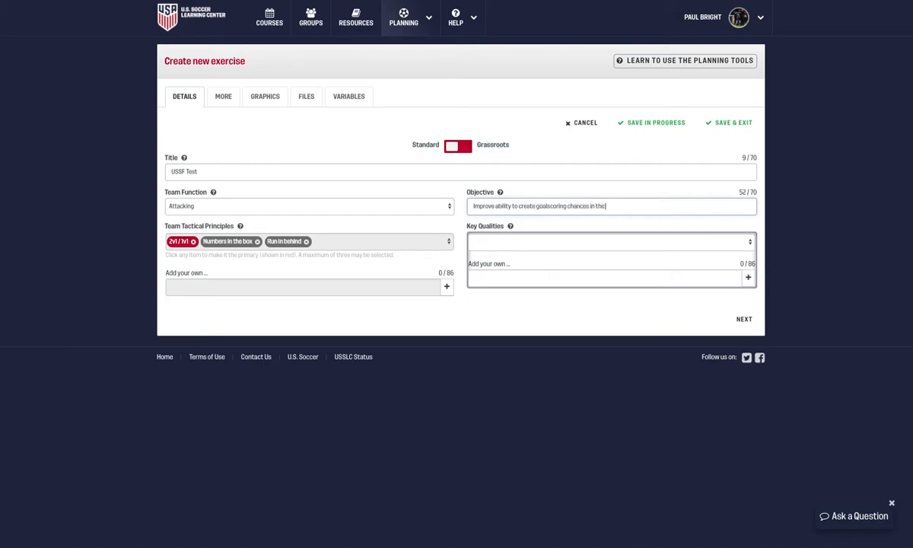
pyautogui.write(' final third')
# - Add the key qualities for reading the game and making autonomous decisions, optimal technical abilities, and taking initiative
pyautogui.click(577, 243)
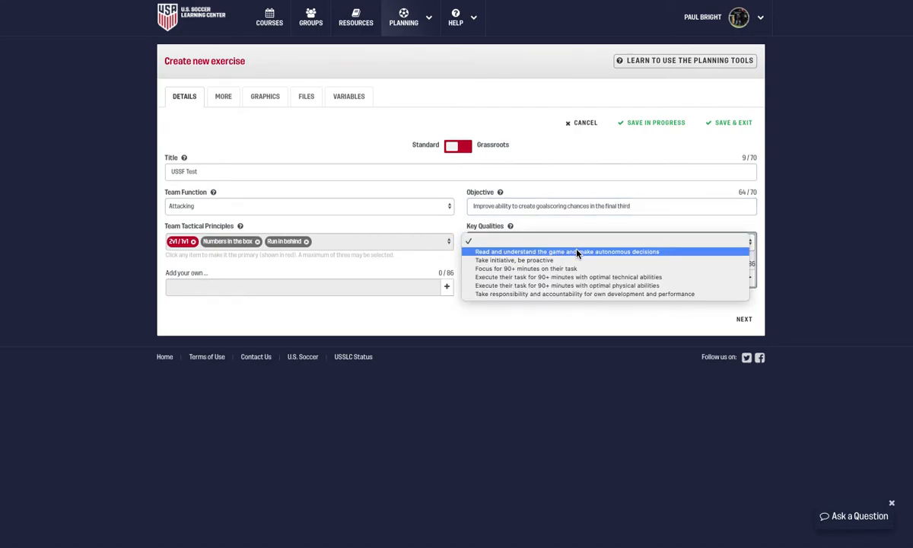
pyautogui.click(576, 252)
pyautogui.click(604, 243)
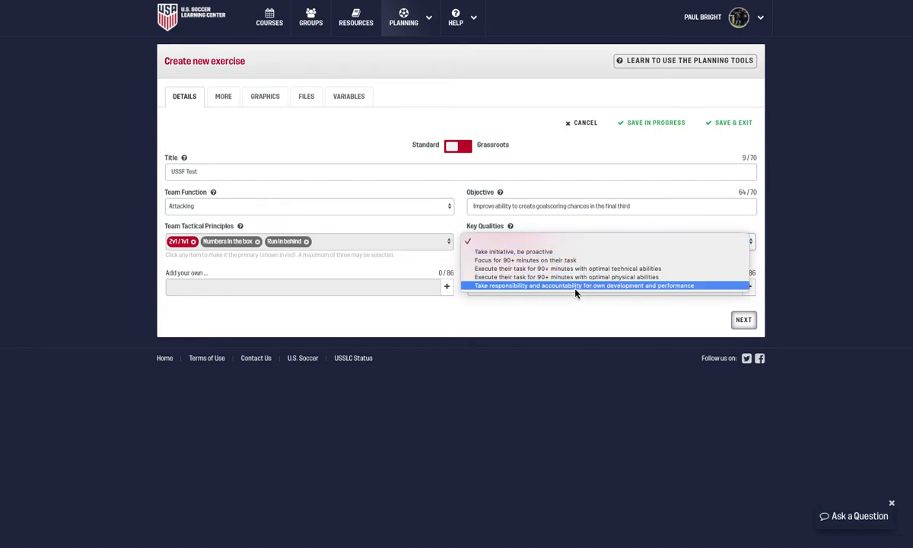
pyautogui.click(589, 268)
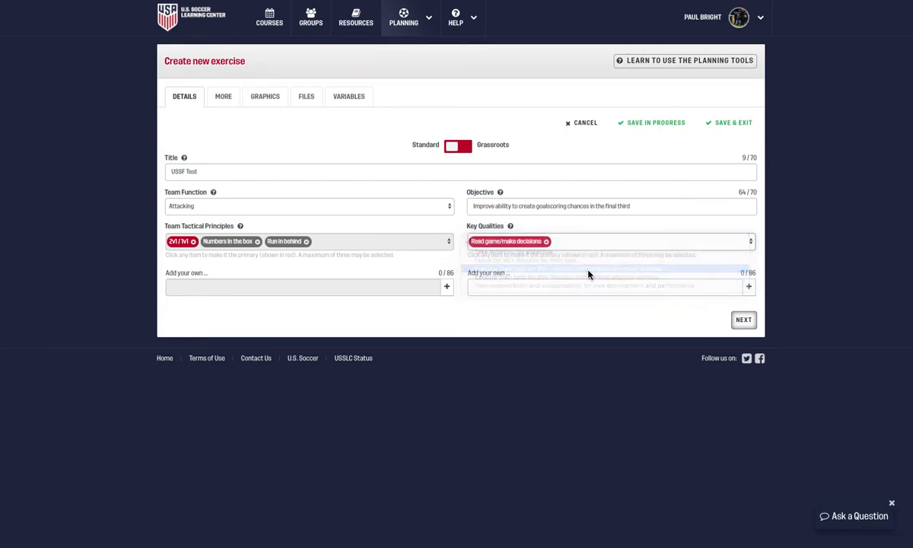
pyautogui.click(638, 243)
pyautogui.click(530, 251)
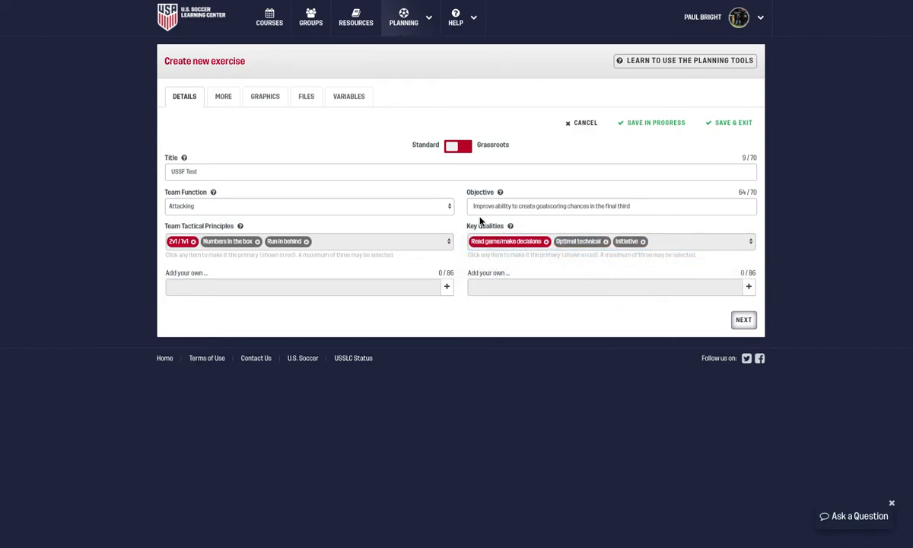
# - Enter the organization text "Set Up half field. Two x teams. Red team = 1-4-3. Blue Team = 3-3"
pyautogui.click(746, 319)
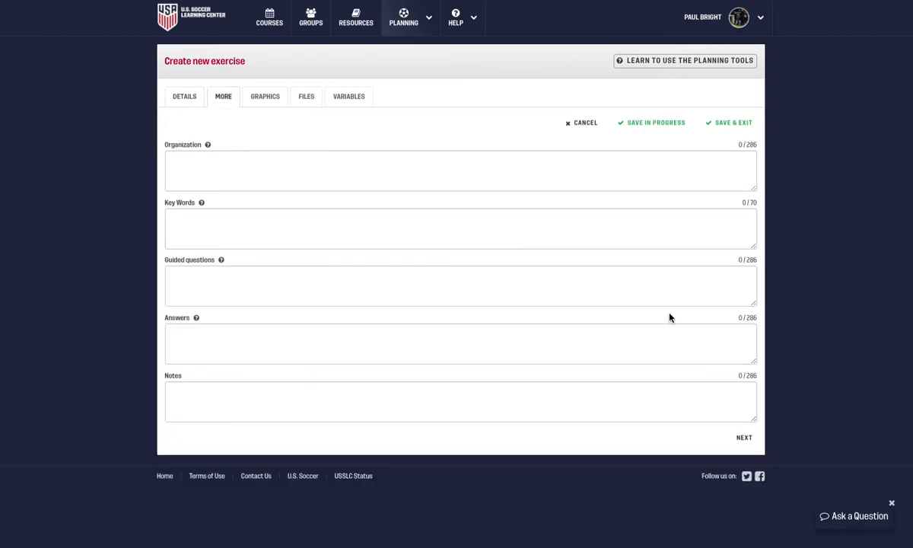
pyautogui.click(376, 165)
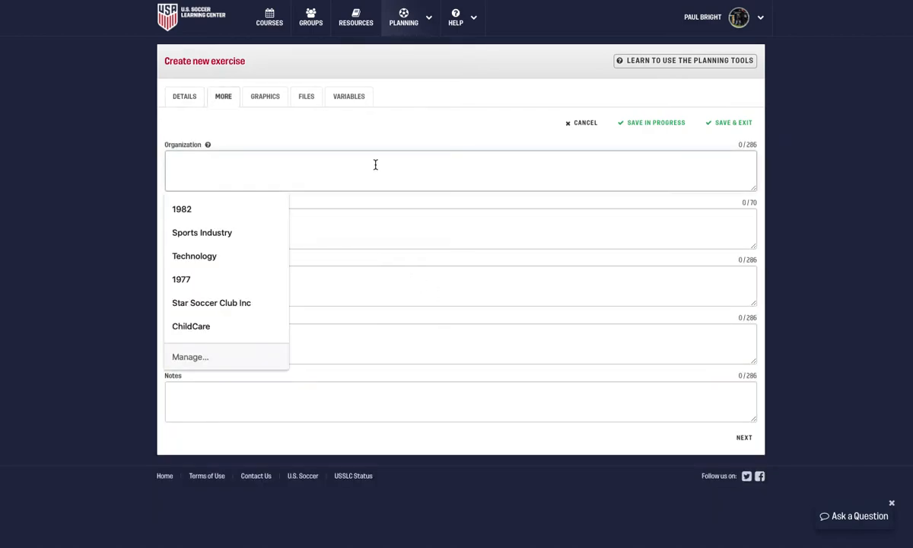
pyautogui.write('Sel')
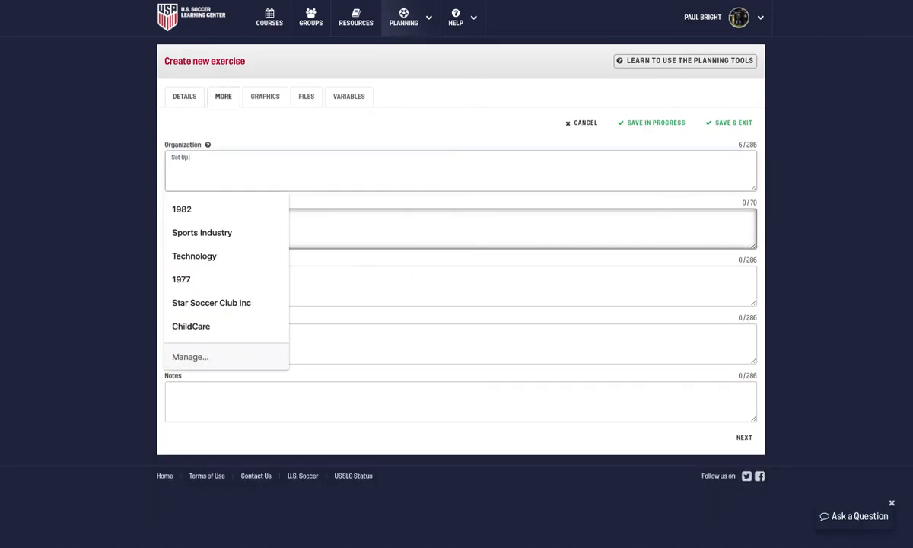
pyautogui.write(' Up half field.')
pyautogui.click(343, 165)
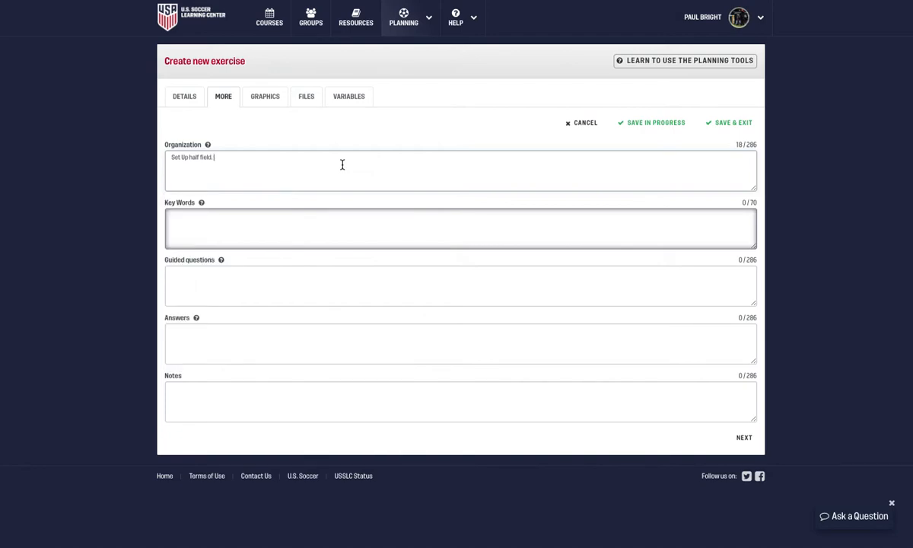
pyautogui.write('Two x teams. Red team = 1-4-3. Blue Team =')
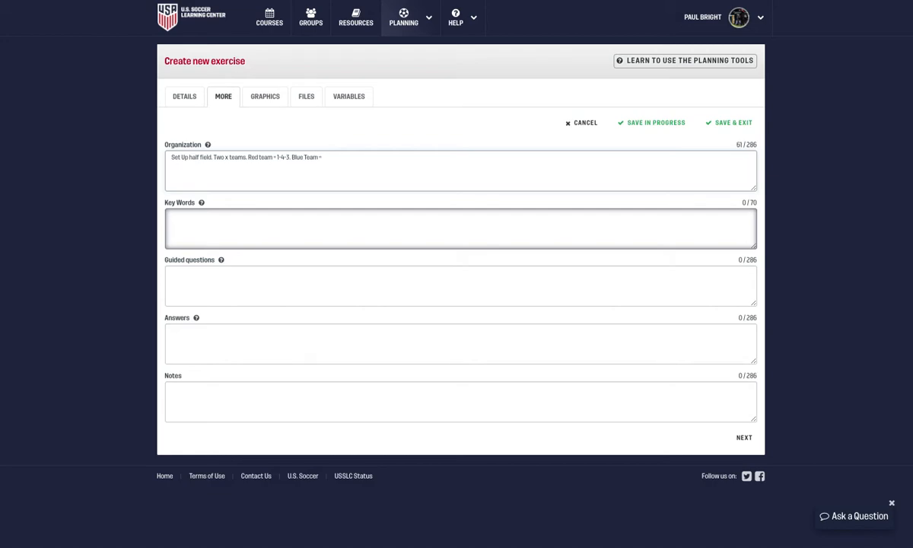
pyautogui.write(' 3-3')
# - List the key words "Play forwards", "Create 2v1 and 1v1" and "Find openings and create openings" on separate lines
pyautogui.click(329, 217)
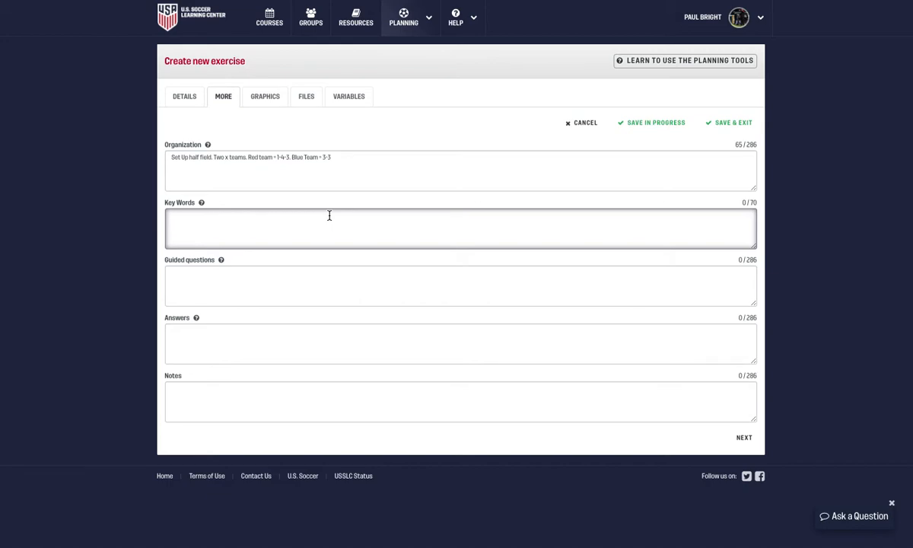
pyautogui.write('Play forwards')
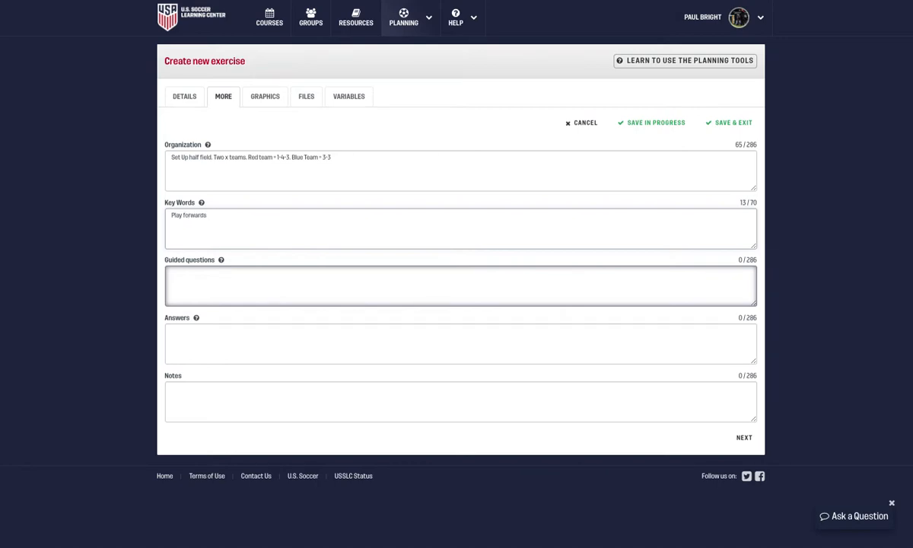
pyautogui.press('Return')
pyautogui.write('Create 2v1 ')
pyautogui.write('and 1v1 ')
pyautogui.write('Find openings')
pyautogui.write(' and cre')
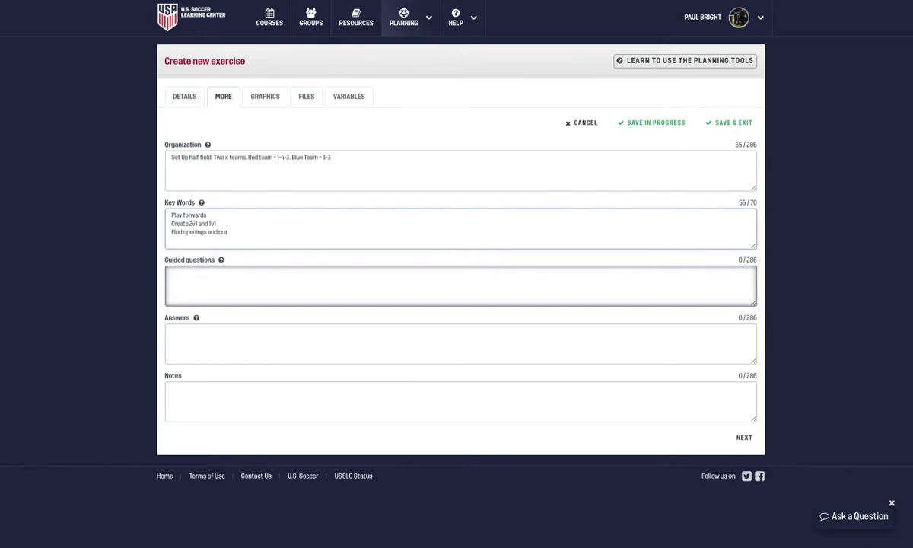
pyautogui.write('ate openings')
# - Add the guided question "1. How can we penetrate behind the opposition defensive line?" with the spelling of "opposition" corrected
pyautogui.click(234, 275)
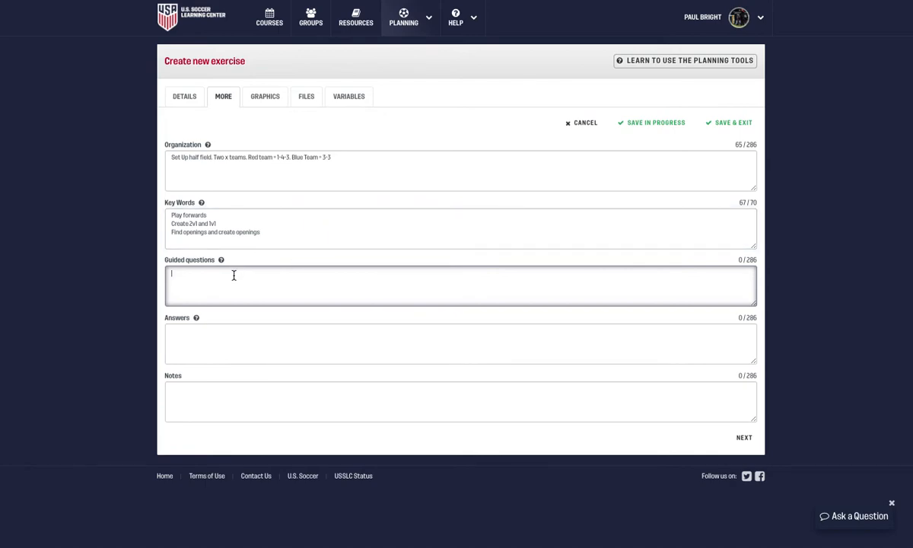
pyautogui.write('1.')
pyautogui.press('Tab')
pyautogui.write('How can we')
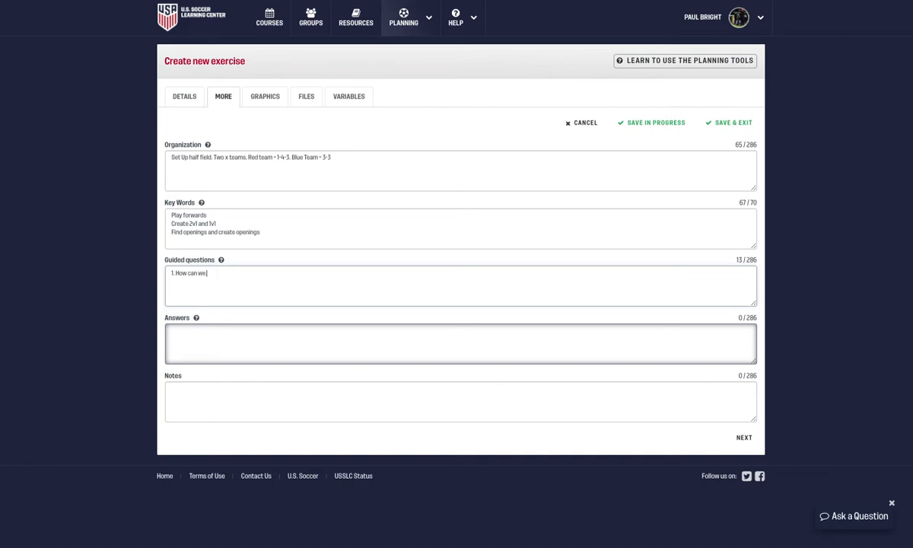
pyautogui.write(' penetrate behind the opossition defensive l')
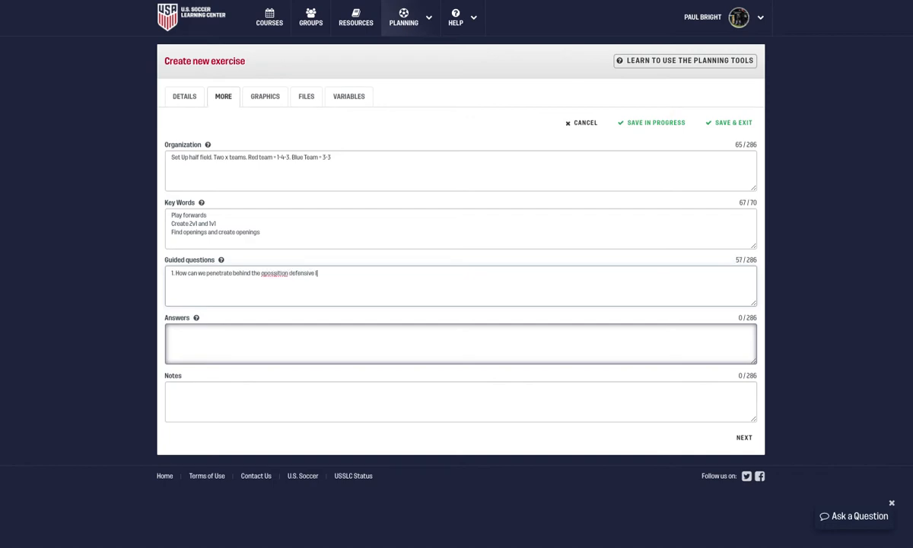
pyautogui.write('ine?')
pyautogui.rightClick(272, 273)
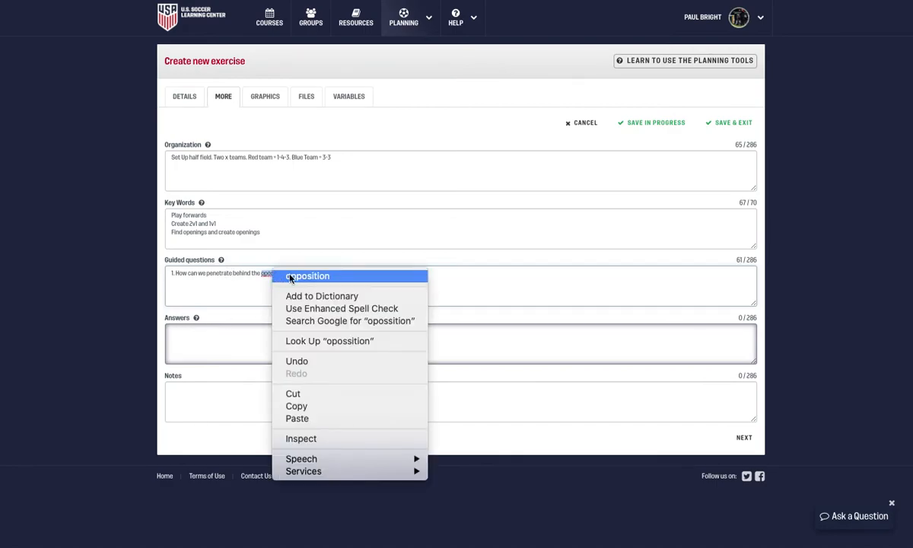
pyautogui.click(290, 276)
# - Enter the answer "1. Look to create 2v1 and 1v1 opportunities. Runs in behind the opposition defensive line." and correct its misspelled words
pyautogui.click(197, 335)
pyautogui.write('1.')
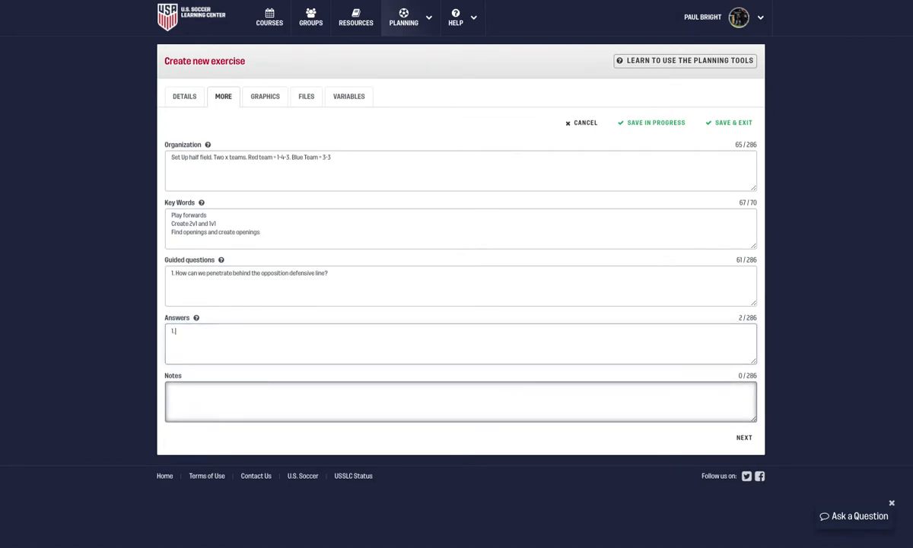
pyautogui.write(' Looki to create 2v1 and 1v1 opportunites. Runs in behind the opposition defensive line.')
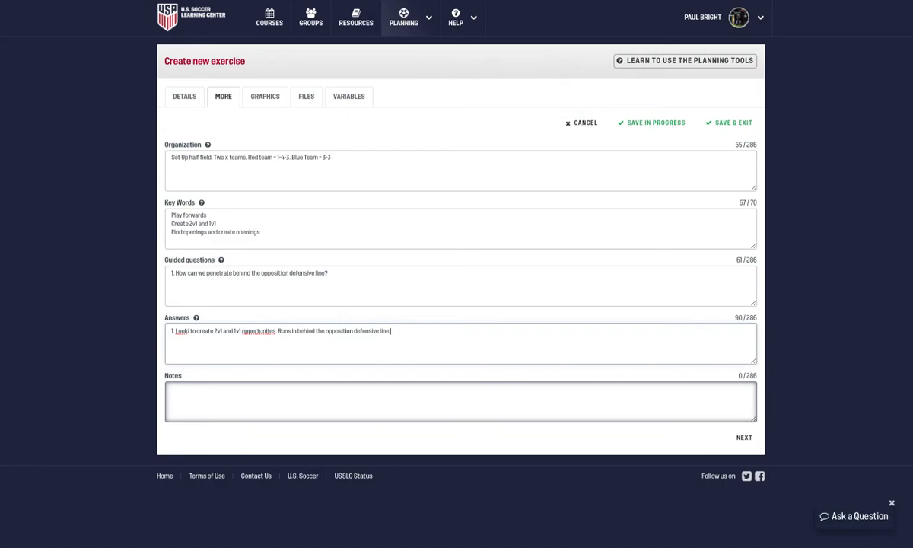
pyautogui.click(191, 331)
pyautogui.press('BackSpace')
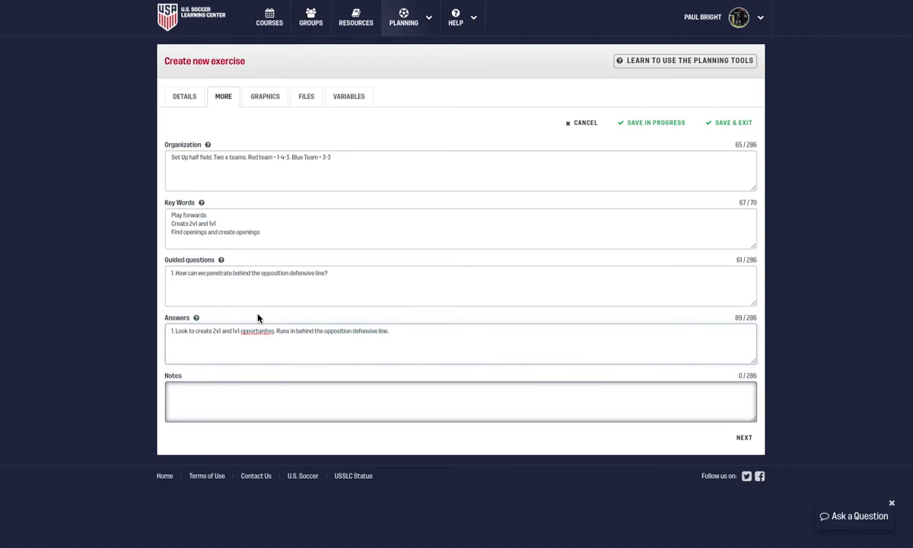
pyautogui.rightClick(266, 335)
pyautogui.click(308, 338)
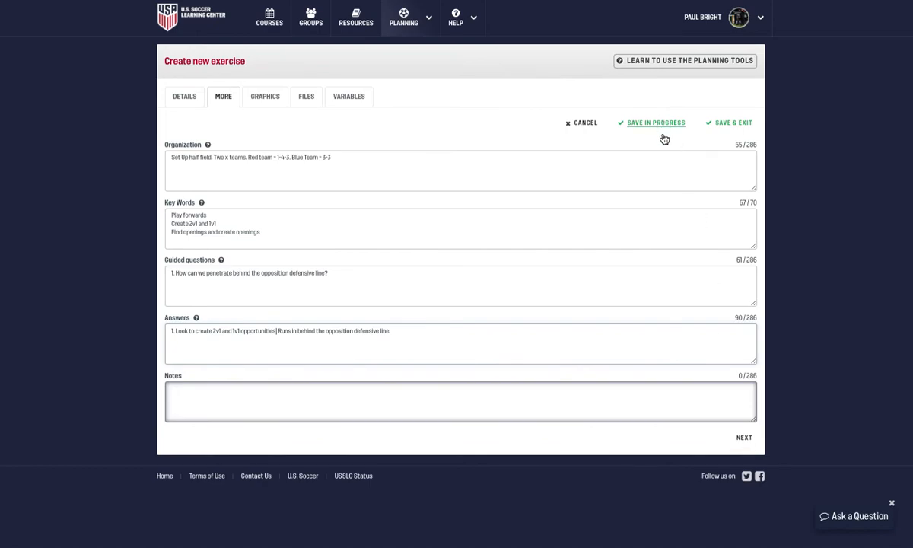
# - Attach the existing "USSF Test Graphic" from the personal library to the exercise
pyautogui.click(745, 440)
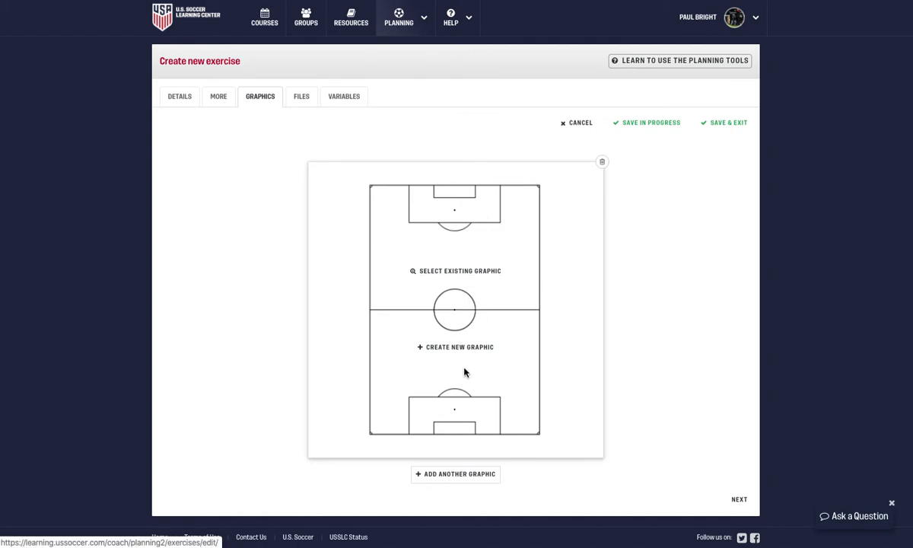
pyautogui.click(498, 273)
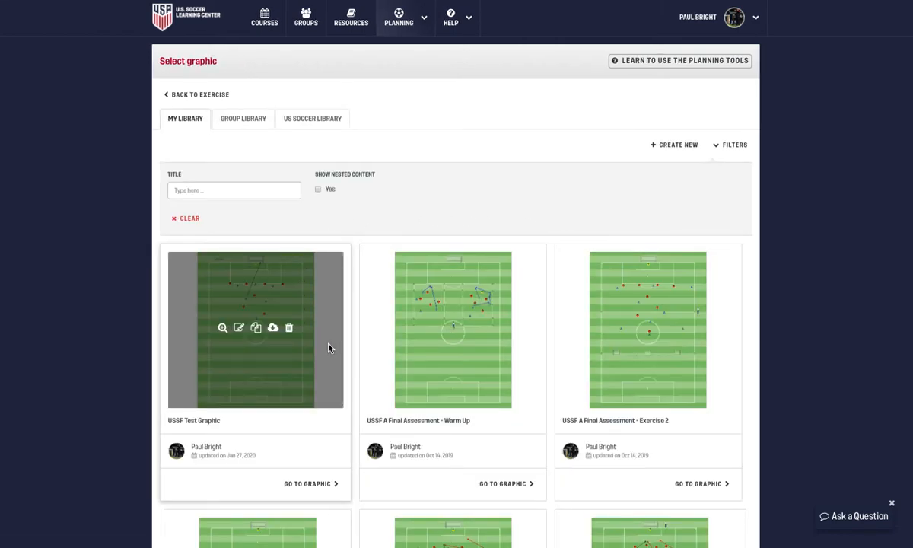
pyautogui.click(324, 487)
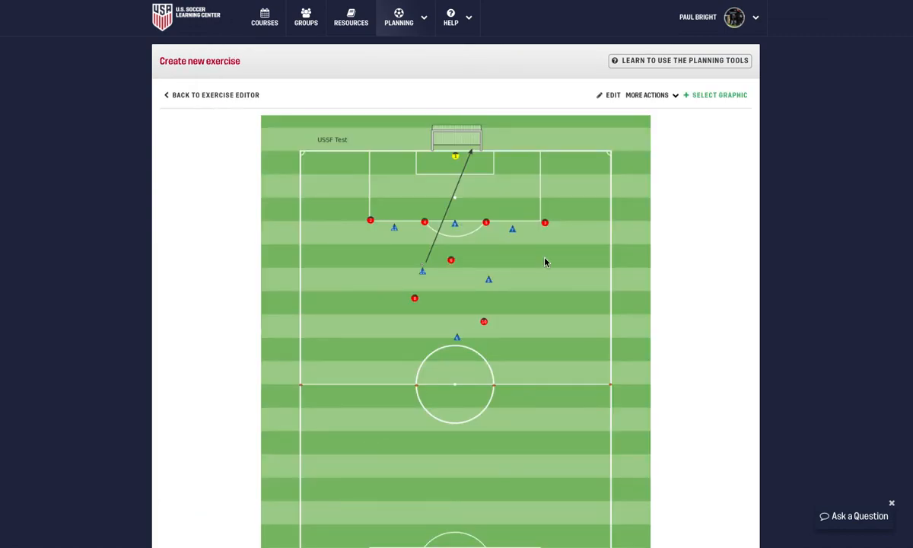
pyautogui.click(709, 98)
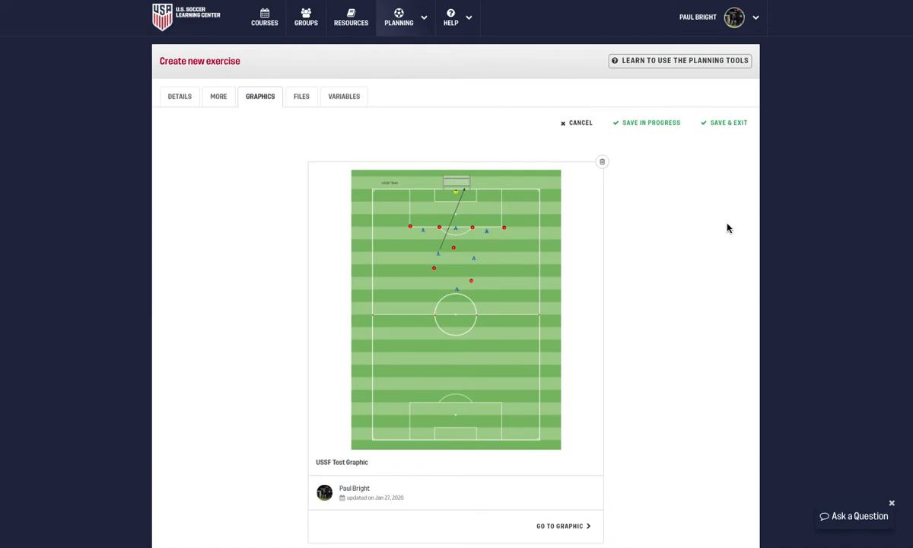
# - Continue past the files section without adding a file and set the exercise's age range to U5 through U14
pyautogui.scroll(-1, 707, 237)
pyautogui.scroll(-1, 707, 237)
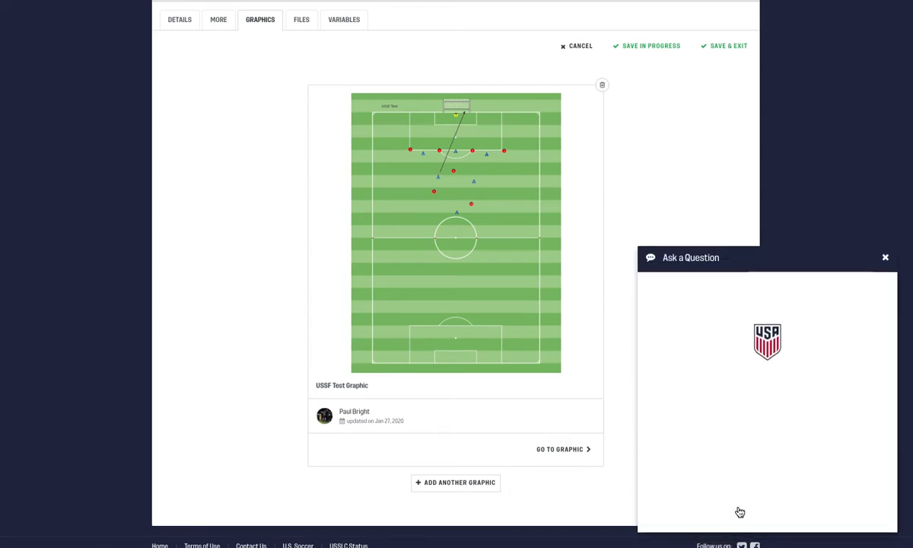
pyautogui.click(886, 258)
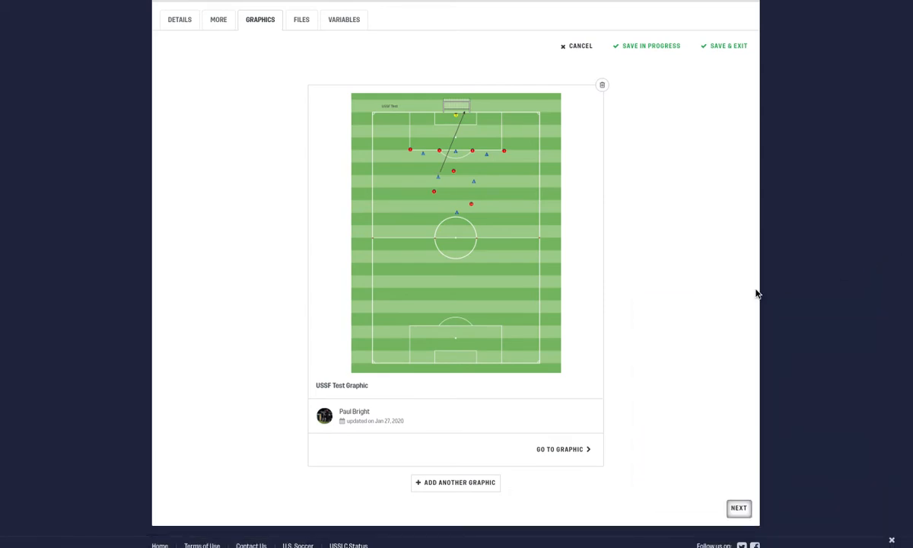
pyautogui.click(737, 510)
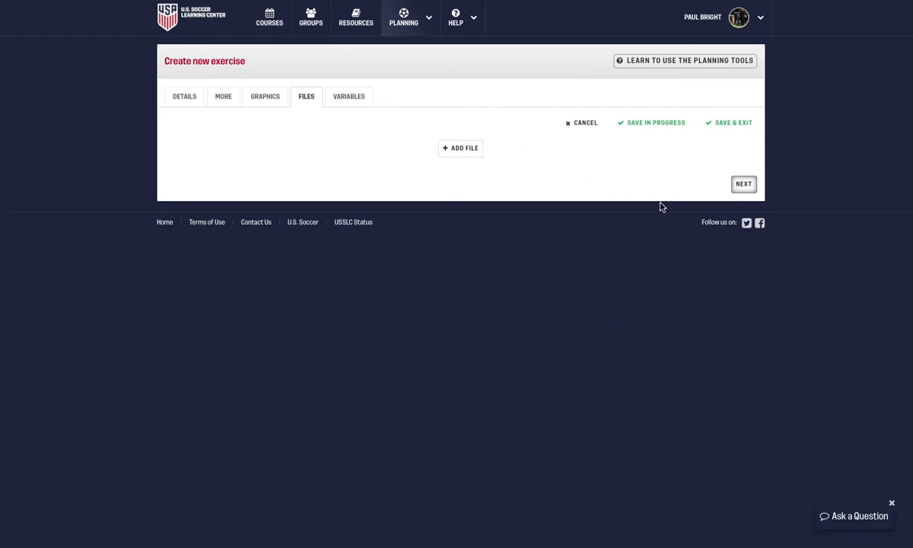
pyautogui.click(744, 185)
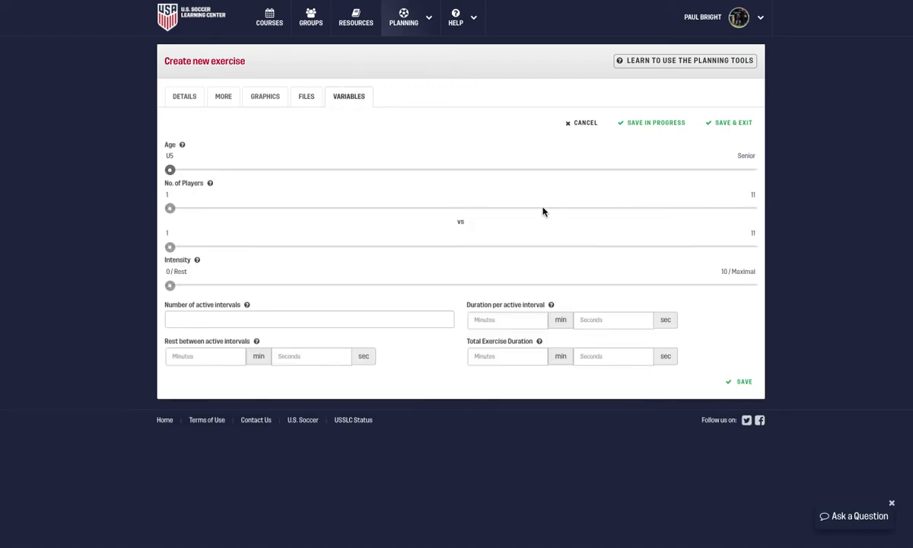
pyautogui.moveTo(173, 173); pyautogui.dragTo(510, 167)
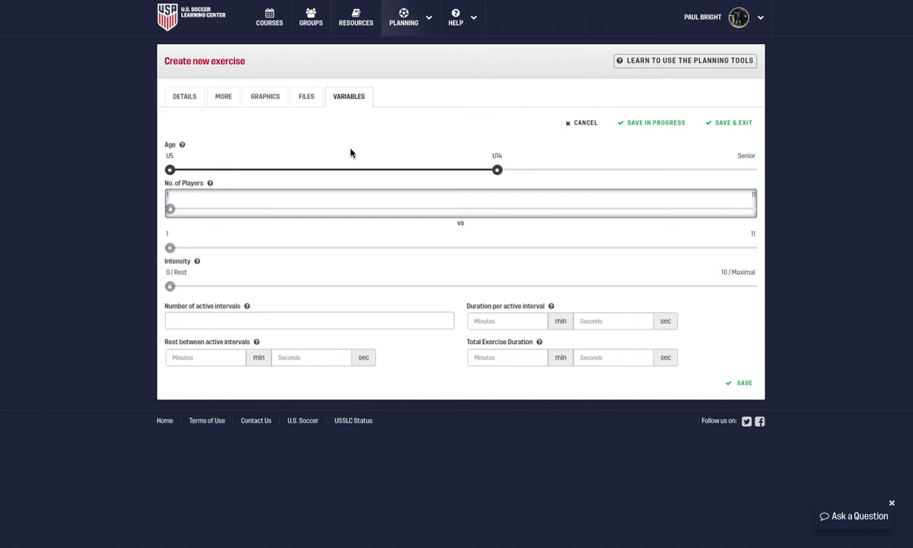
# - Set the exercise's age range to U13 through U14, the number of players to 7 vs 6, and intensity to 6 / Hard
pyautogui.moveTo(171, 168); pyautogui.dragTo(472, 170)
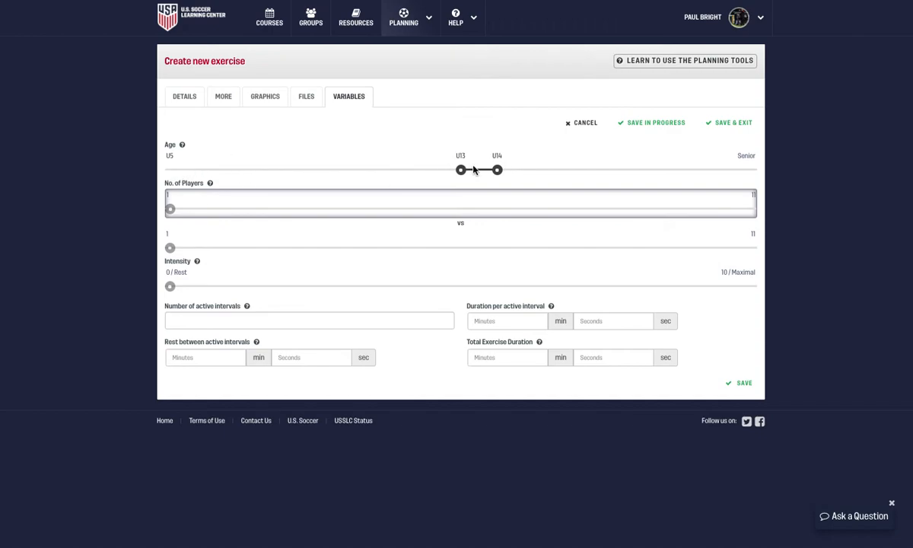
pyautogui.moveTo(170, 209); pyautogui.dragTo(656, 221)
pyautogui.moveTo(559, 229); pyautogui.dragTo(512, 224)
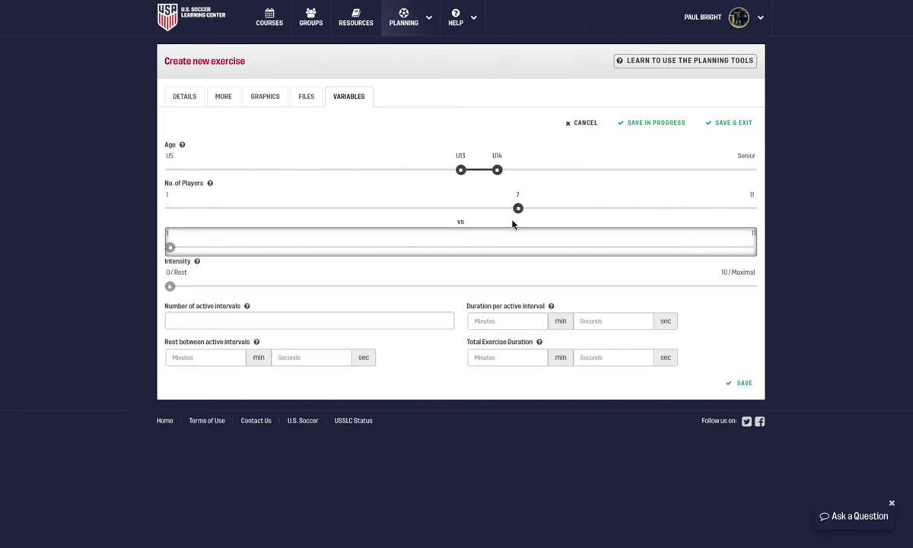
pyautogui.moveTo(169, 246); pyautogui.dragTo(446, 250)
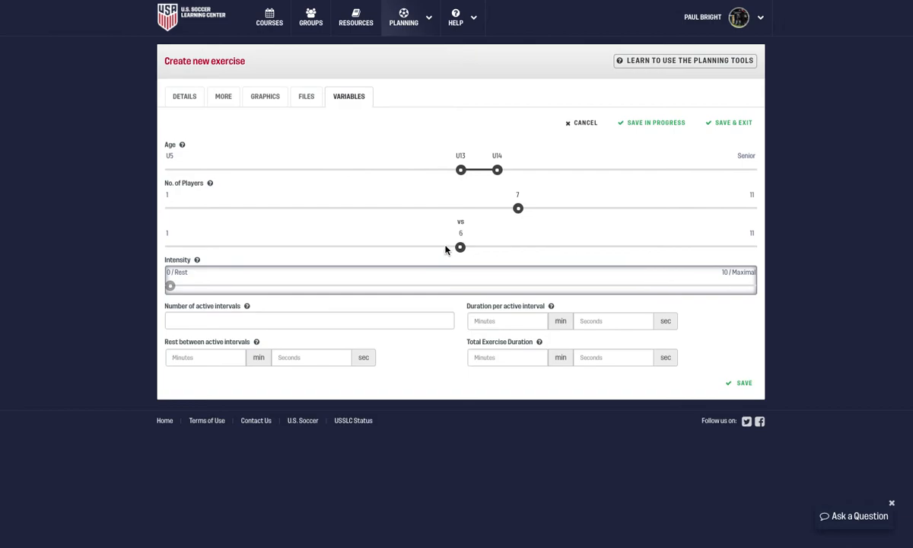
pyautogui.moveTo(156, 272); pyautogui.dragTo(591, 272)
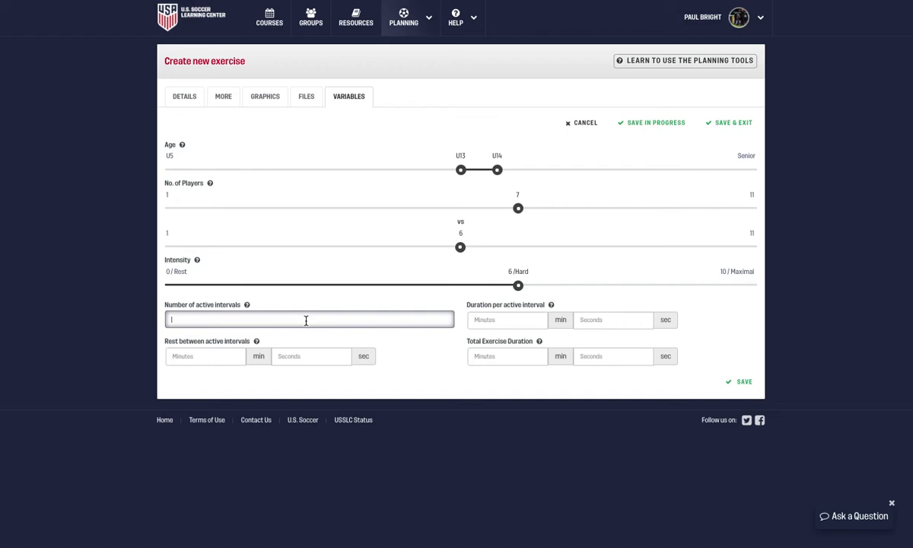
# - Set 2 active intervals of 5 min 00 sec each with 2 min 00 sec of rest between them
pyautogui.write('2')
pyautogui.click(494, 319)
pyautogui.write('5')
pyautogui.click(601, 321)
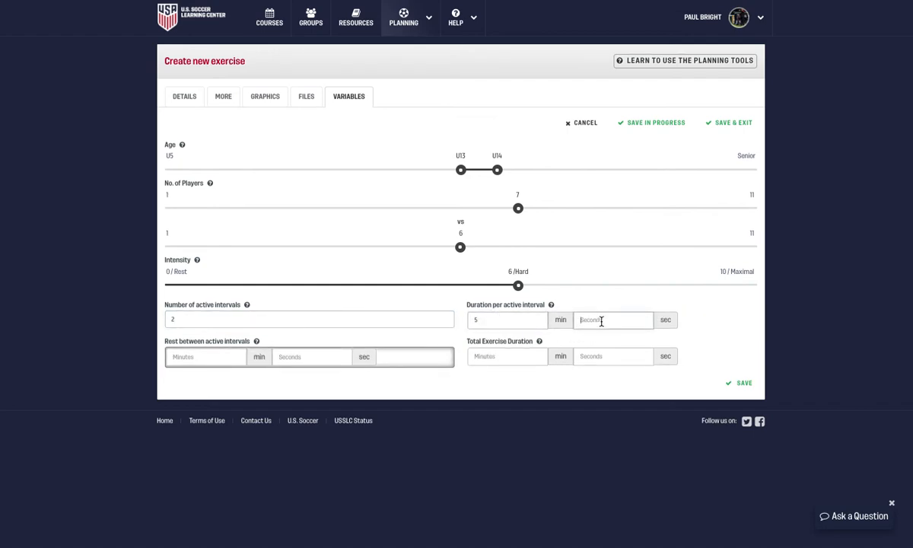
pyautogui.write('00')
pyautogui.click(226, 359)
pyautogui.write('2')
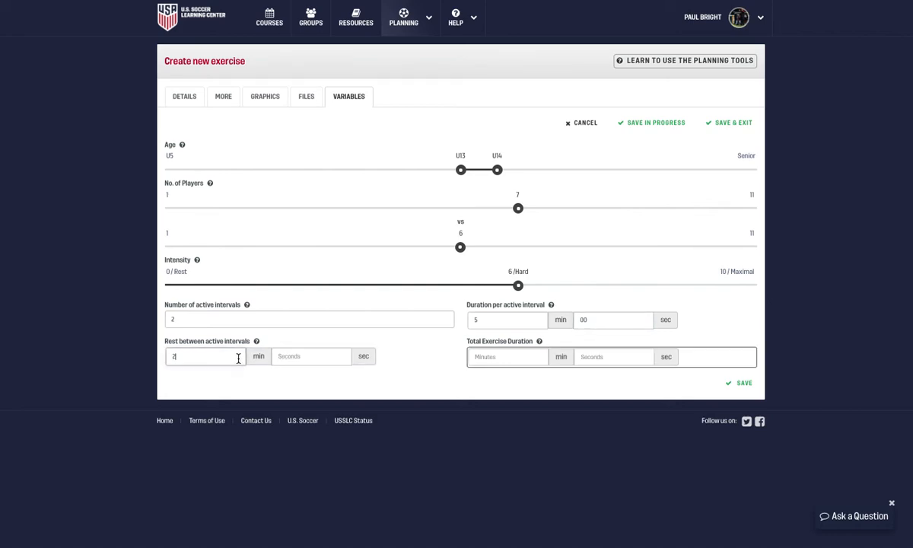
pyautogui.click(287, 359)
pyautogui.write('00')
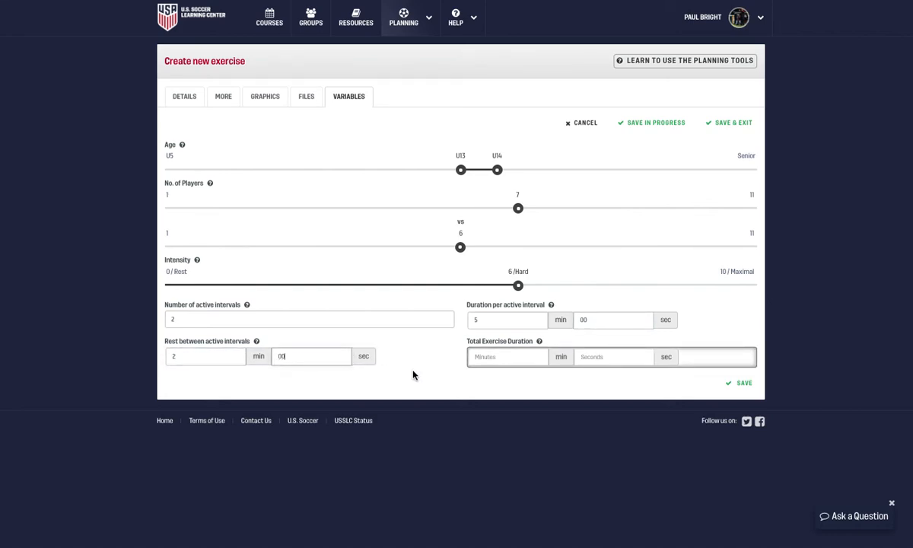
# - Set the total exercise duration to 10 min 00 sec and save the exercise
pyautogui.click(492, 358)
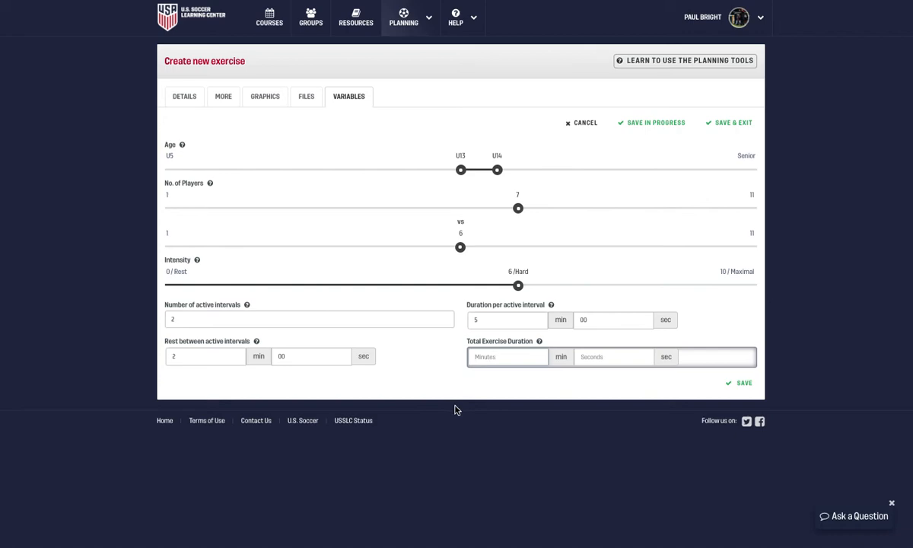
pyautogui.write('1')
pyautogui.write('0')
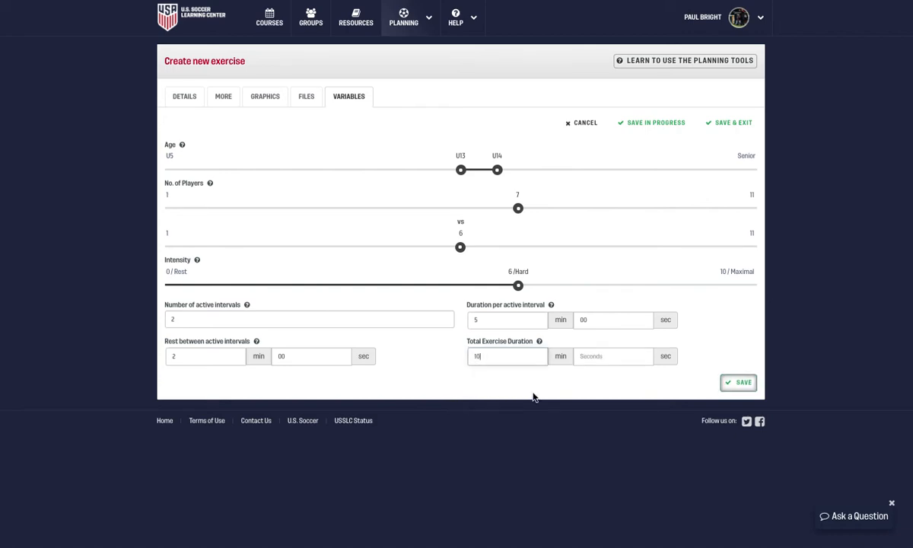
pyautogui.click(598, 358)
pyautogui.write('00')
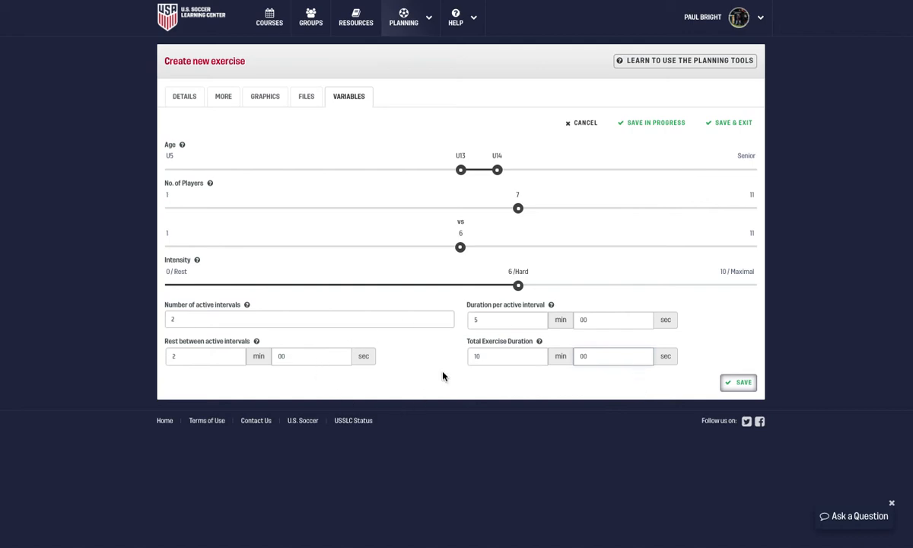
pyautogui.click(744, 384)
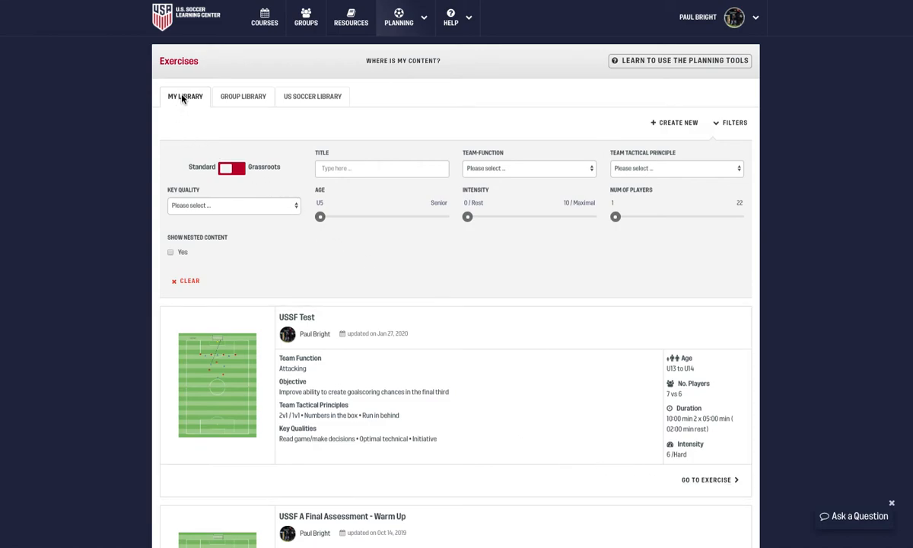
# - Create a new standard training session titled "USSF test"
pyautogui.moveTo(400, 29)
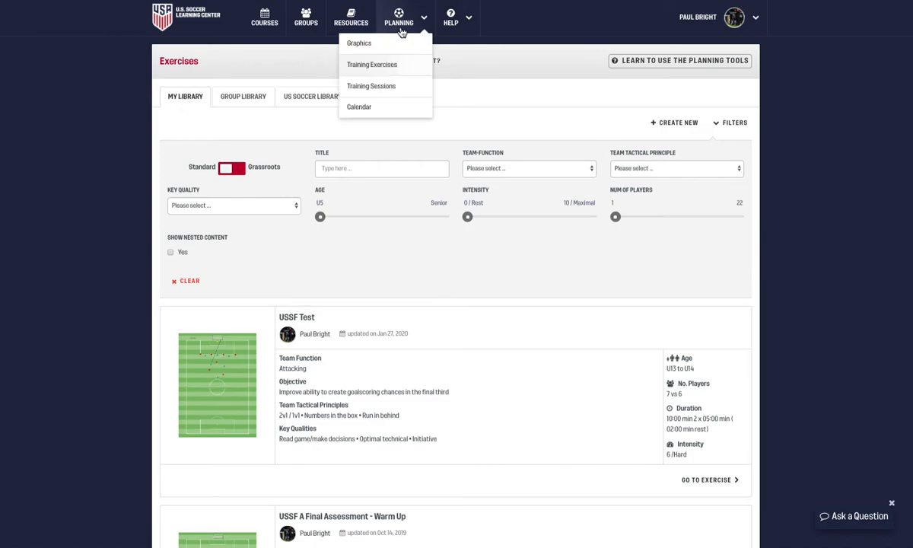
pyautogui.click(402, 90)
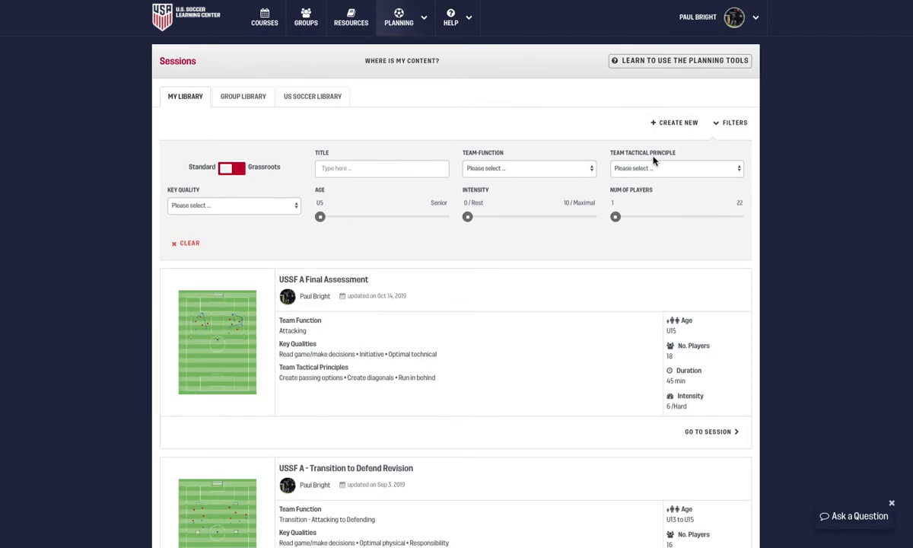
pyautogui.click(665, 123)
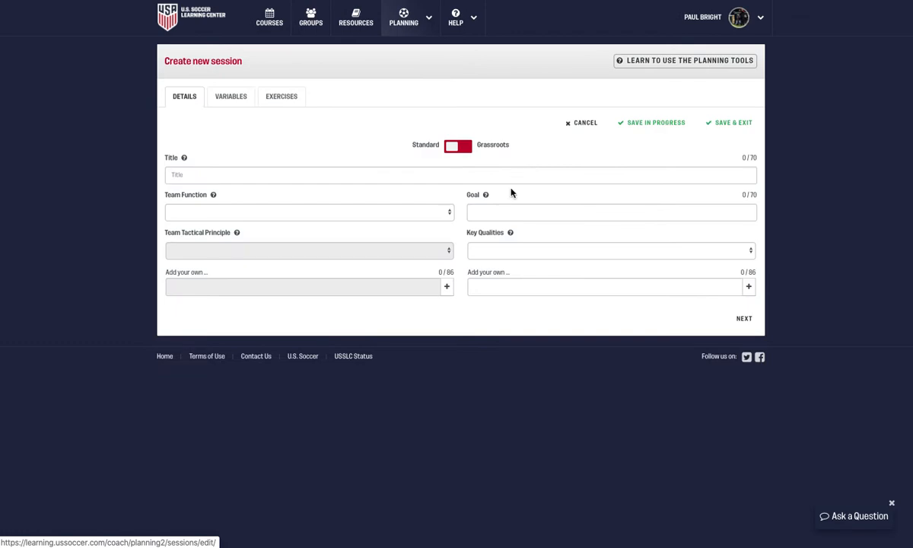
pyautogui.click(334, 181)
pyautogui.write('USSF test')
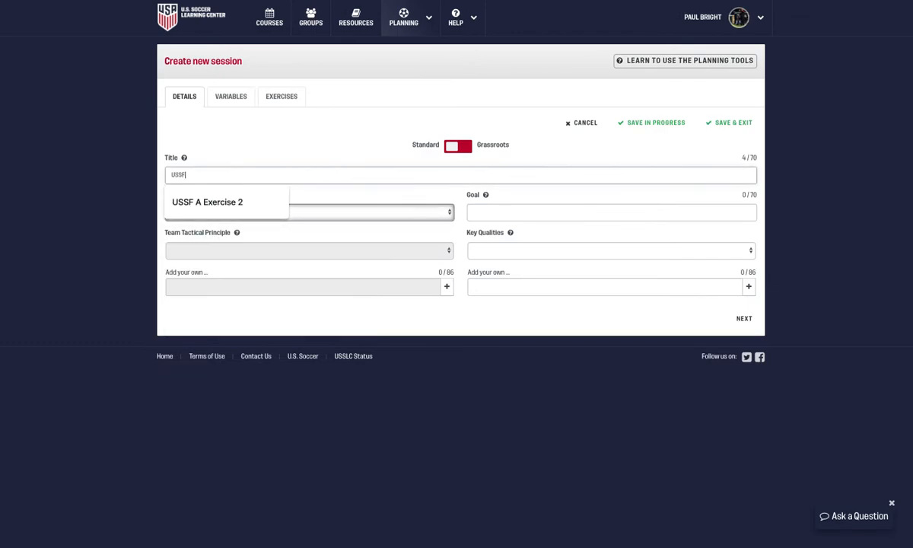
# - Set the session's team function to Attacking and its goal to "Improve ability to create goalscoring chances in attacking third"
pyautogui.click(335, 215)
pyautogui.click(332, 223)
pyautogui.press('Tab')
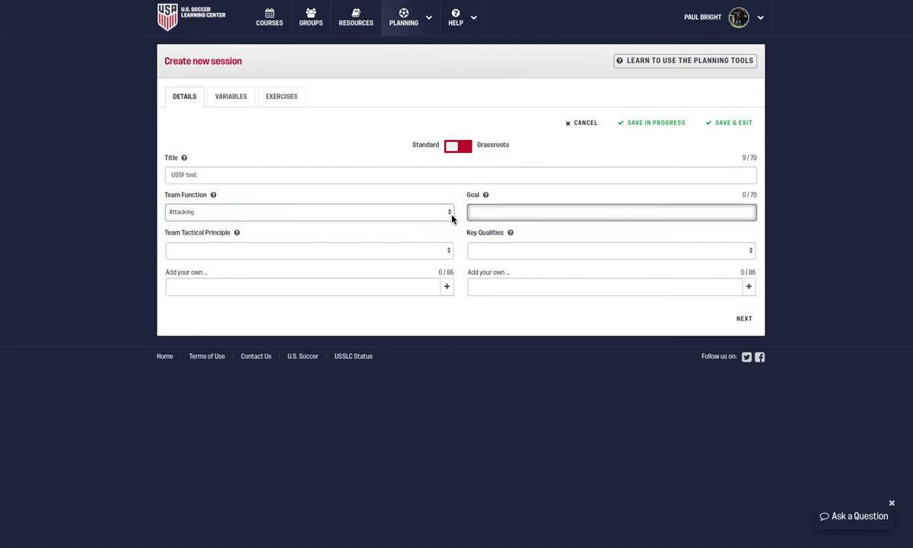
pyautogui.write('Improve ability to c')
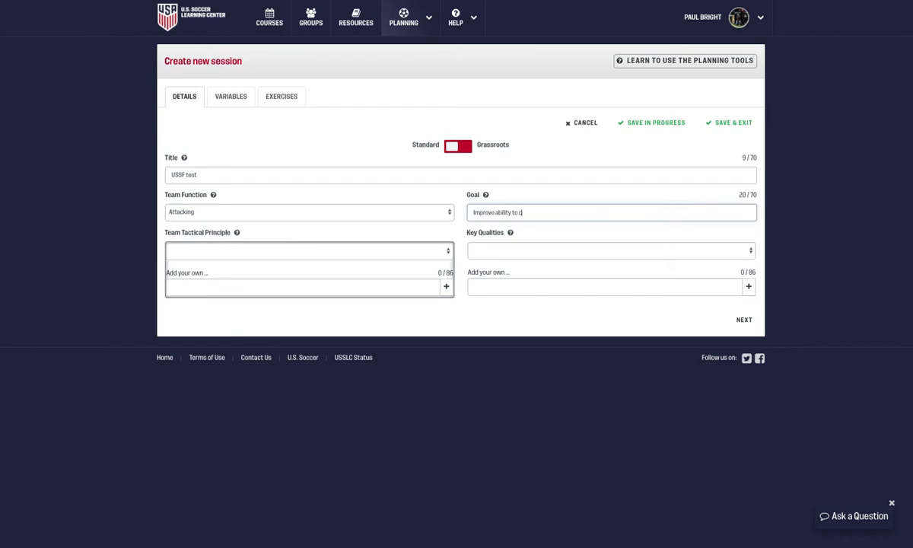
pyautogui.write('ate goalscoring chances in attacking third')
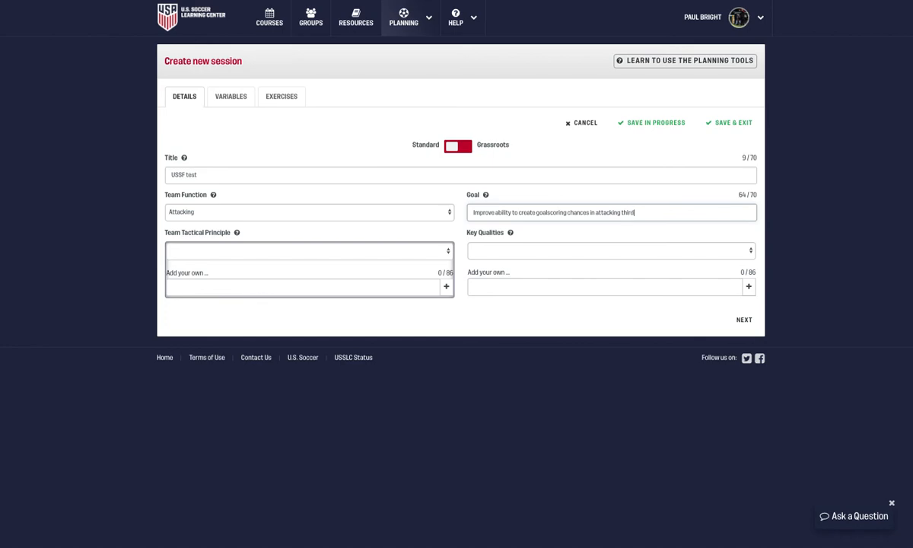
# - Add the team tactical principles "Spread out", "Create a 2v1 or 1v1" and "Get numbers in the box" to the session
pyautogui.click(378, 258)
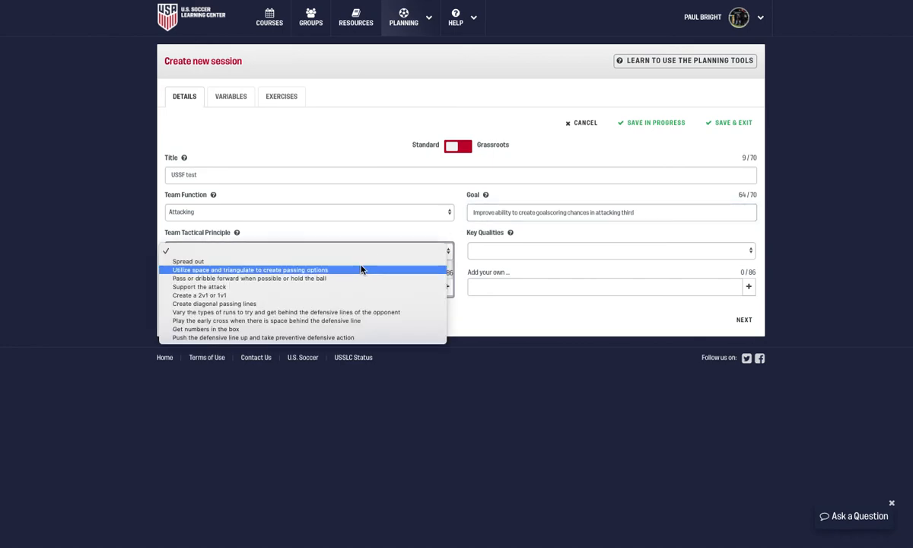
pyautogui.click(352, 263)
pyautogui.click(312, 253)
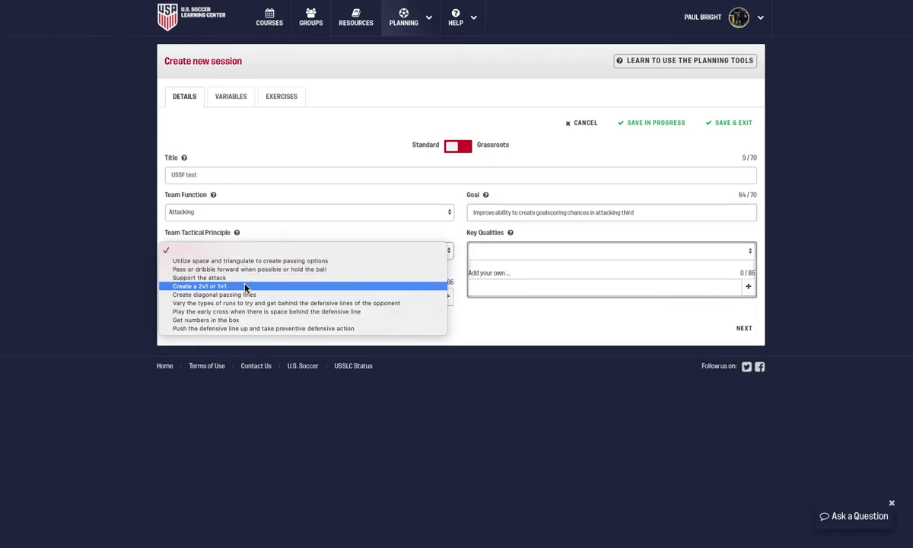
pyautogui.click(245, 290)
pyautogui.click(271, 254)
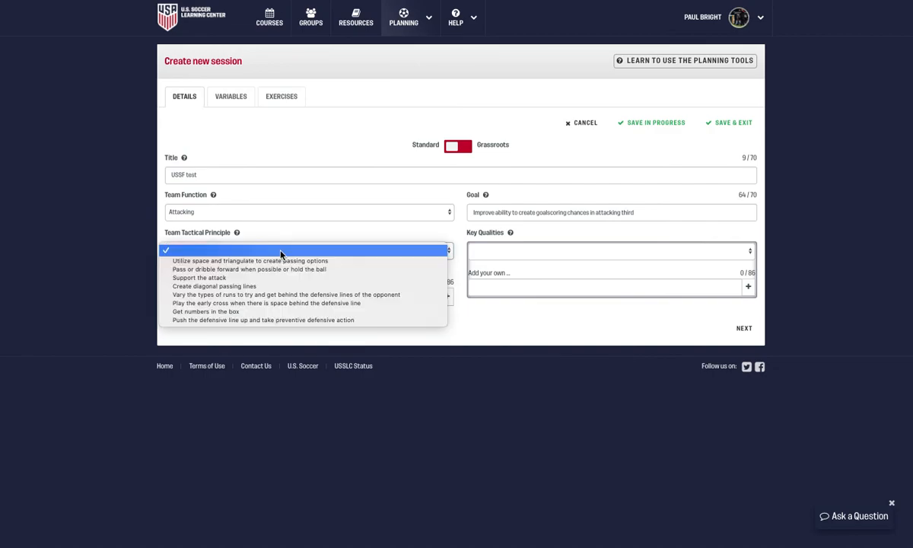
pyautogui.click(259, 312)
# - Add the key qualities for autonomous decisions, optimal technical abilities and responsibility for own development, and continue to the session variables
pyautogui.click(509, 253)
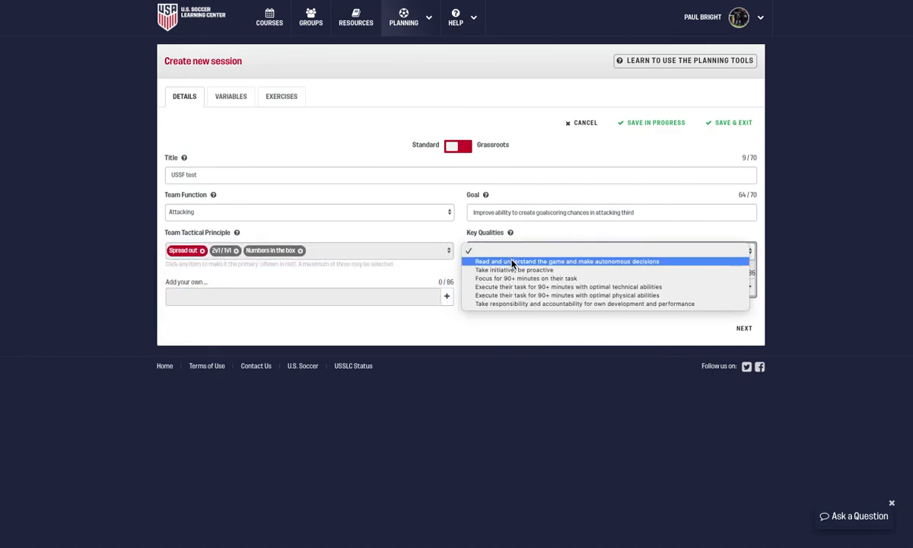
pyautogui.click(516, 257)
pyautogui.click(525, 249)
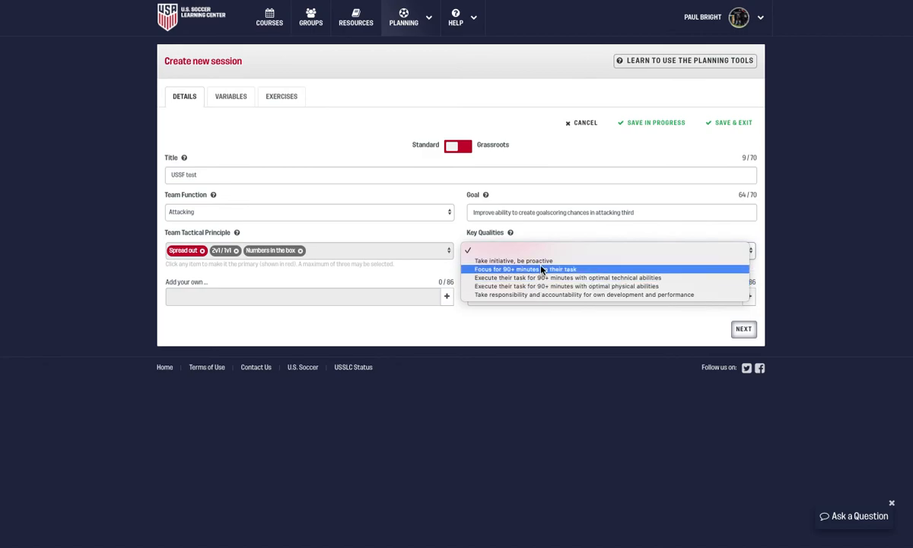
pyautogui.click(545, 278)
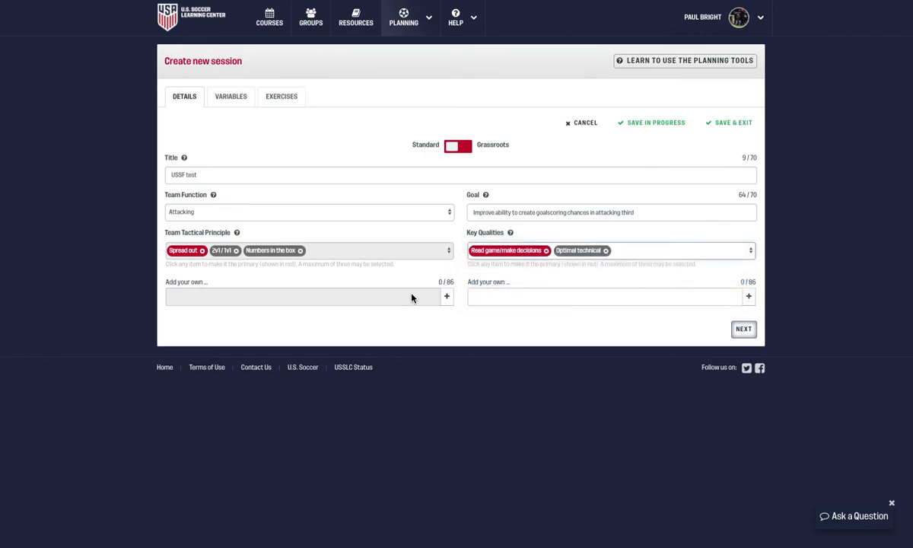
pyautogui.click(601, 251)
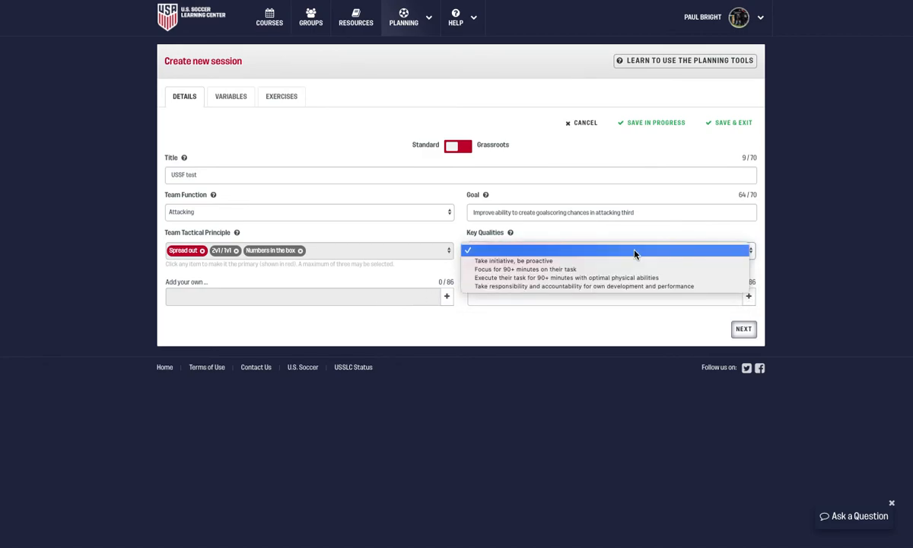
pyautogui.click(547, 287)
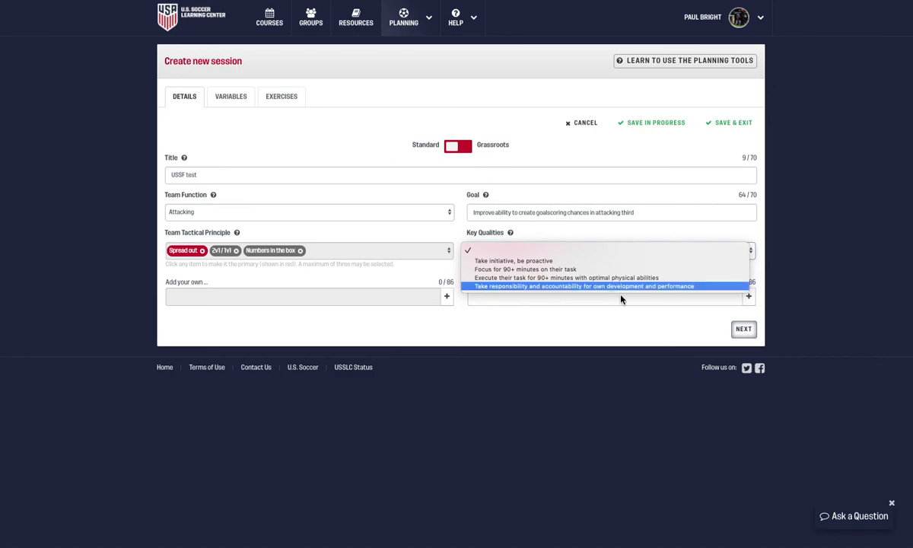
pyautogui.click(744, 330)
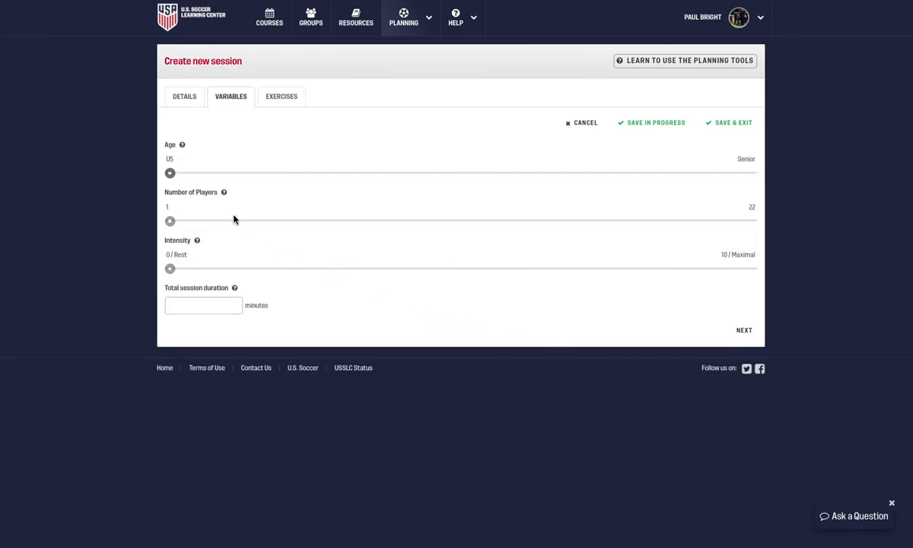
# - Set the session to ages U13 through U14, 13 players, intensity 7 / Very Hard and 90 minutes, and continue to its exercises
pyautogui.moveTo(171, 174); pyautogui.dragTo(447, 188)
pyautogui.moveTo(176, 179); pyautogui.dragTo(467, 177)
pyautogui.moveTo(172, 229); pyautogui.dragTo(504, 220)
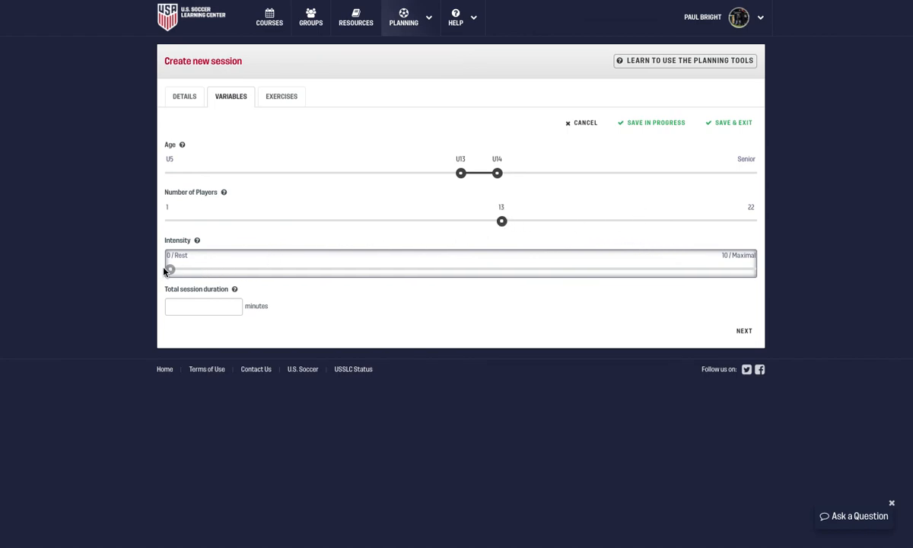
pyautogui.moveTo(169, 270); pyautogui.dragTo(577, 240)
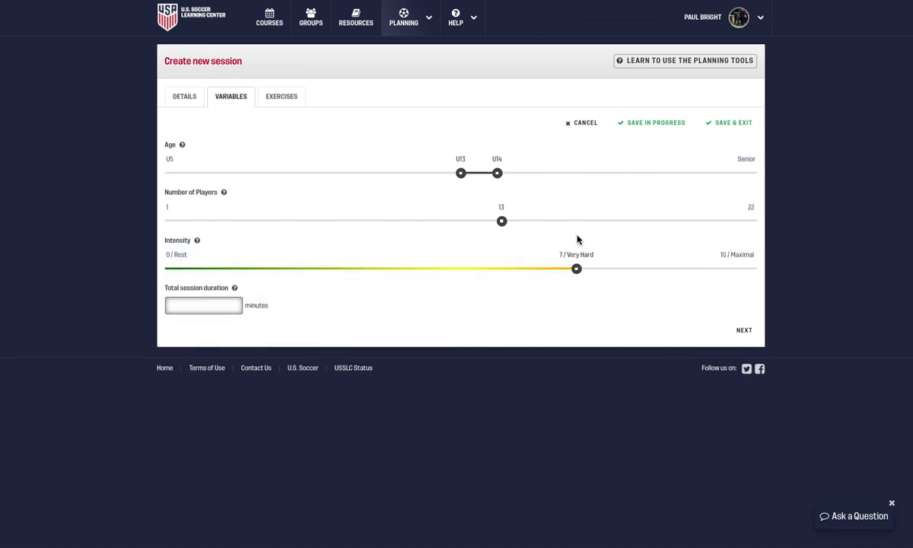
pyautogui.write('90')
pyautogui.press('Tab')
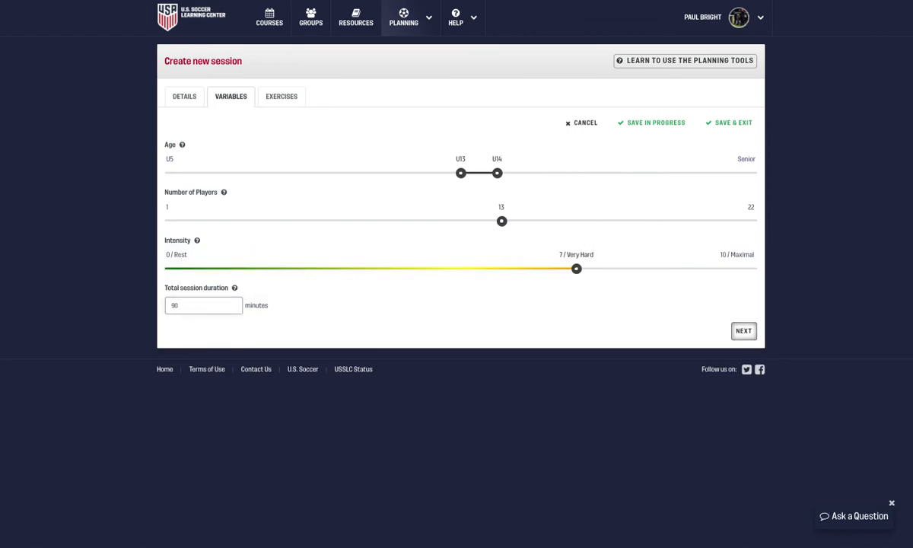
pyautogui.click(750, 332)
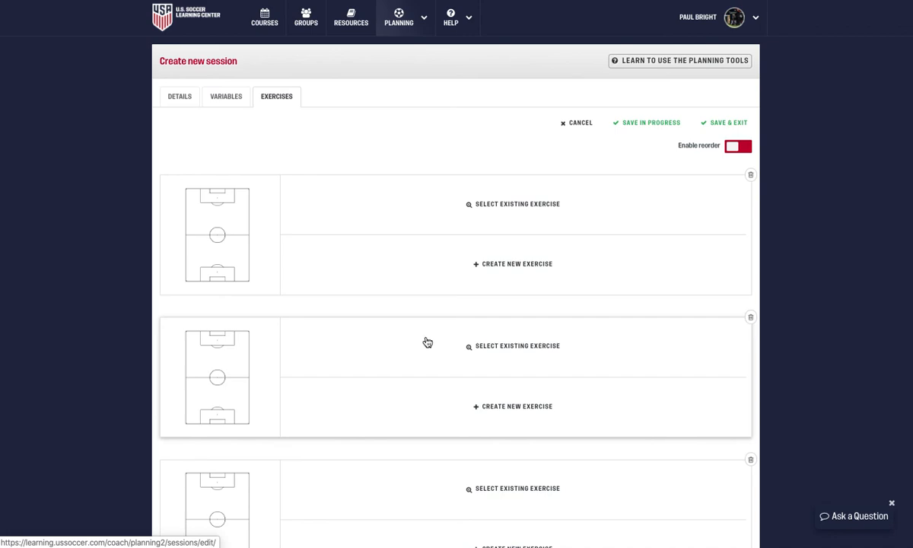
# - Fill the session's first exercise slot with the existing "USSF Test" exercise from the personal library
pyautogui.click(502, 206)
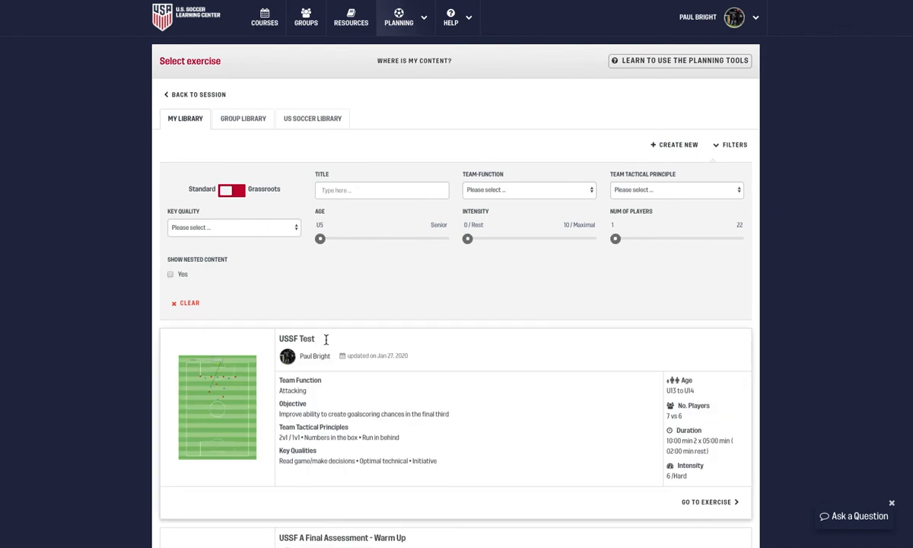
pyautogui.click(713, 503)
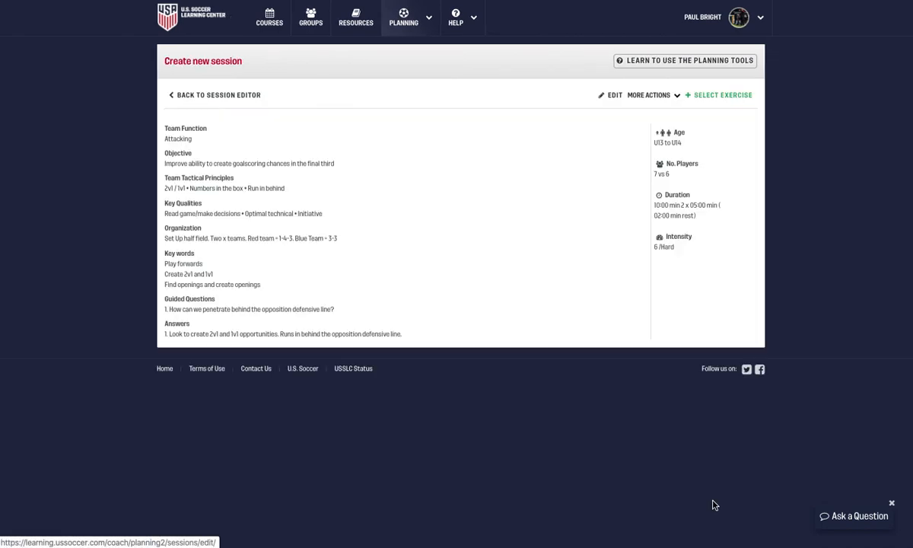
pyautogui.click(701, 95)
# - Fill the session's second exercise slot with the existing "USSF A Final Assessment - Exercise 1" from the personal library
pyautogui.scroll(-1, 470, 249)
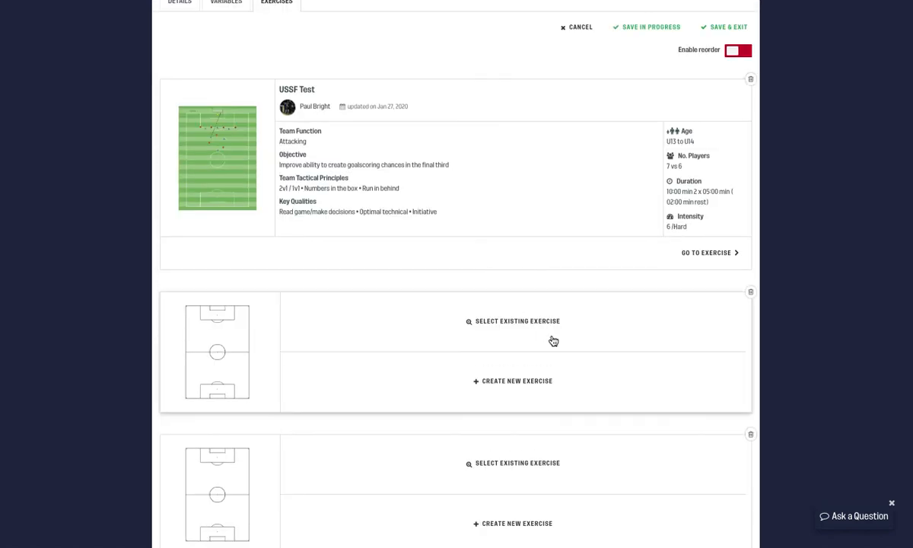
pyautogui.click(551, 326)
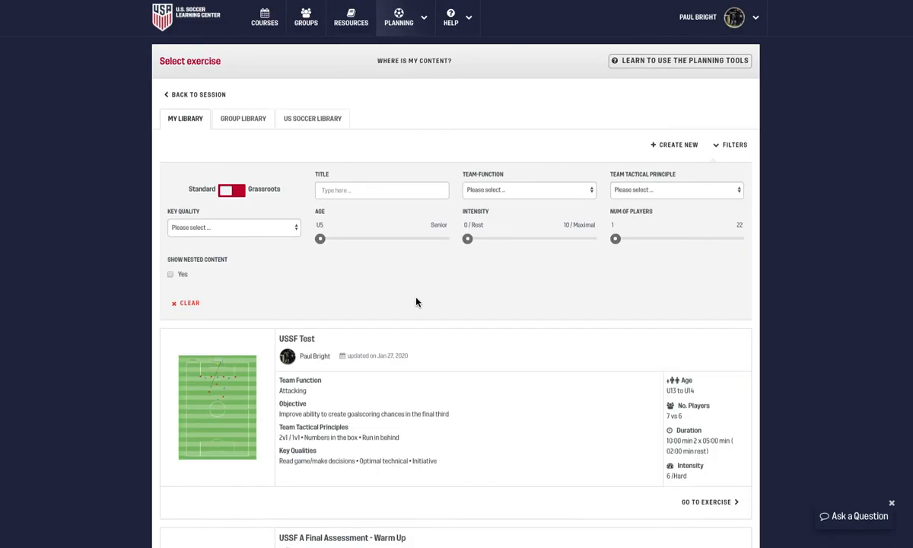
pyautogui.scroll(-5, 471, 319)
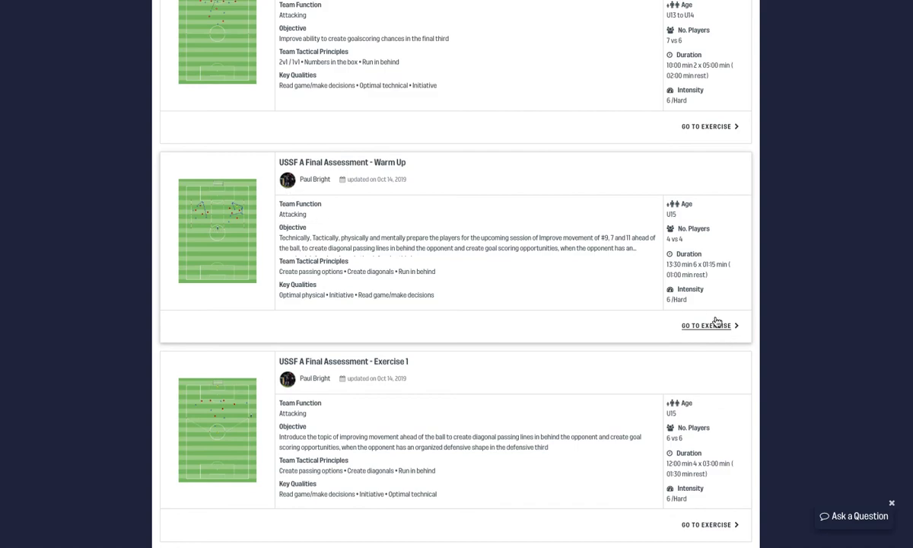
pyautogui.scroll(-1, 563, 365)
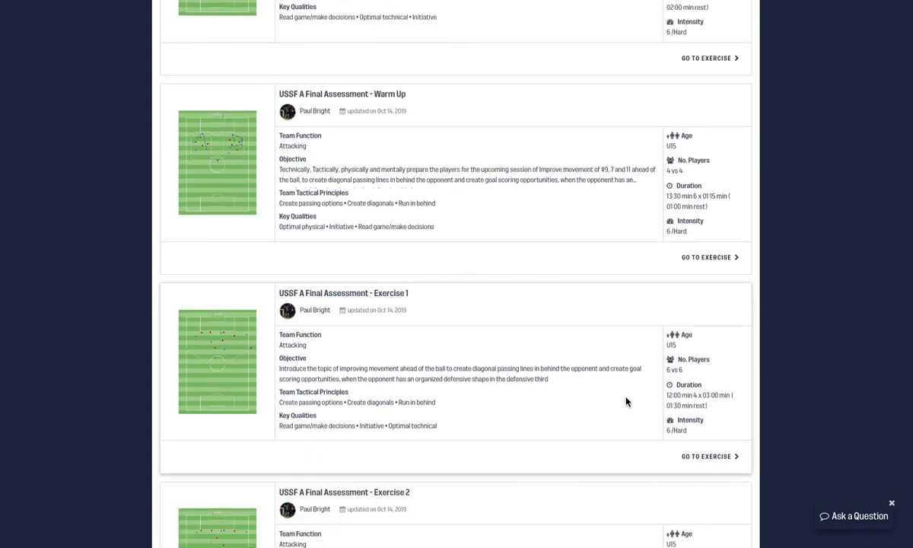
pyautogui.click(706, 457)
pyautogui.click(713, 98)
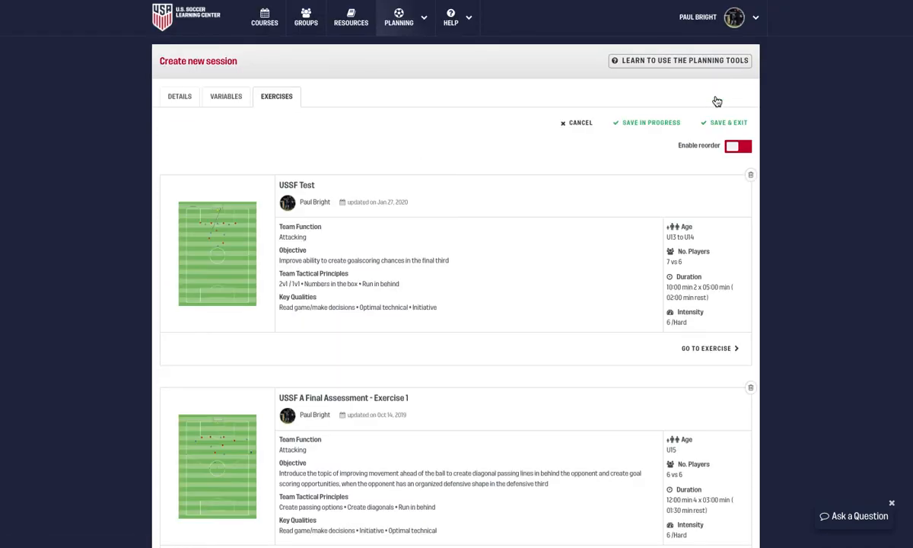
# - Fill the session's third exercise slot with the existing "USSF A Final Assessment - Exercise 2" from the personal library
pyautogui.scroll(-4, 584, 202)
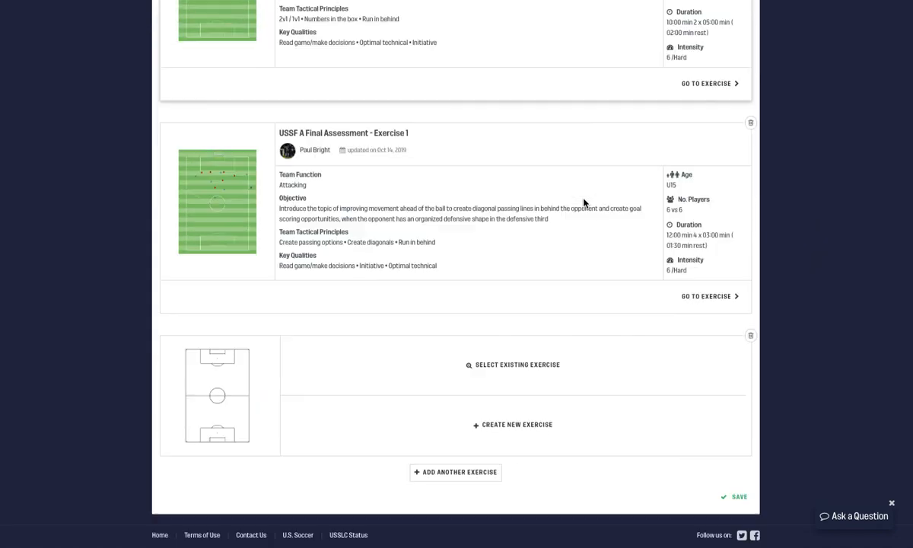
pyautogui.click(530, 369)
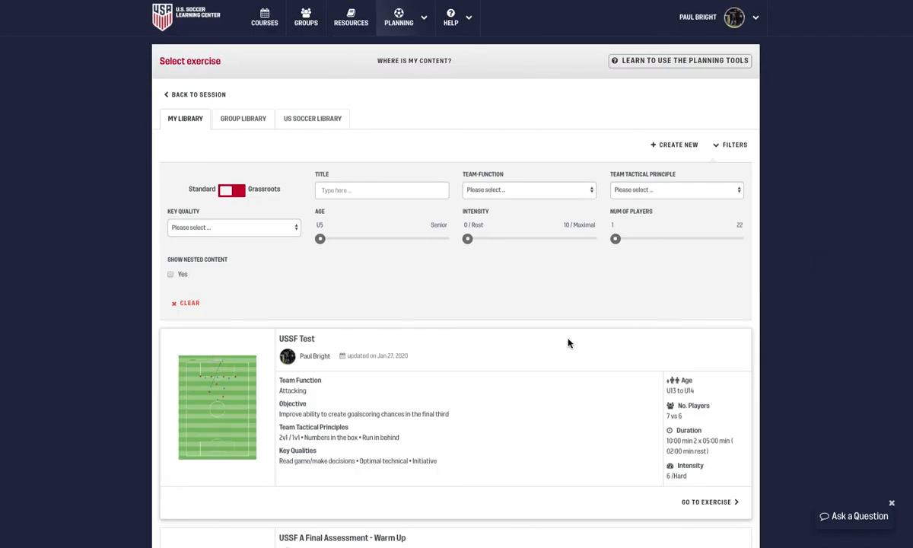
pyautogui.scroll(-3, 570, 342)
pyautogui.scroll(-5, 570, 340)
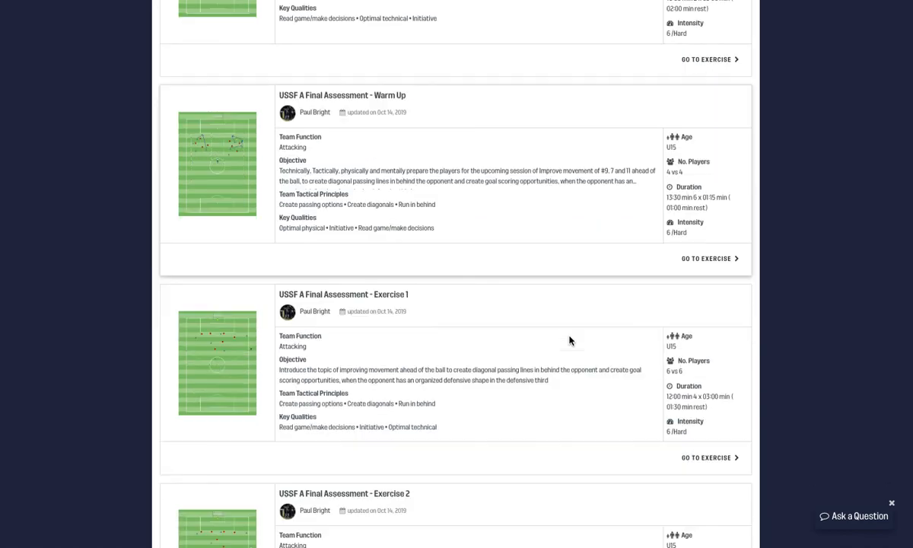
pyautogui.scroll(-3, 571, 359)
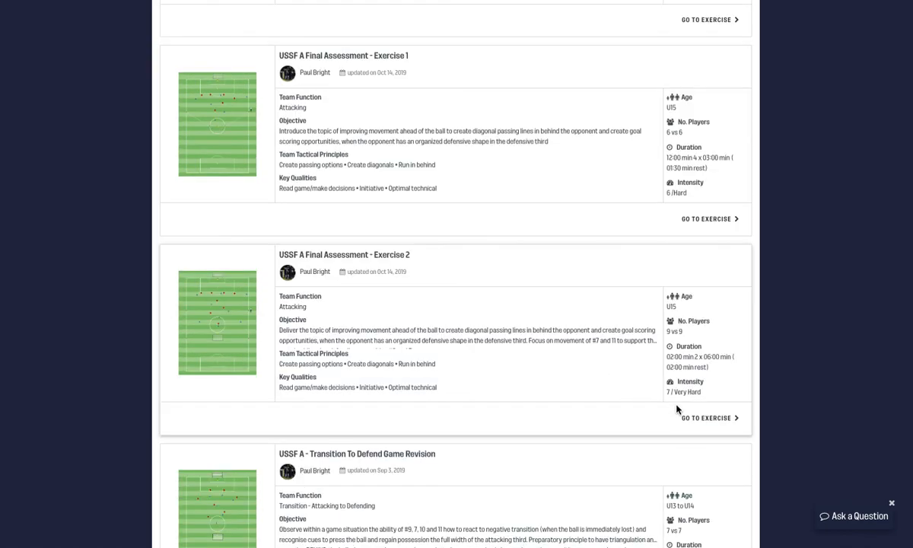
pyautogui.click(703, 421)
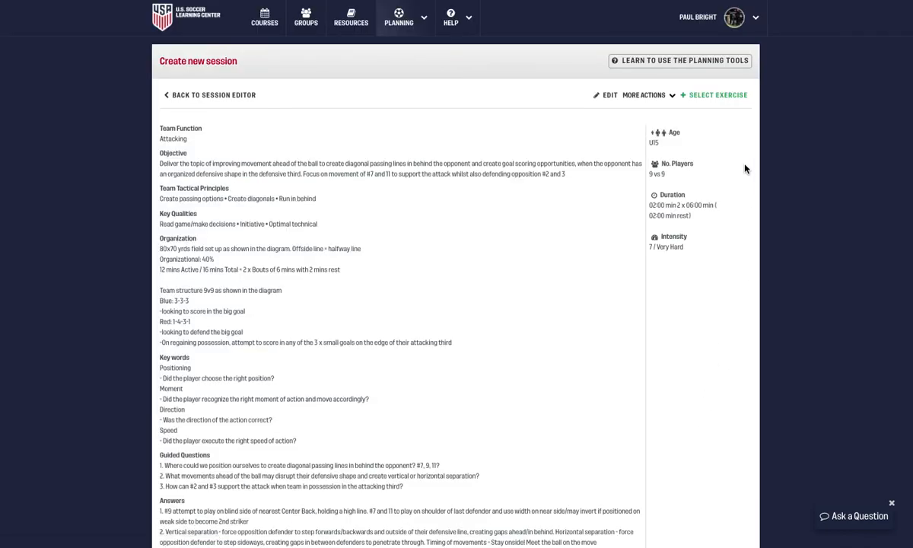
pyautogui.click(714, 94)
# - Check the session's three chosen exercises and save the session
pyautogui.scroll(-3, 563, 228)
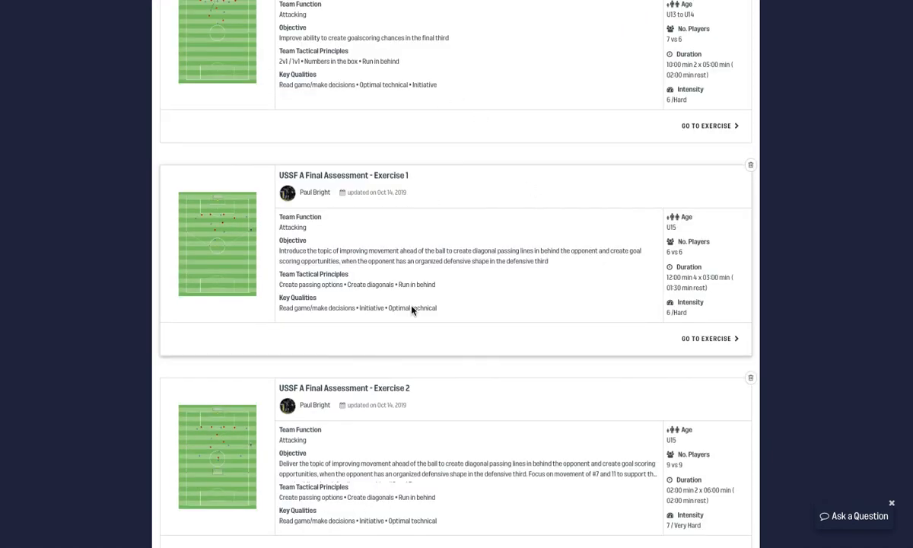
pyautogui.scroll(-2, 411, 310)
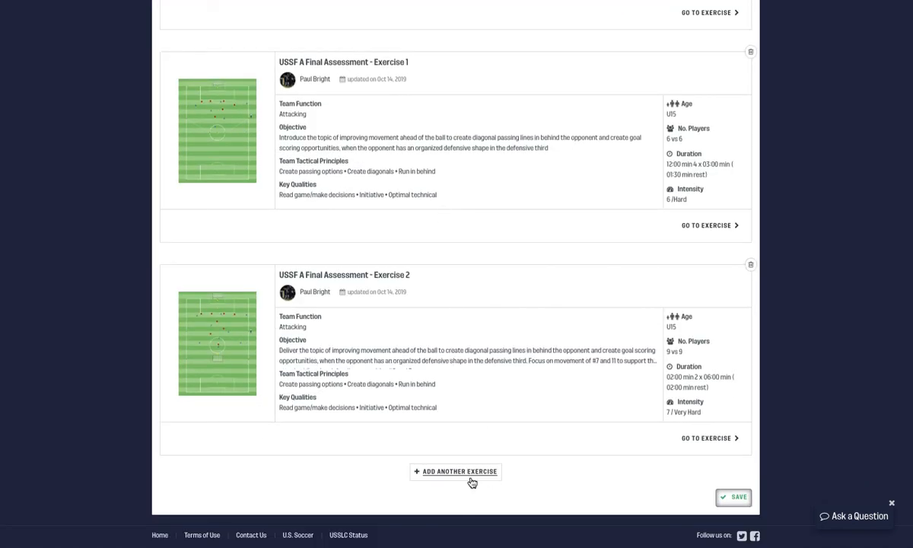
pyautogui.scroll(5, 496, 362)
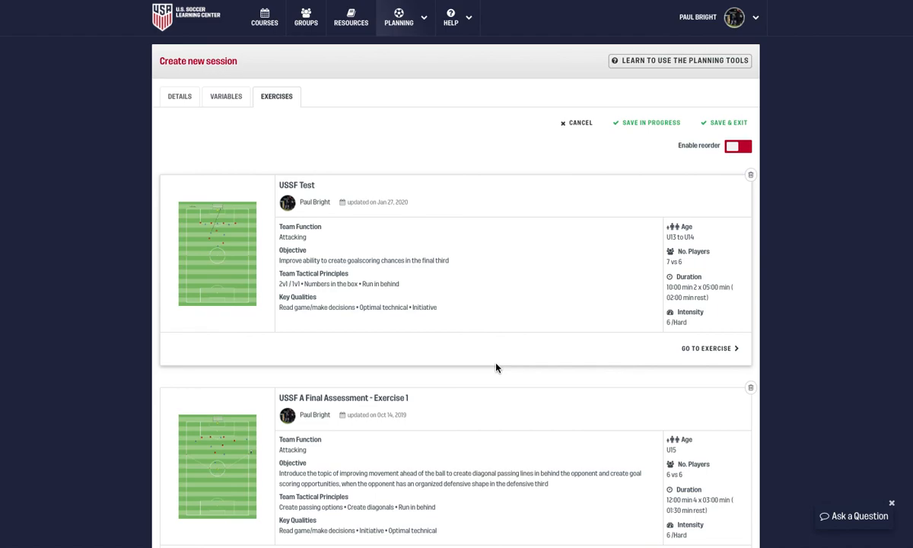
pyautogui.scroll(-5, 496, 367)
pyautogui.click(736, 496)
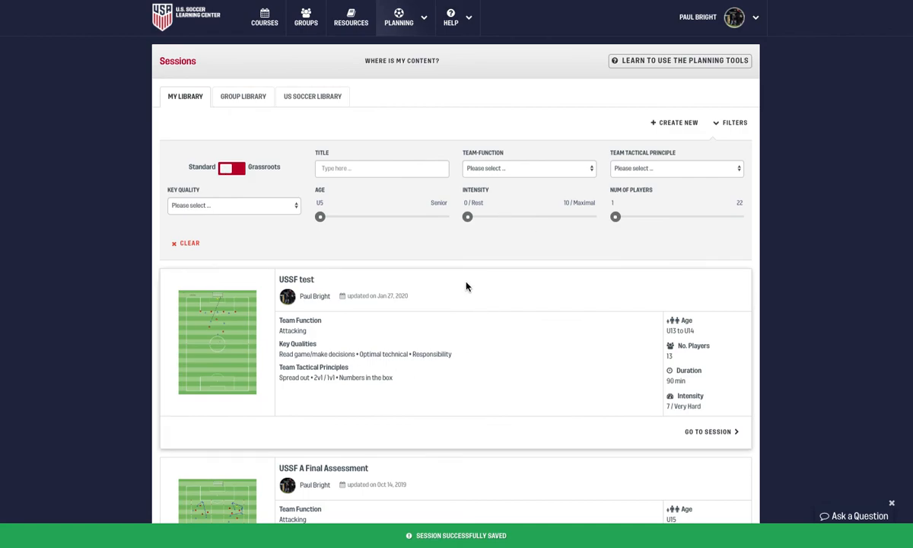
# - Open the saved "USSF test" session, review its details and exercises, and return to the personal session library
pyautogui.scroll(-1, 454, 434)
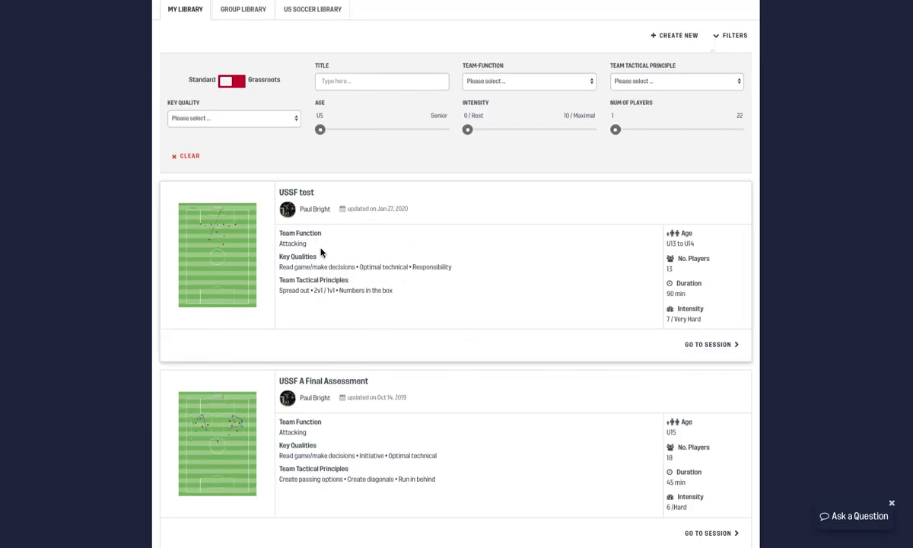
pyautogui.click(708, 345)
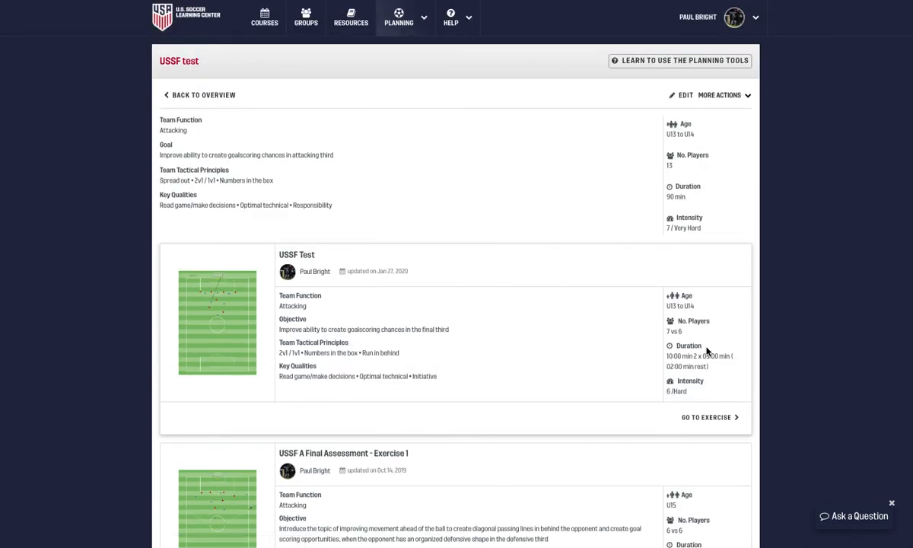
pyautogui.scroll(-4, 444, 290)
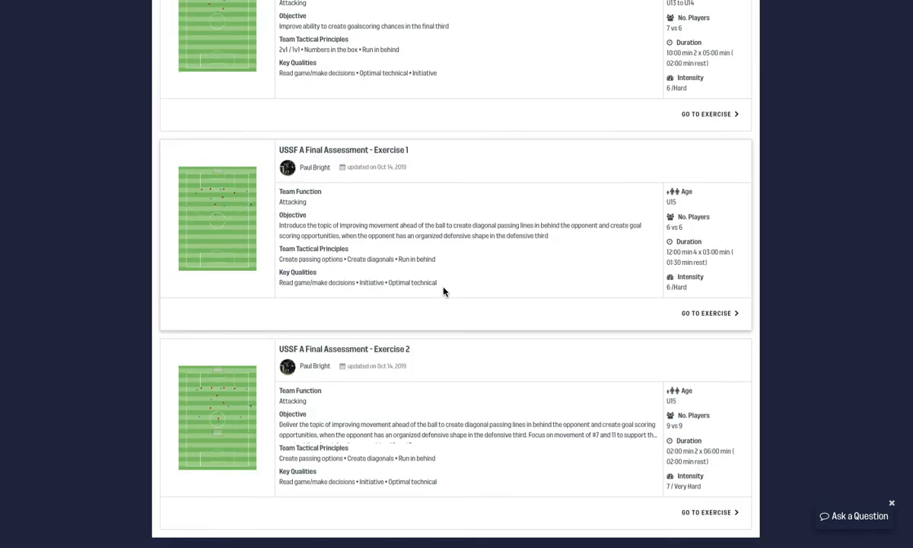
pyautogui.scroll(5, 444, 292)
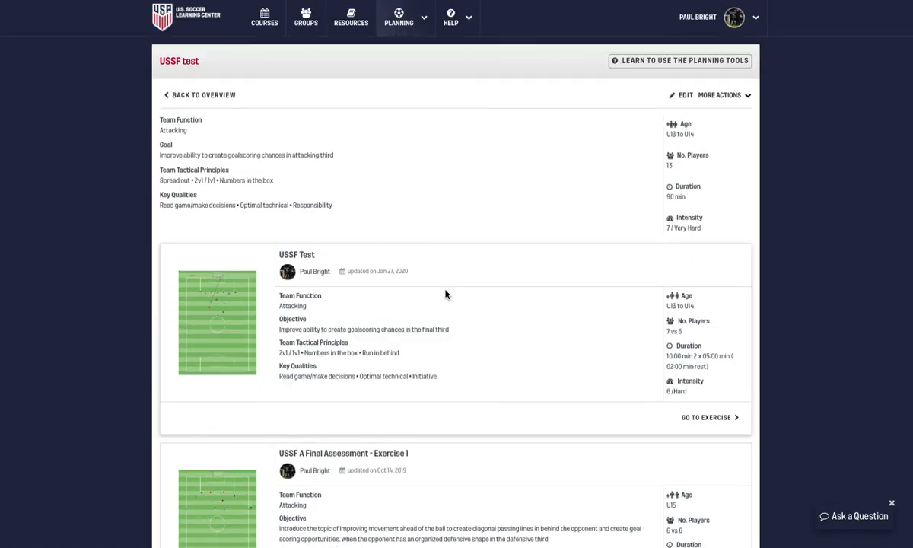
pyautogui.scroll(-4, 537, 327)
pyautogui.scroll(4, 547, 267)
pyautogui.click(199, 95)
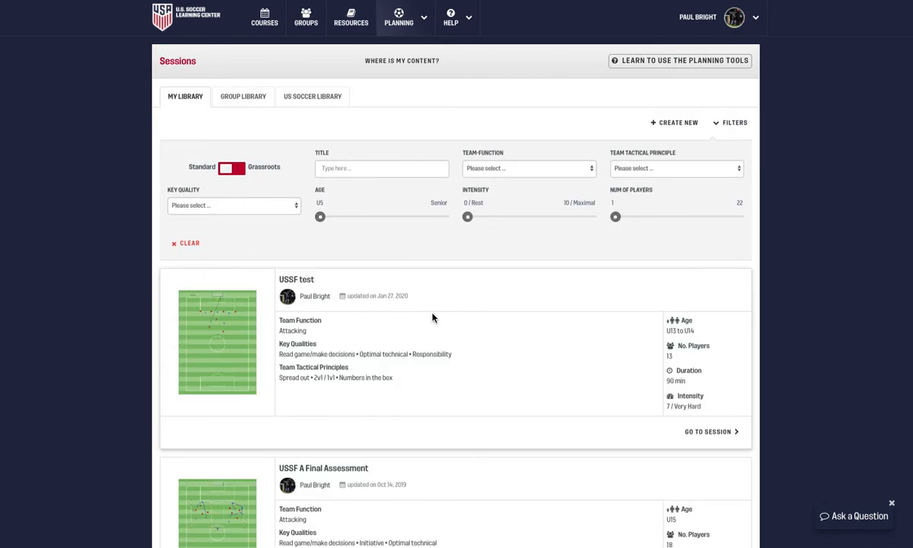
pyautogui.scroll(-5, 432, 318)
pyautogui.scroll(5, 449, 183)
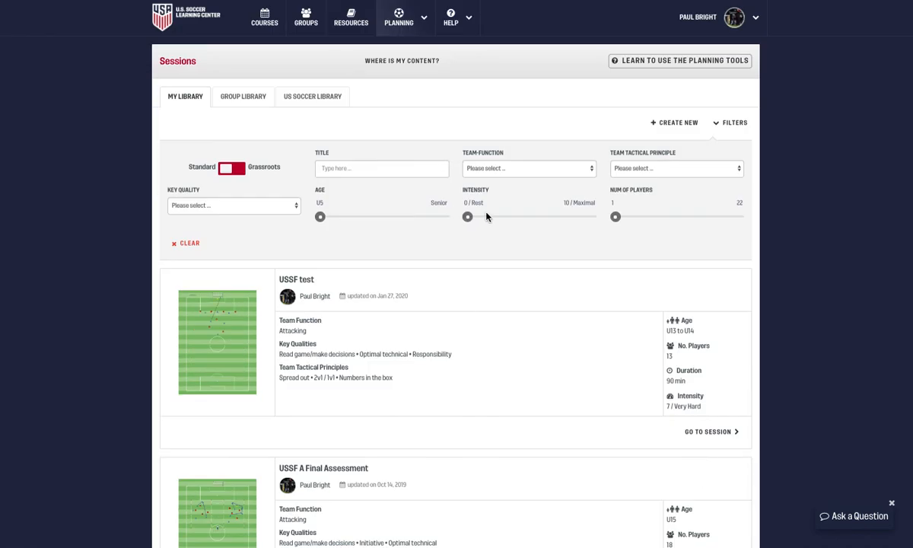